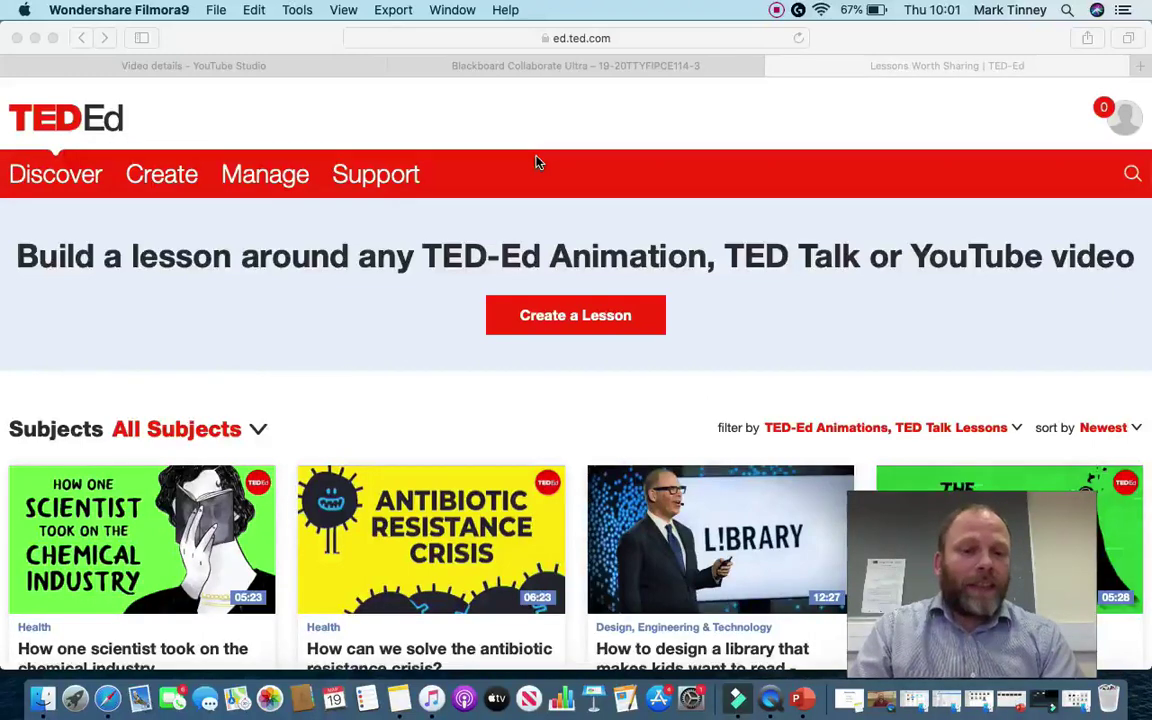
Open the collection of video-based lessons organized by subject.
click(80, 178)
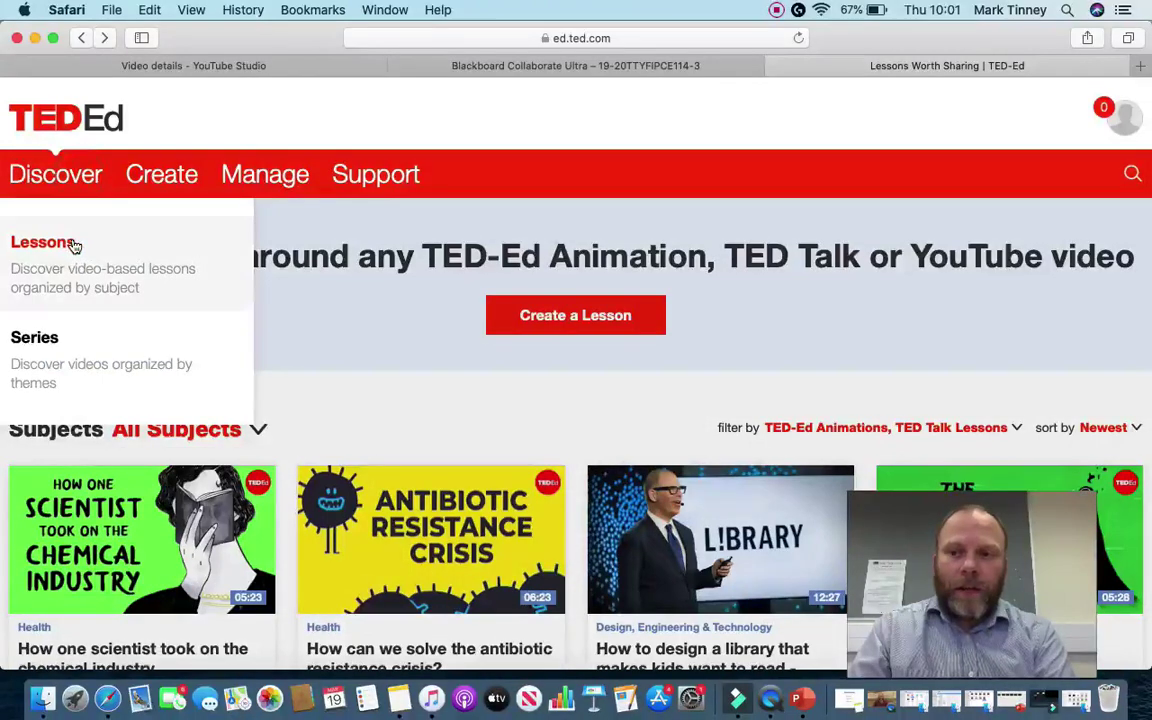
click(66, 244)
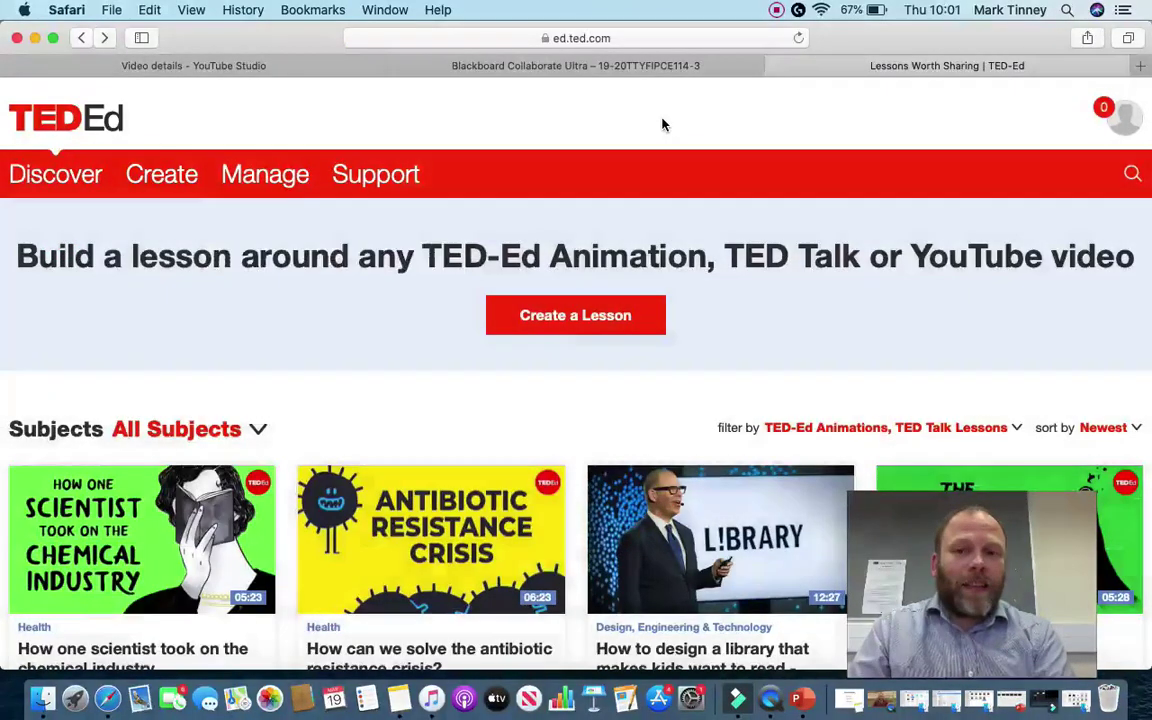
mouse_move(160, 190)
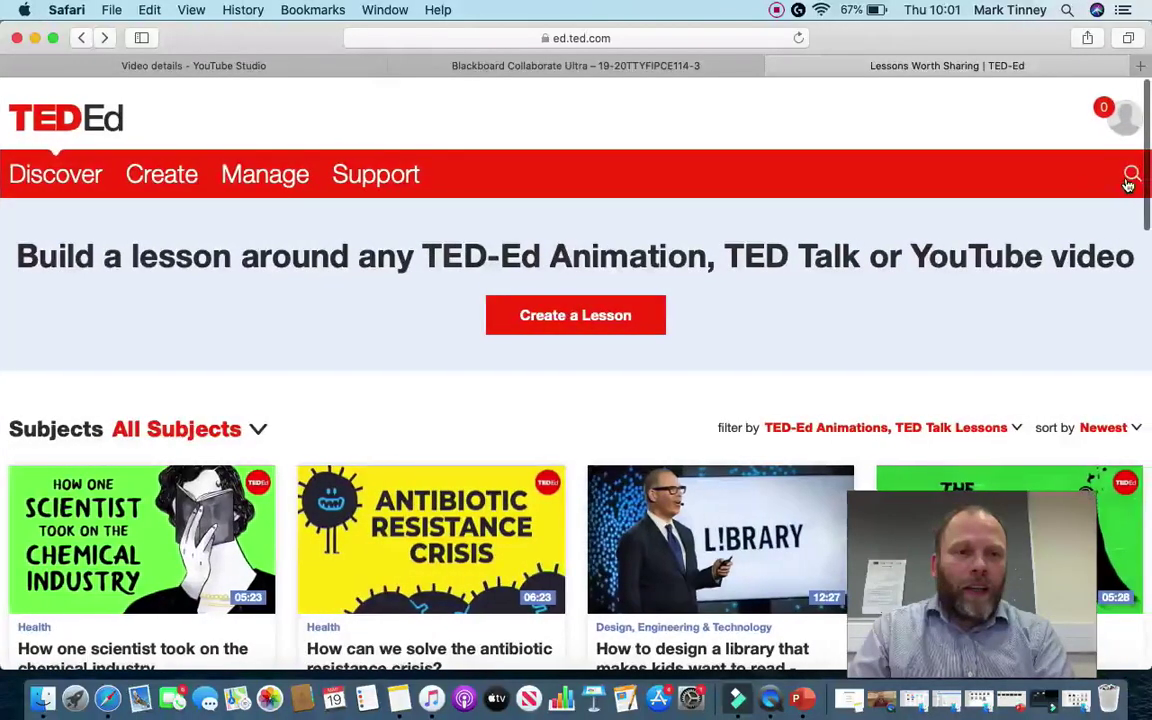
Search the site for "business" and open the lesson "The real origin of the franchise" from the results.
click(1132, 176)
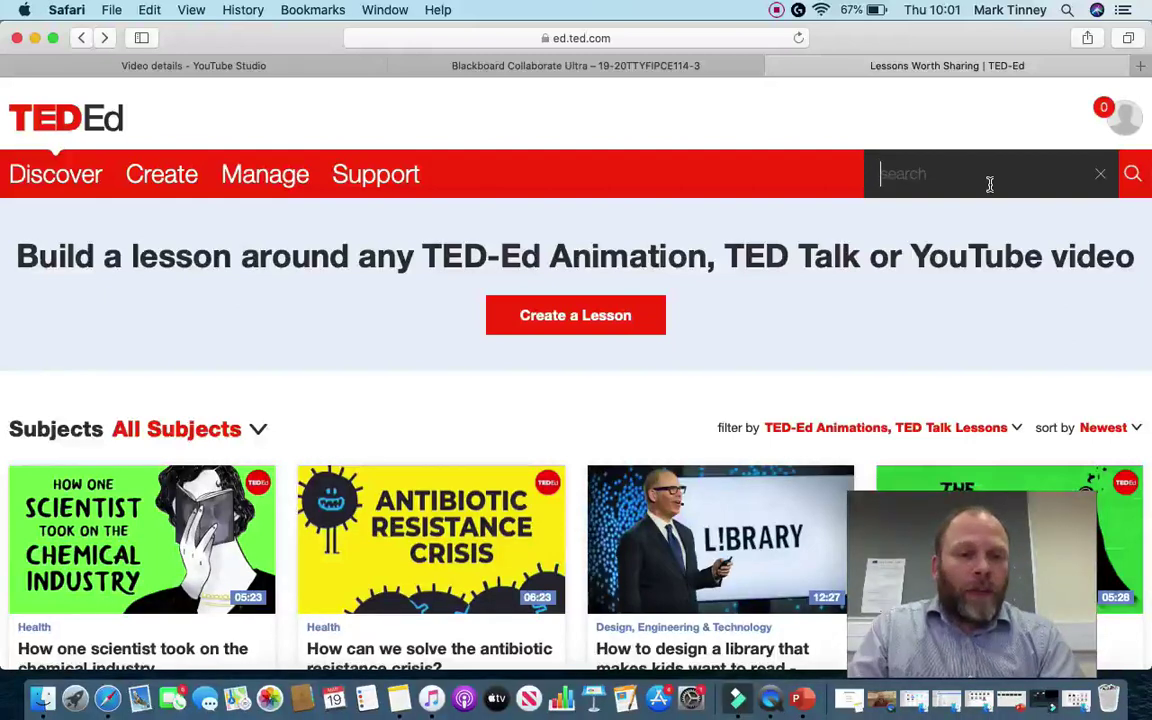
text(bu)
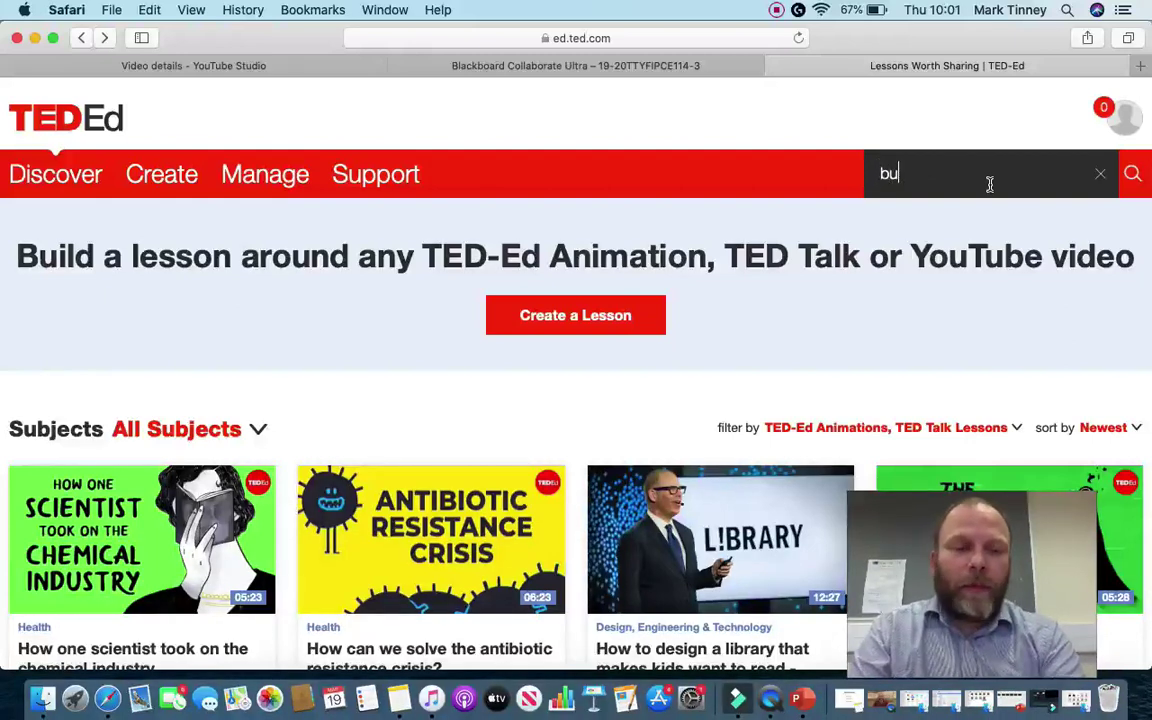
text(siness)
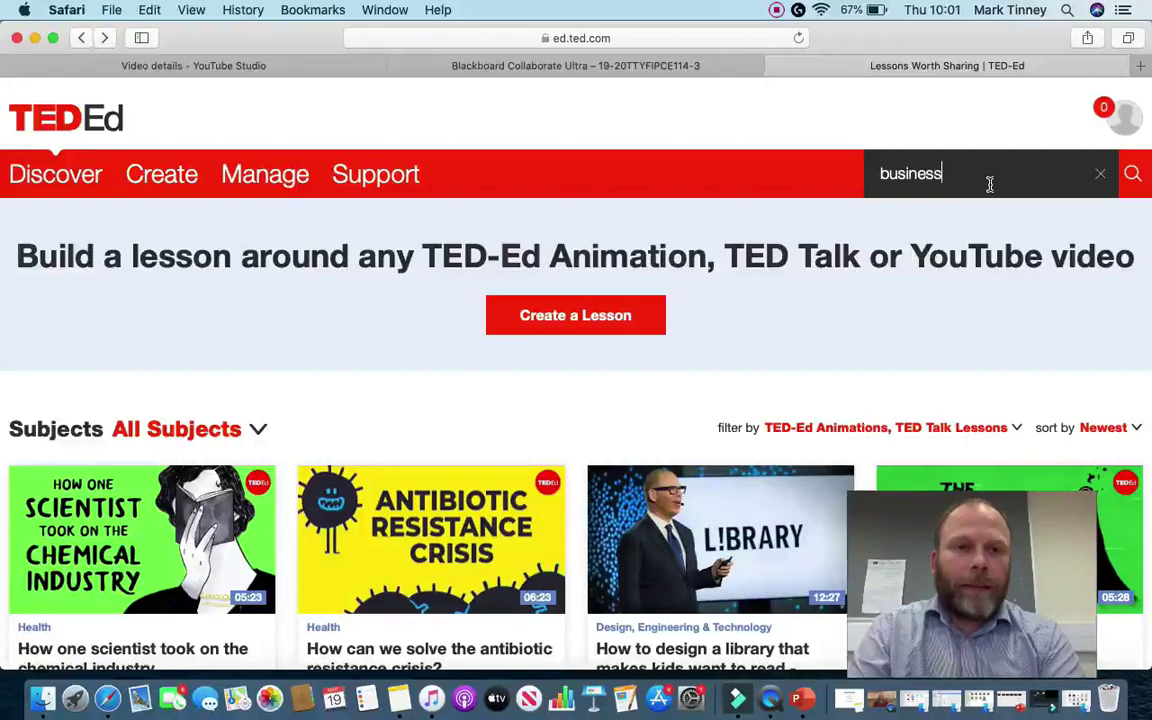
key(Return)
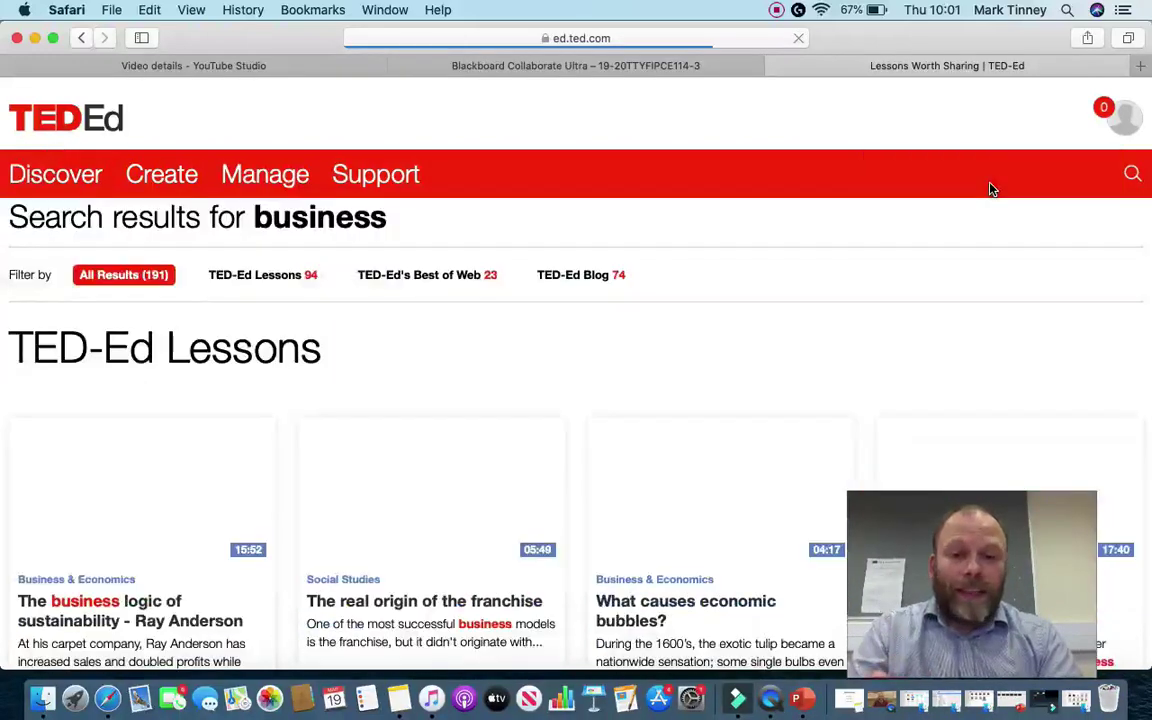
scroll(610, 301, down, 3)
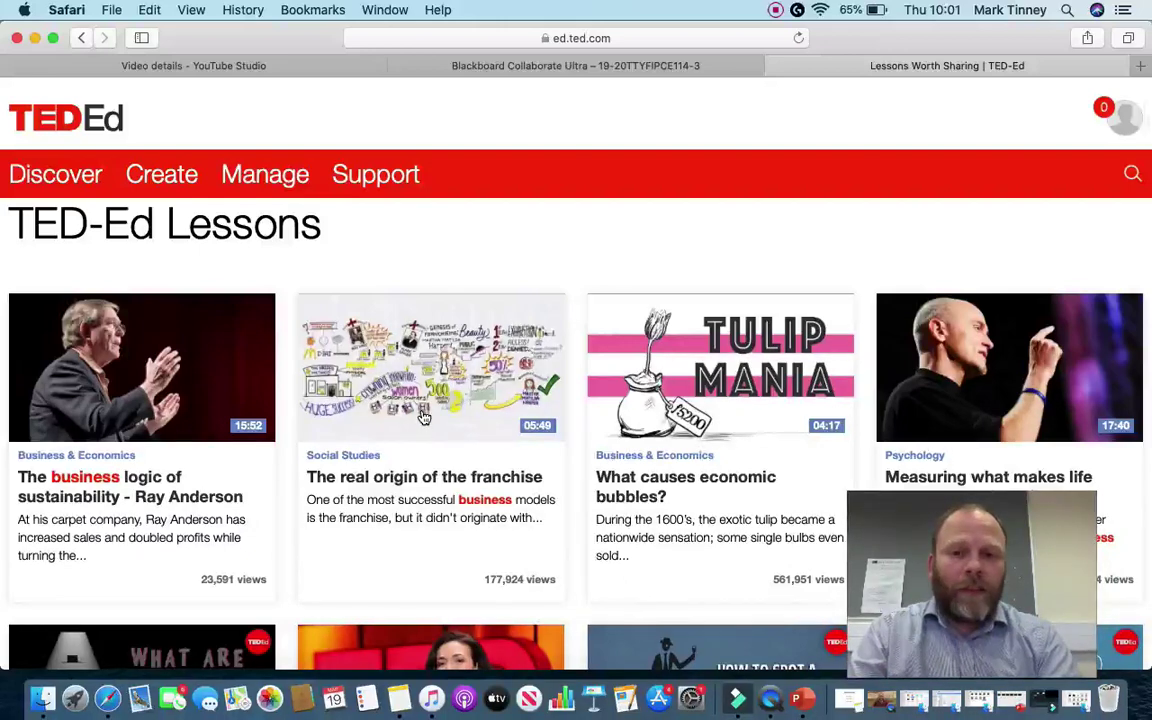
click(426, 477)
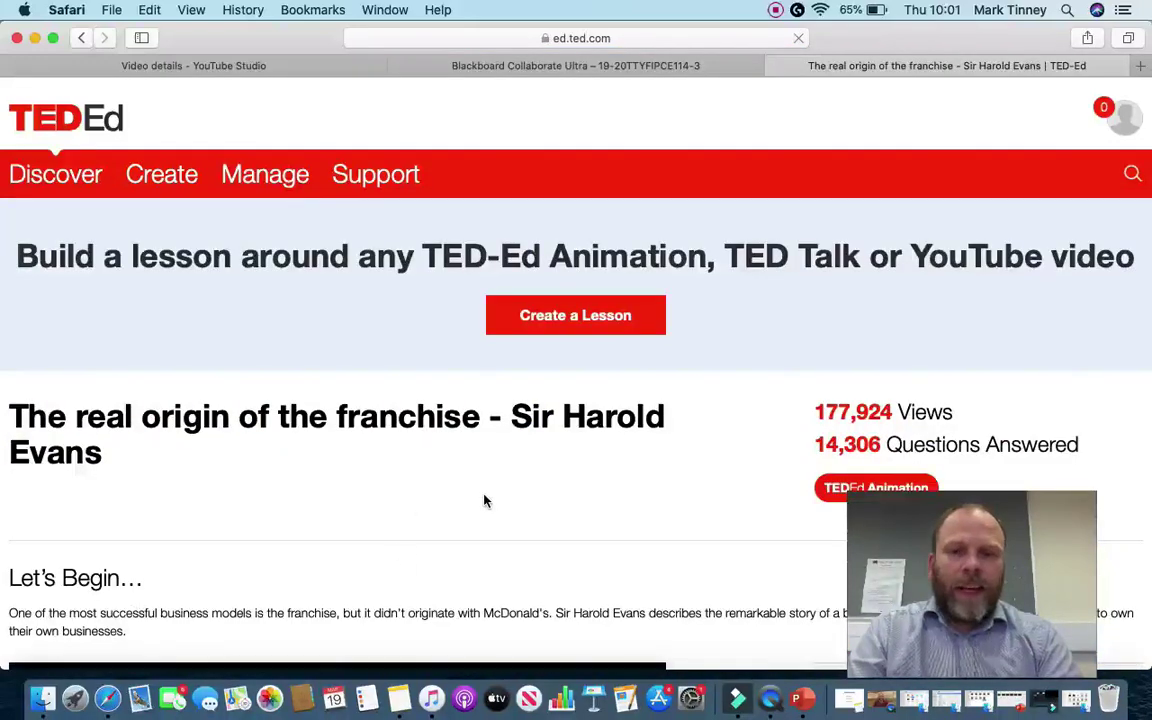
Examine the franchise lesson page, including its video, Watch, Think and Dig Deeper sections, customization option, creators and related lessons.
scroll(464, 447, down, 1)
scroll(464, 447, down, 10)
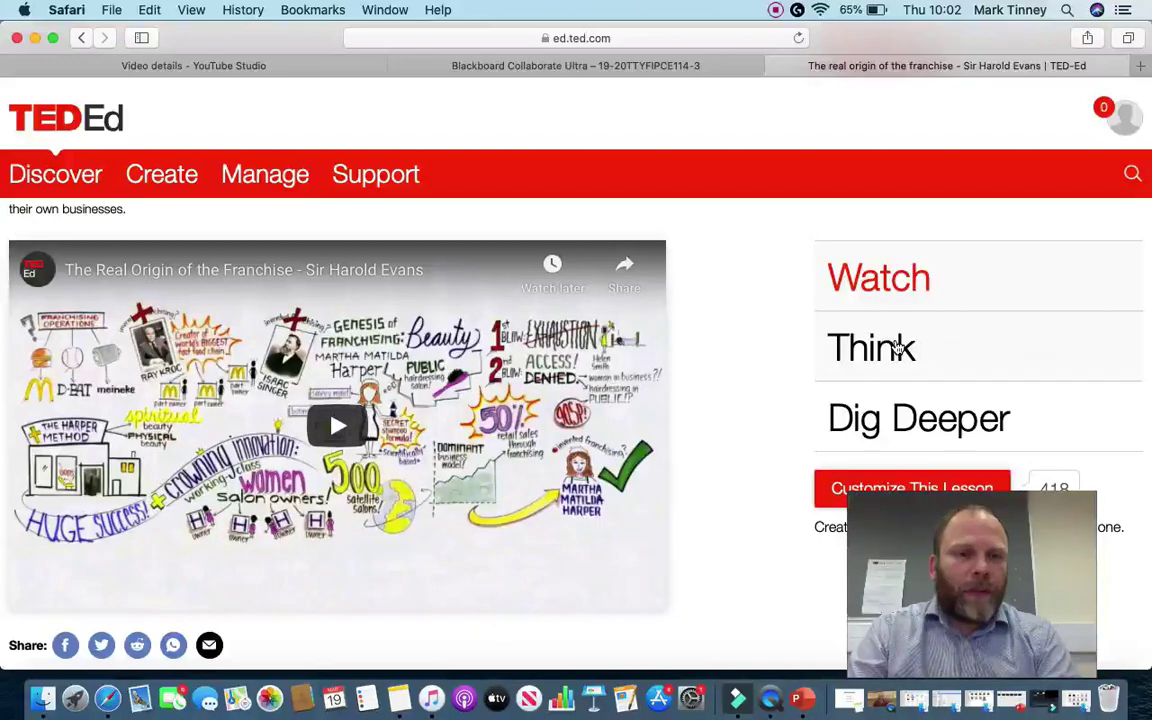
scroll(889, 420, down, 2)
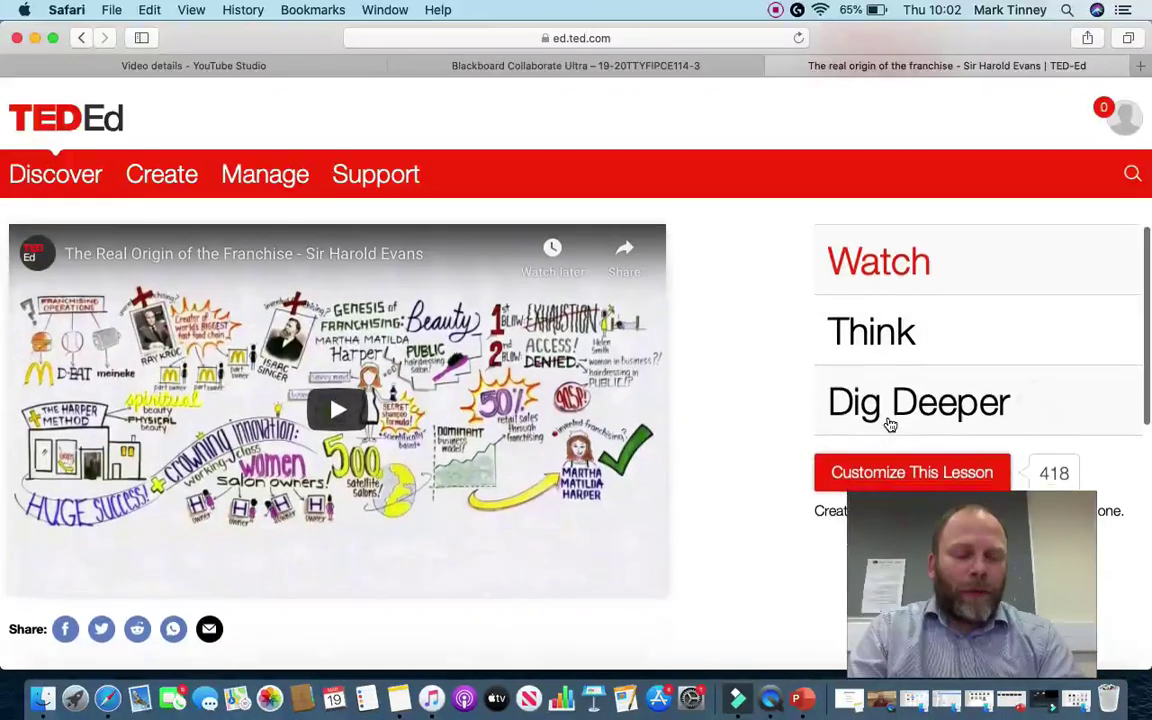
scroll(889, 424, down, 5)
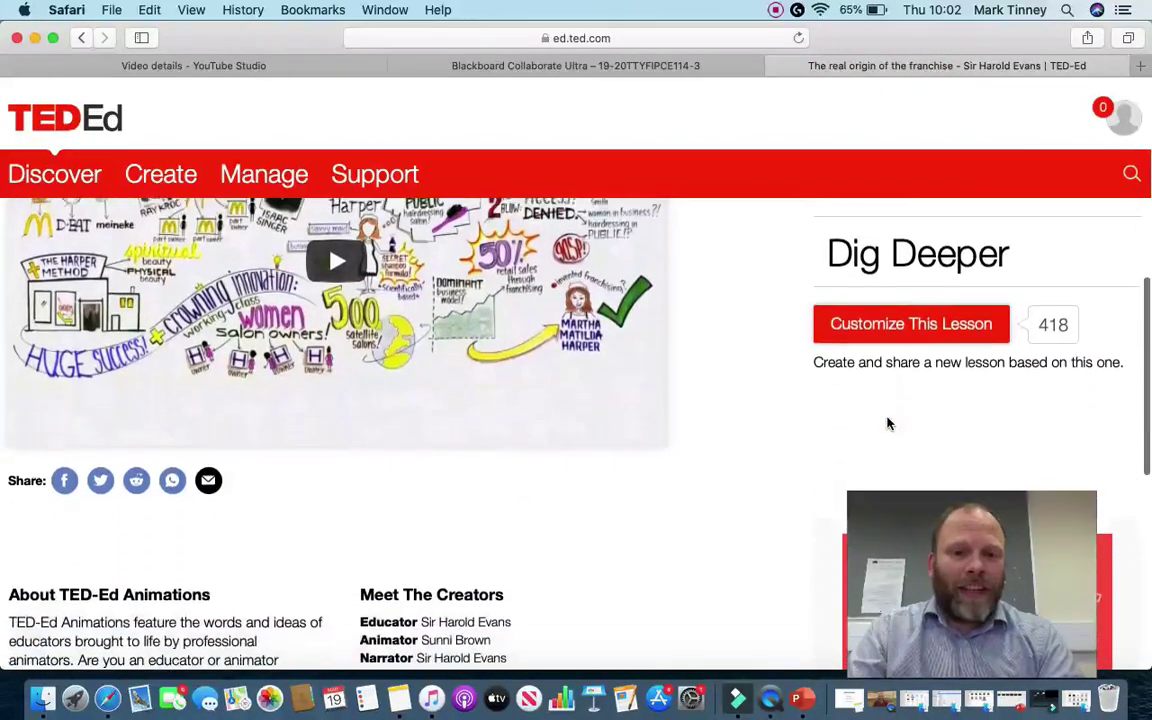
scroll(887, 424, down, 10)
scroll(888, 424, up, 12)
scroll(887, 424, up, 8)
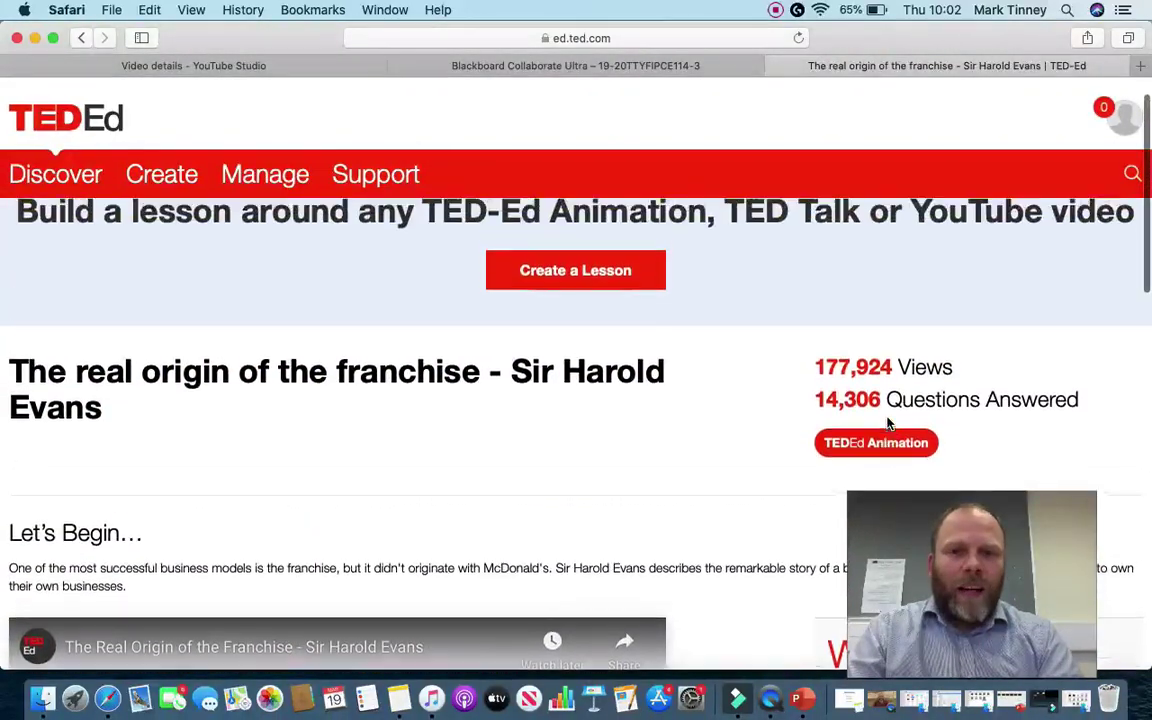
scroll(887, 424, down, 8)
scroll(887, 420, down, 5)
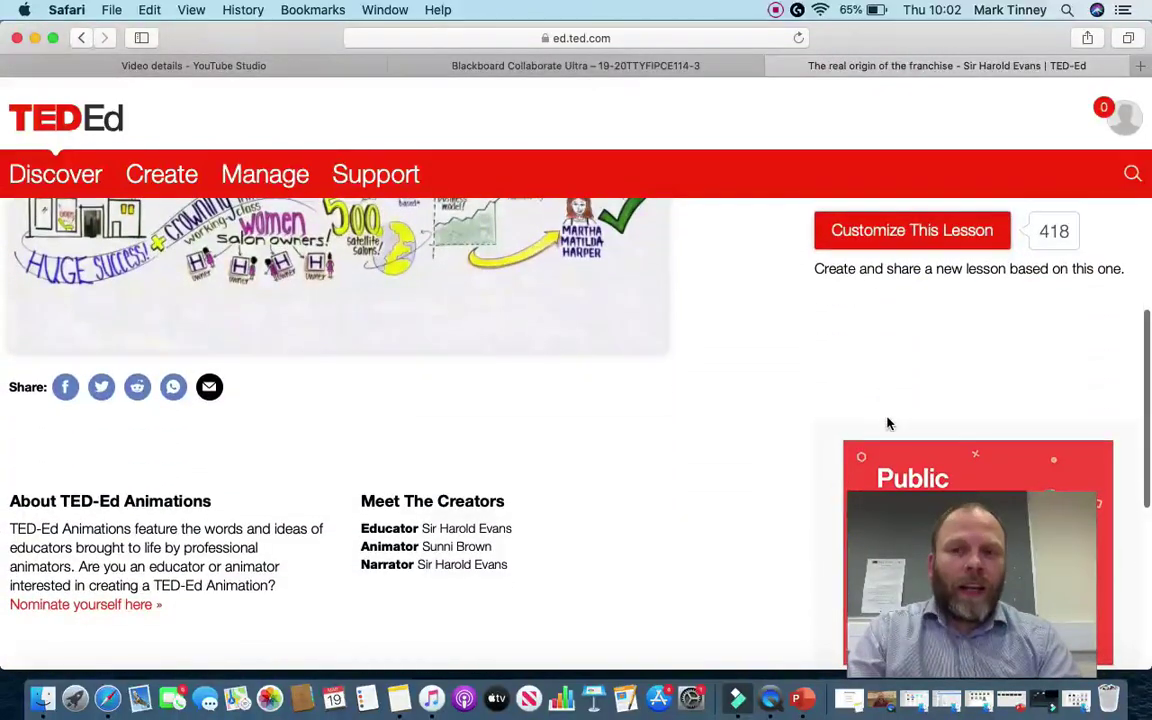
scroll(887, 420, down, 8)
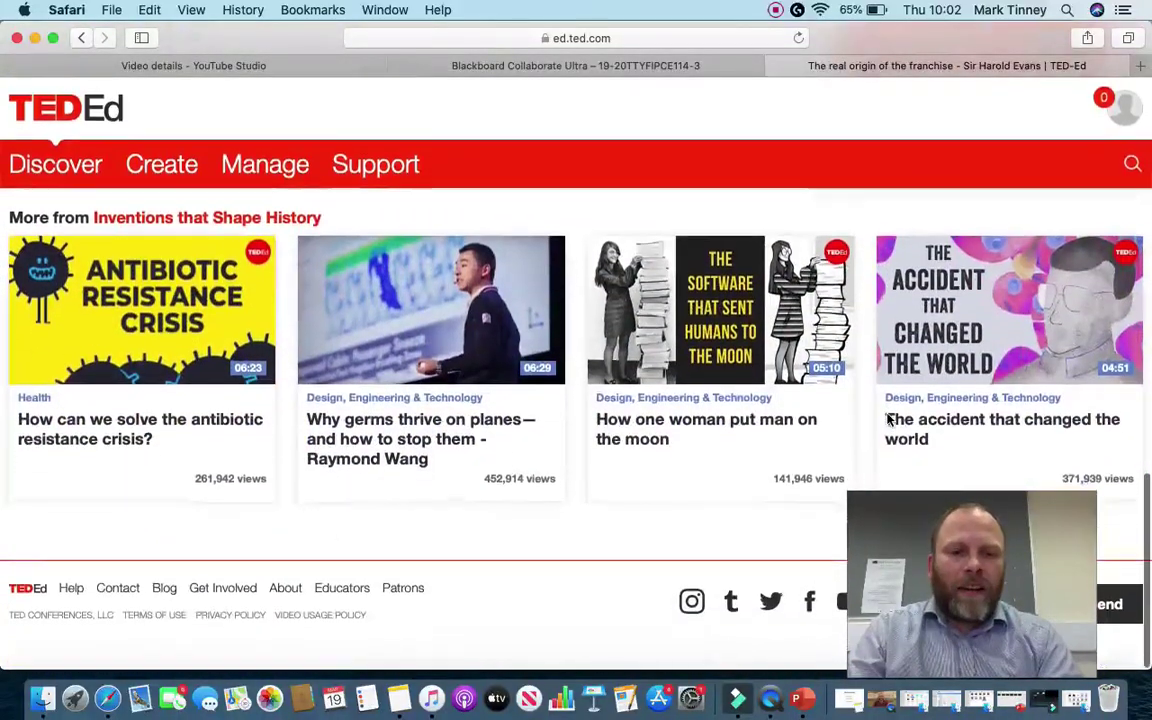
scroll(887, 420, up, 4)
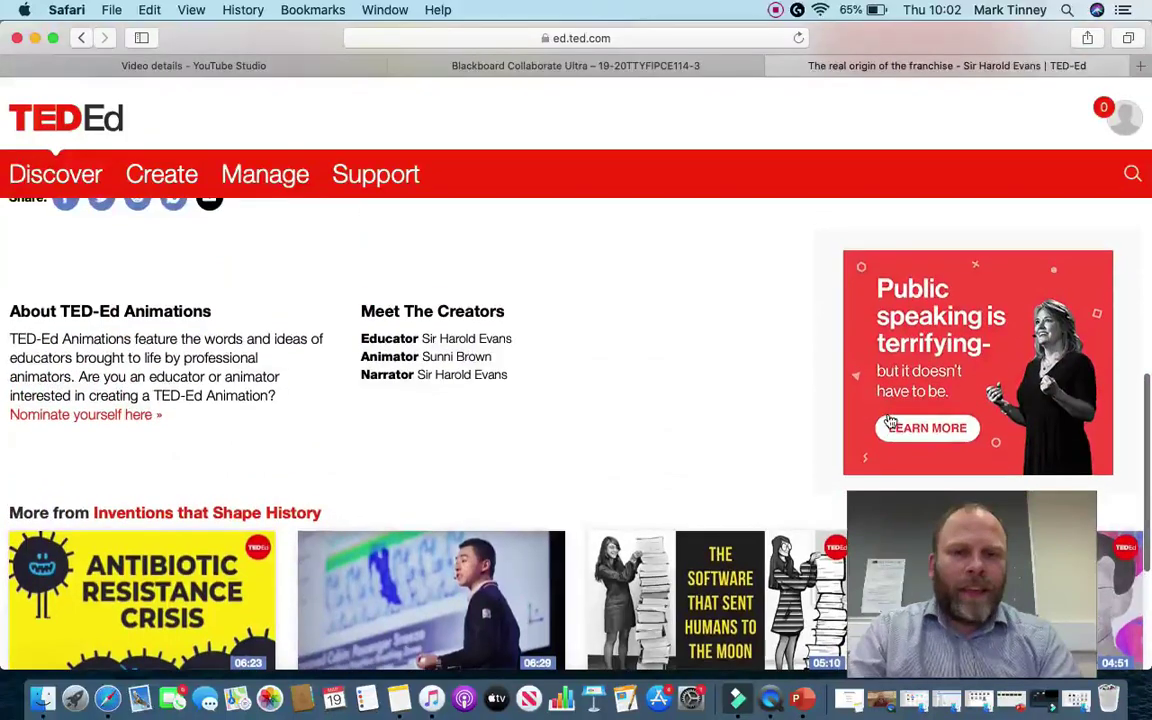
scroll(889, 420, up, 15)
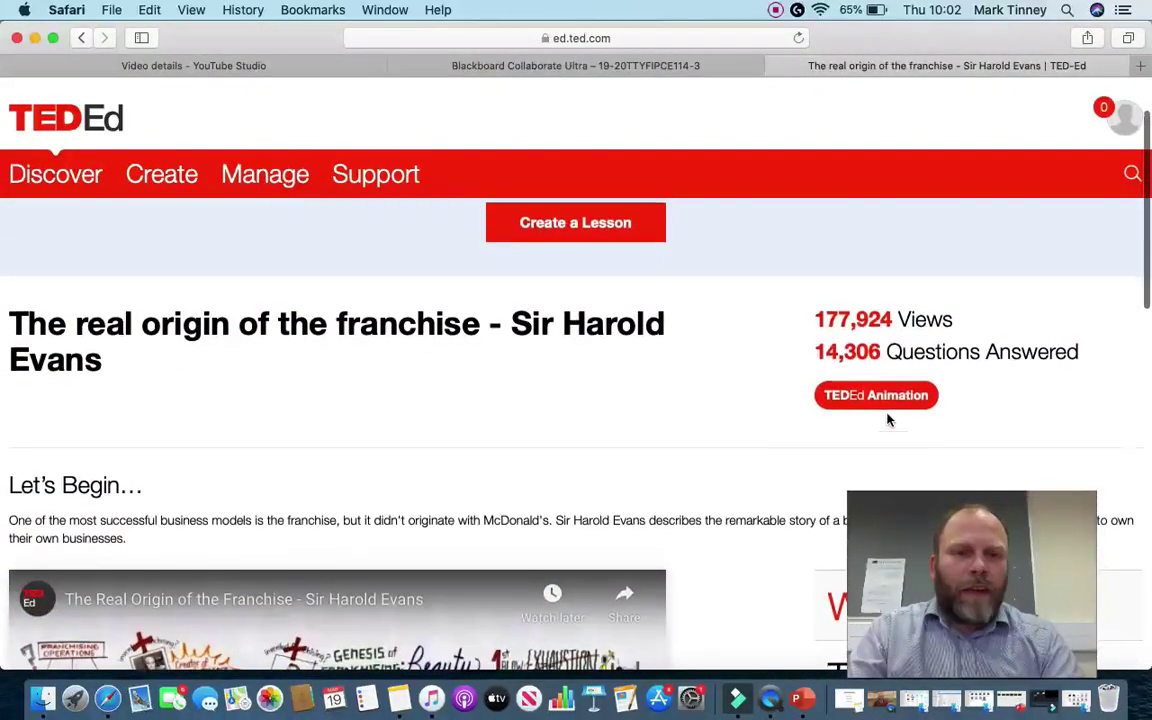
scroll(887, 420, up, 2)
scroll(887, 420, up, 2)
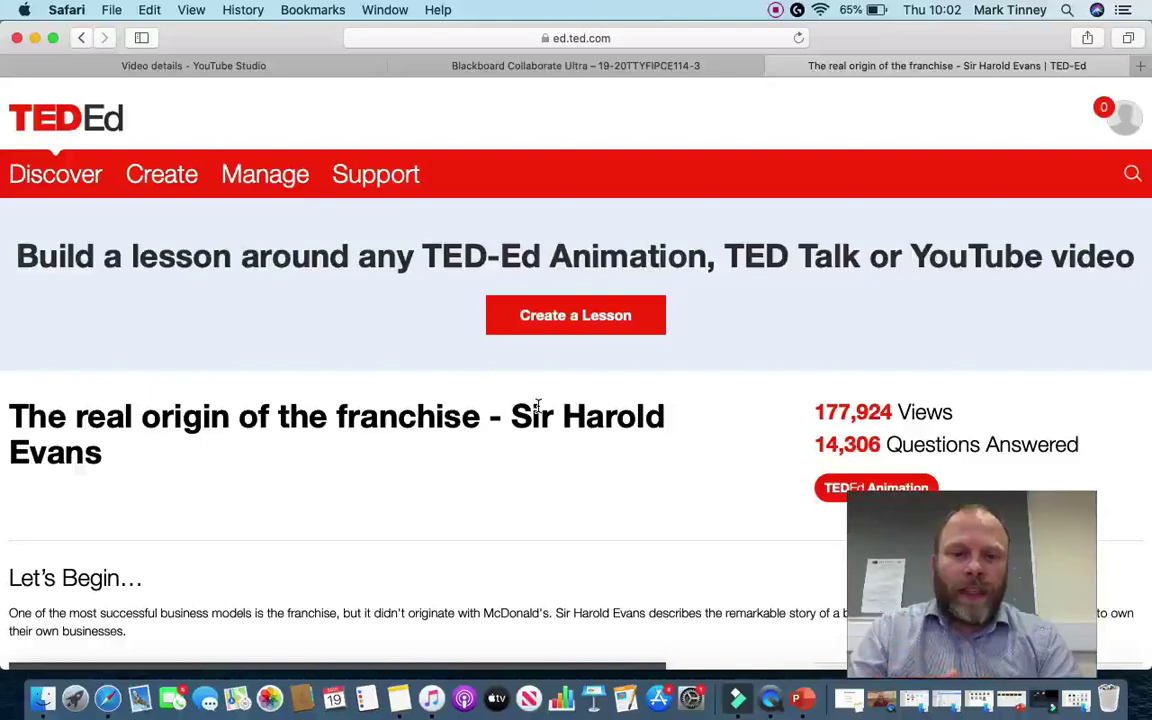
Start a new lesson, search for "the real origin of the franchise" and use the TED-Ed video The Real Origin of the Franchise.
click(567, 315)
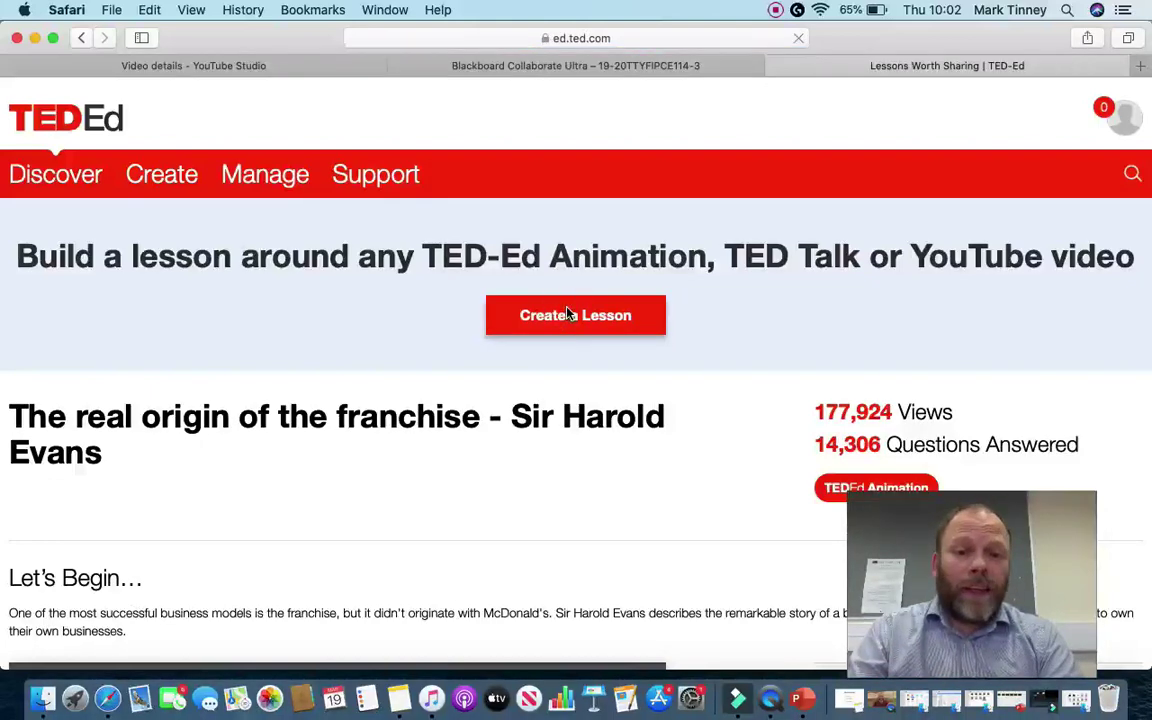
click(536, 335)
text(the real orig)
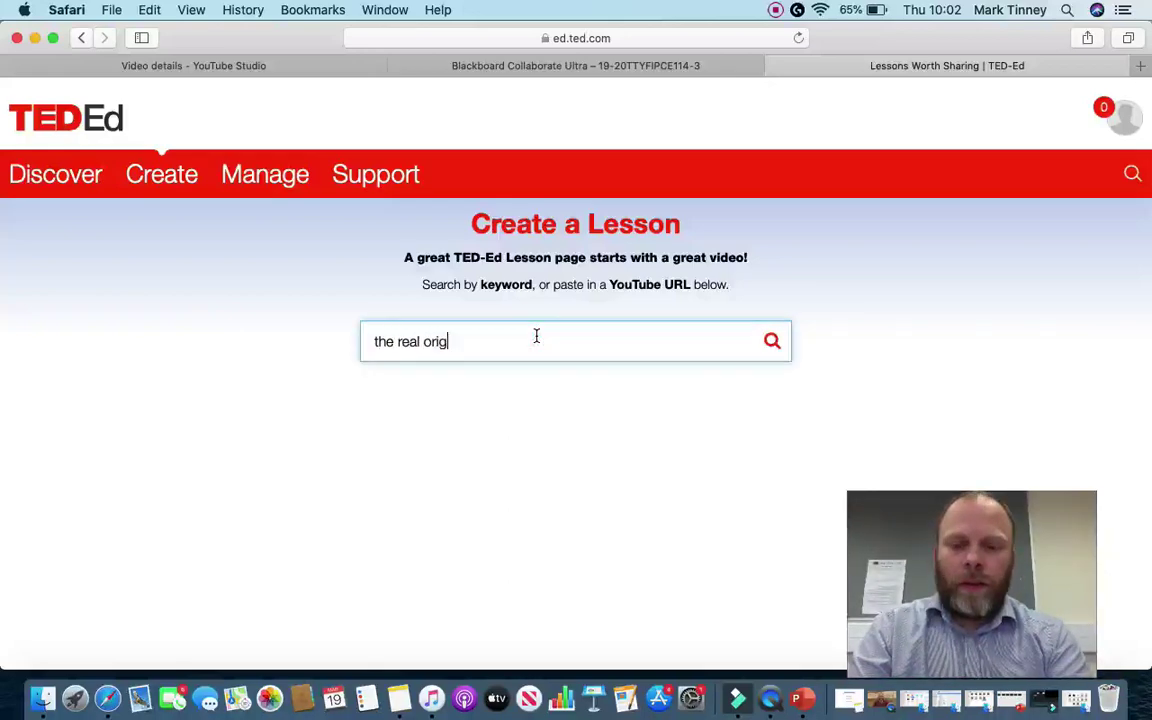
text(in of the franc)
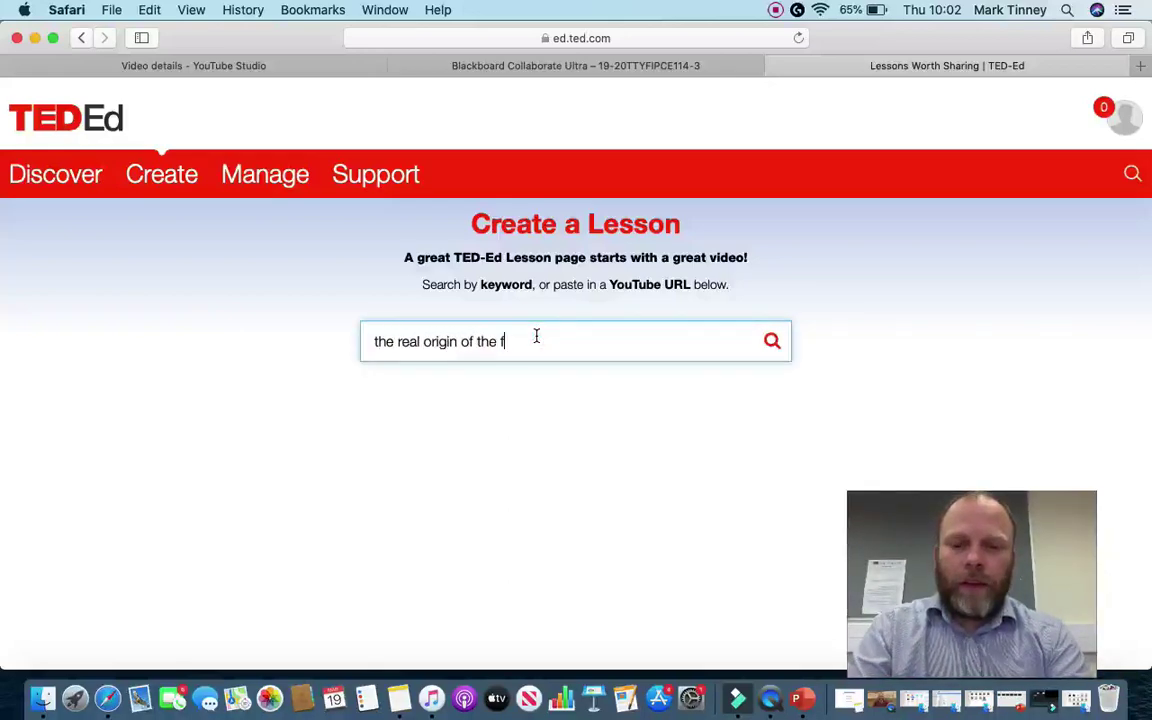
text(hise)
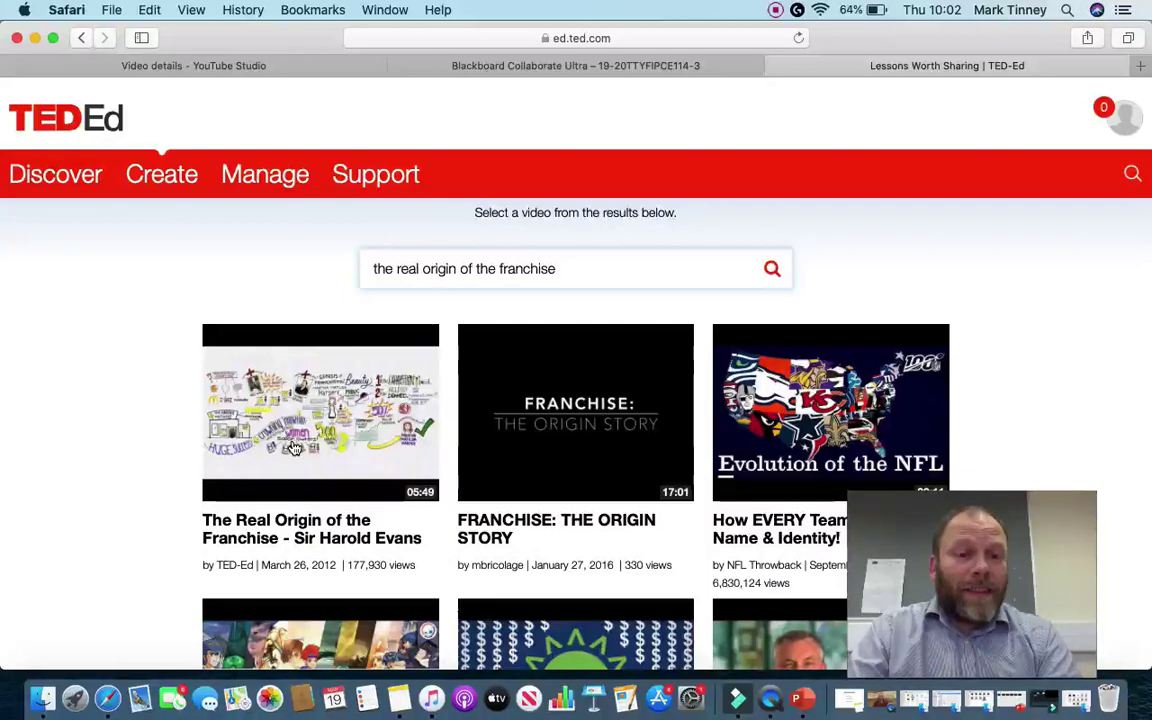
click(295, 530)
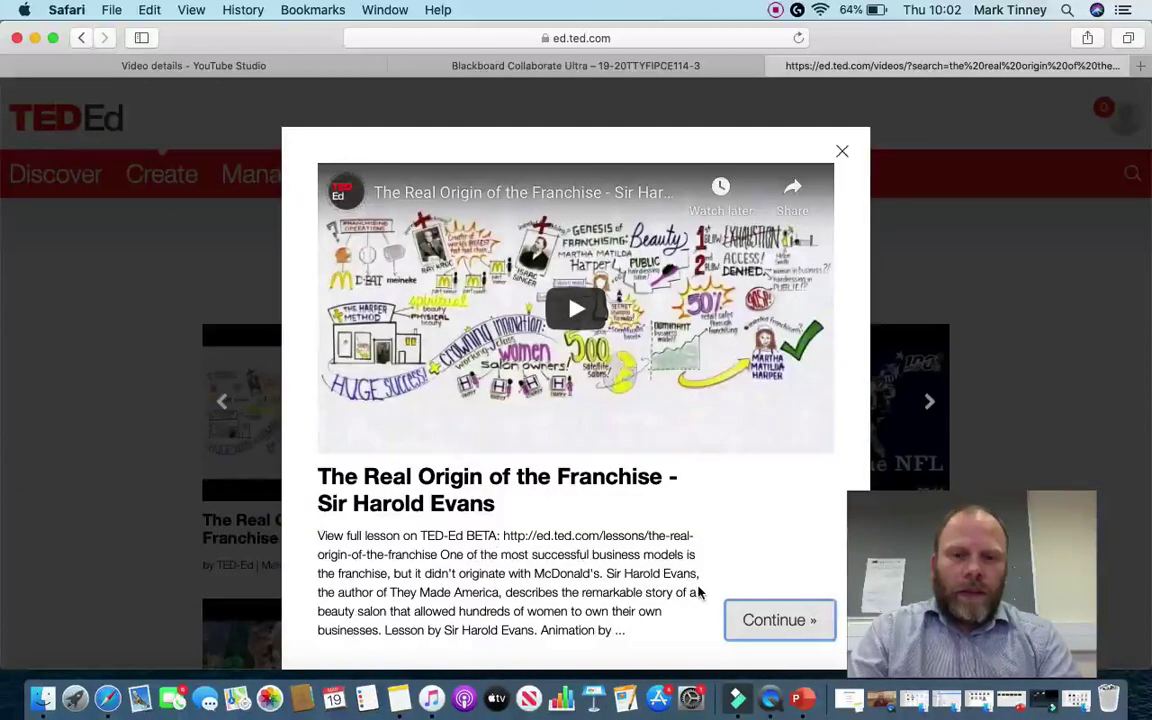
click(777, 620)
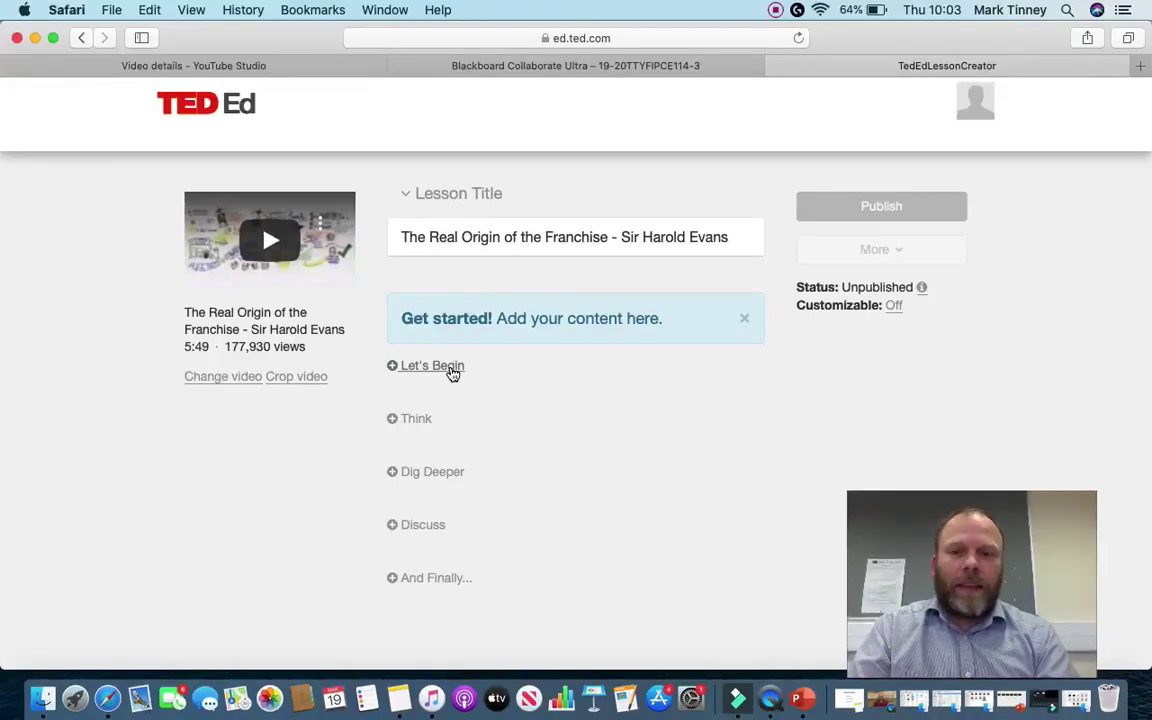
Add the introduction "This is just a test lesson" to the Let's Begin section and save it.
click(452, 370)
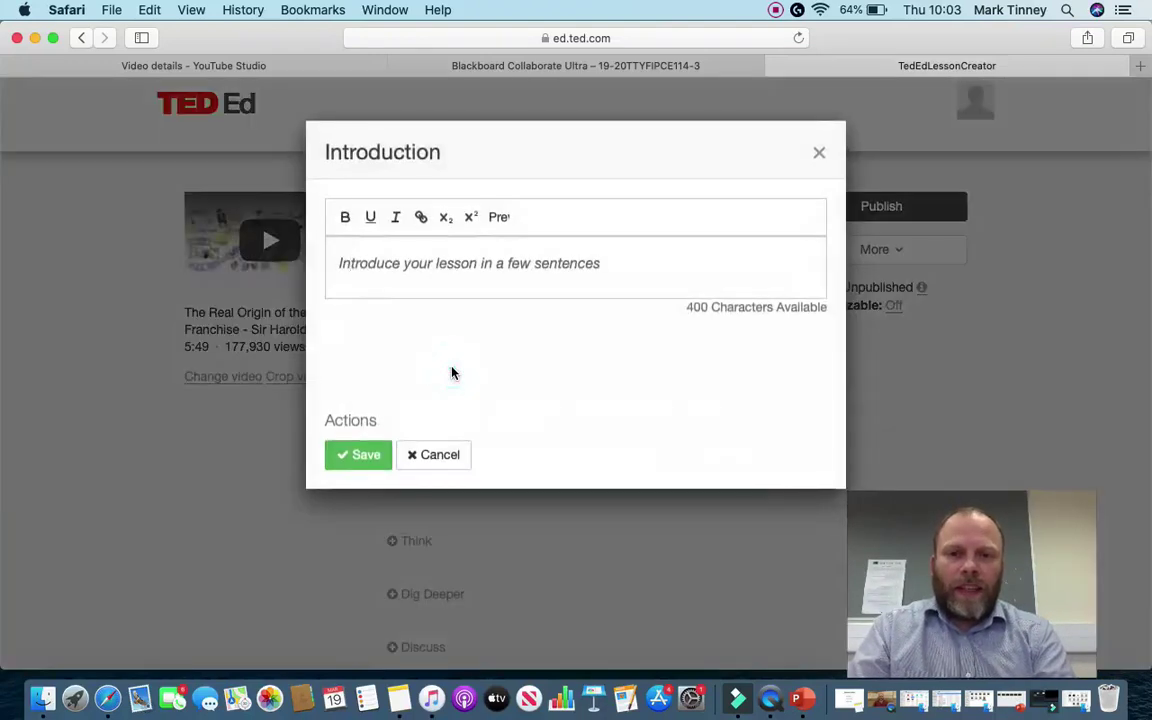
click(411, 262)
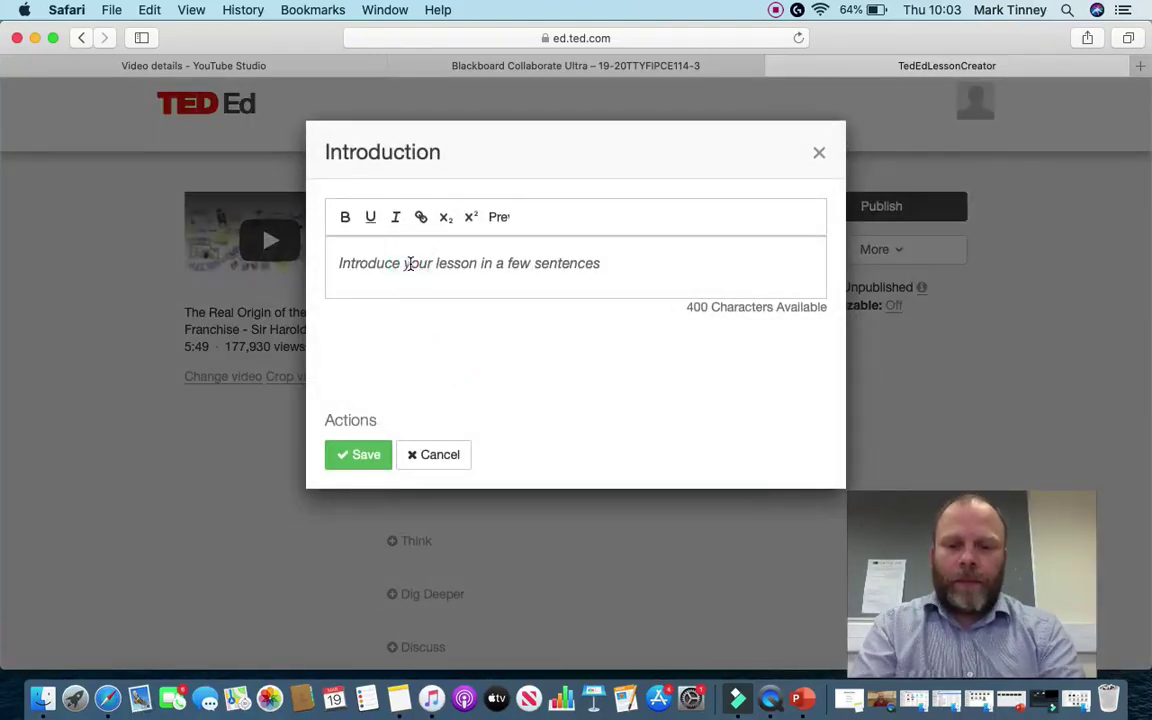
text(This is just a )
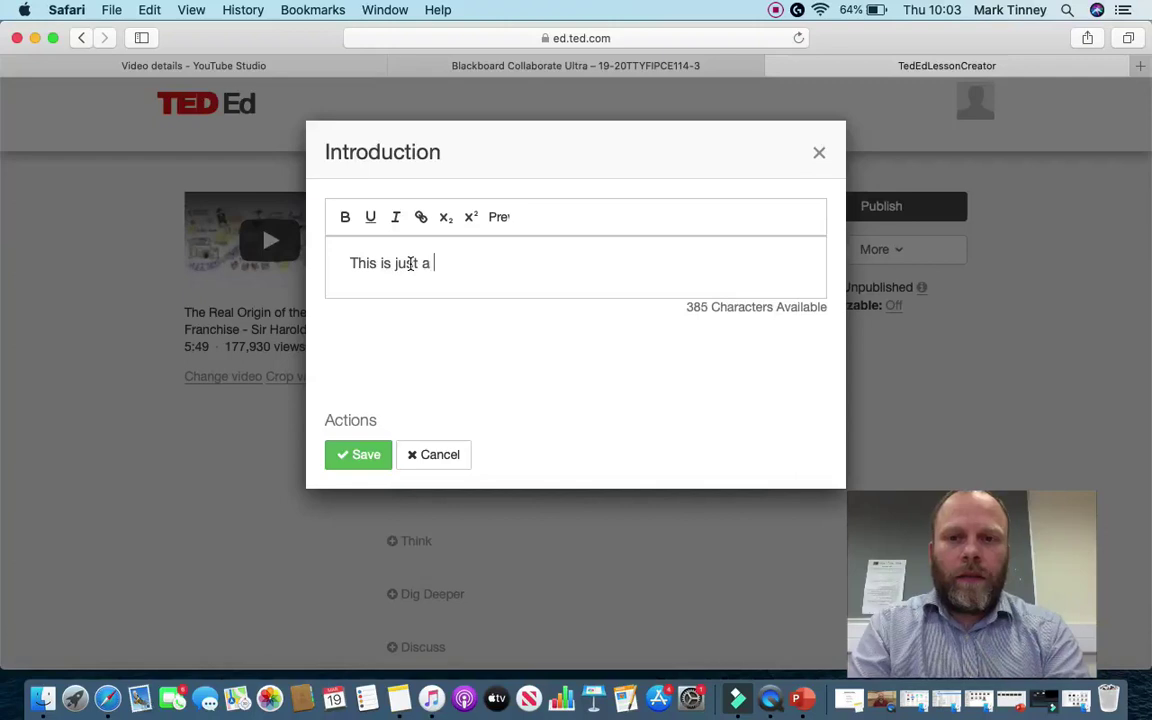
text(test lesson)
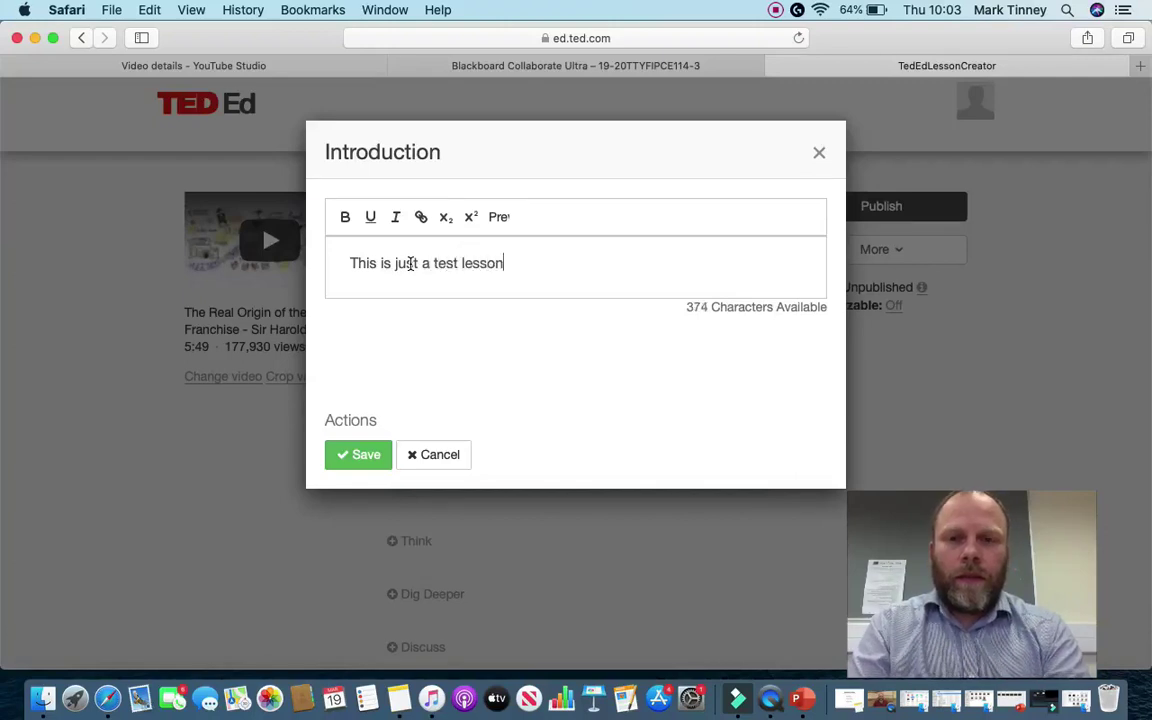
click(373, 458)
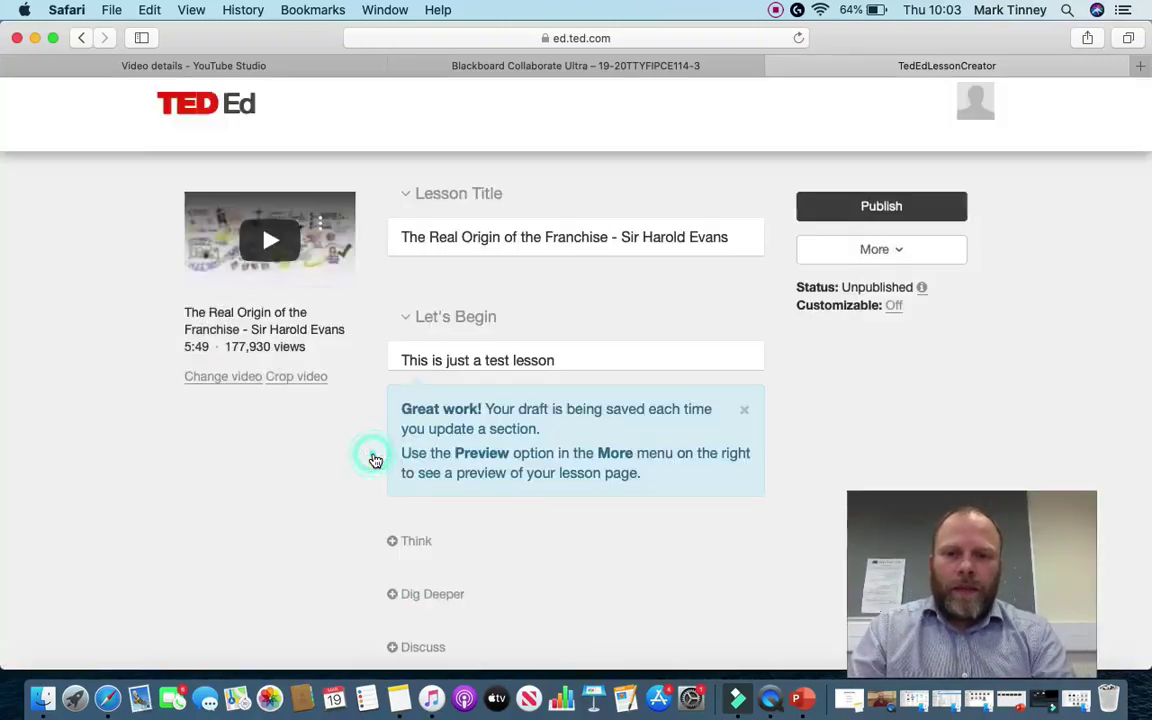
Add a multiple choice question to the Think section with the question text "Test".
scroll(368, 472, down, 2)
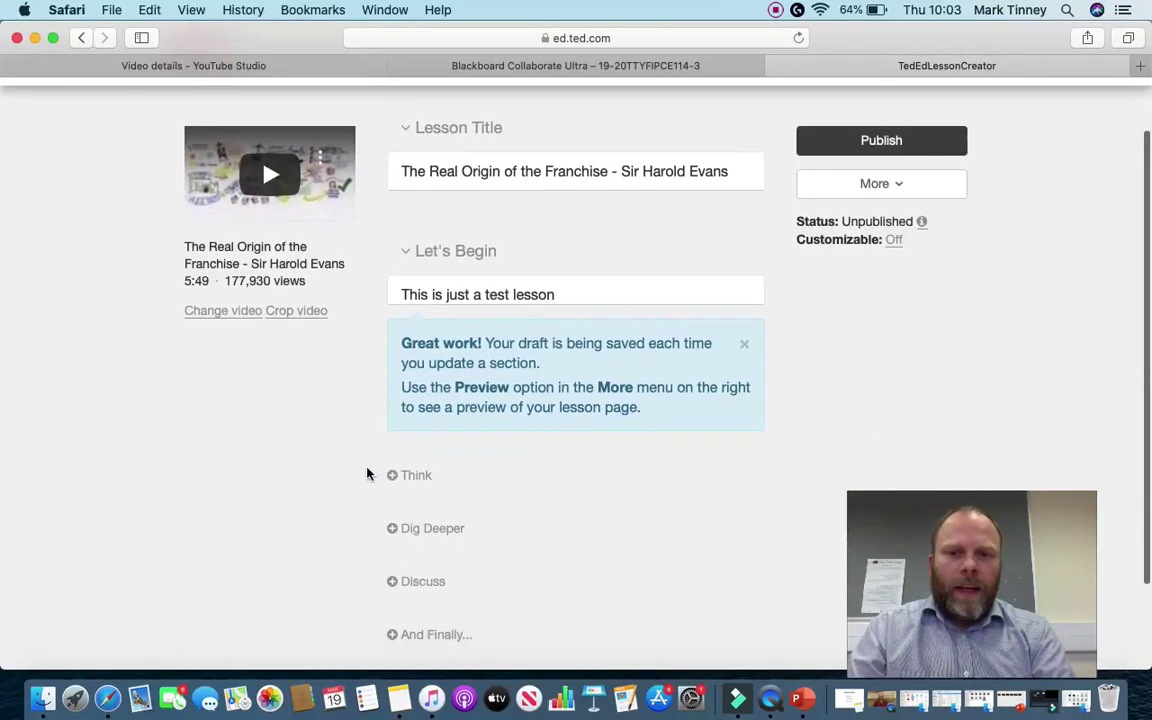
click(416, 476)
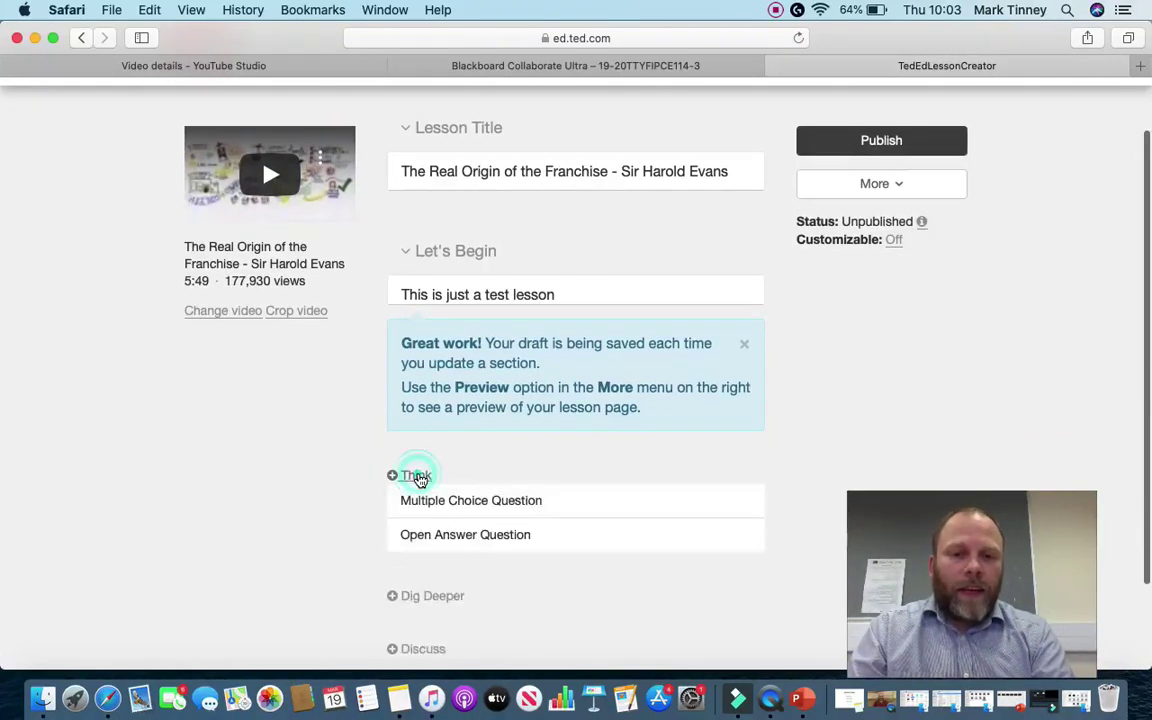
scroll(452, 524, down, 3)
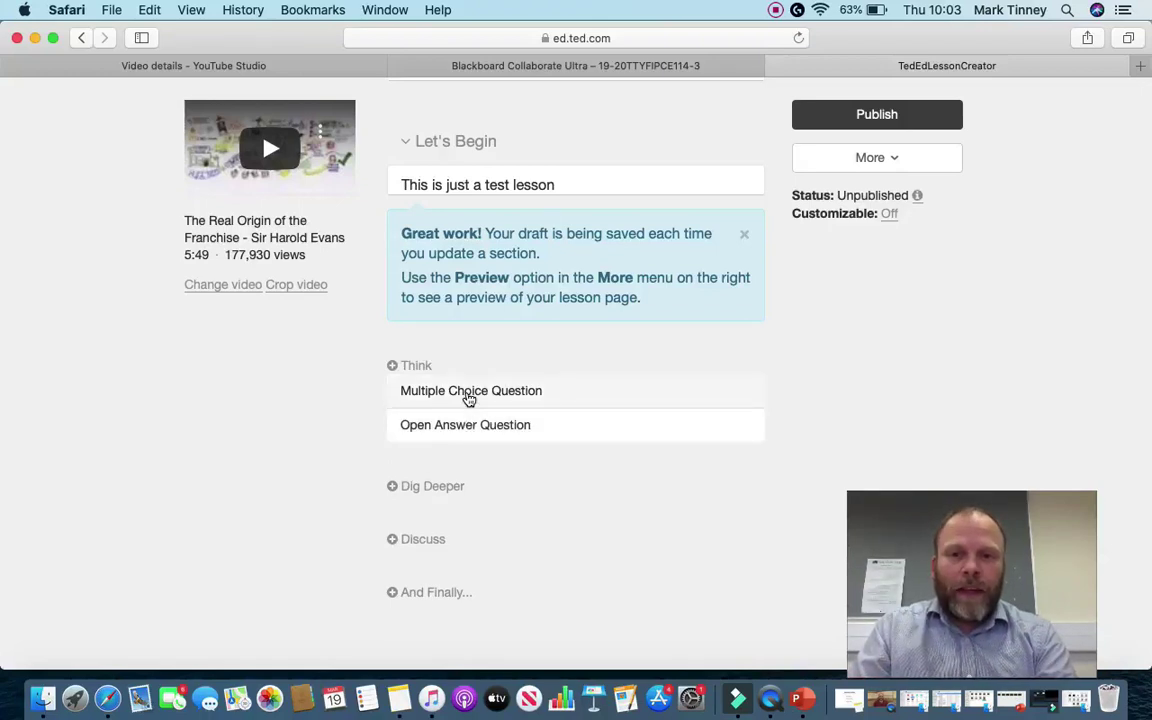
click(455, 391)
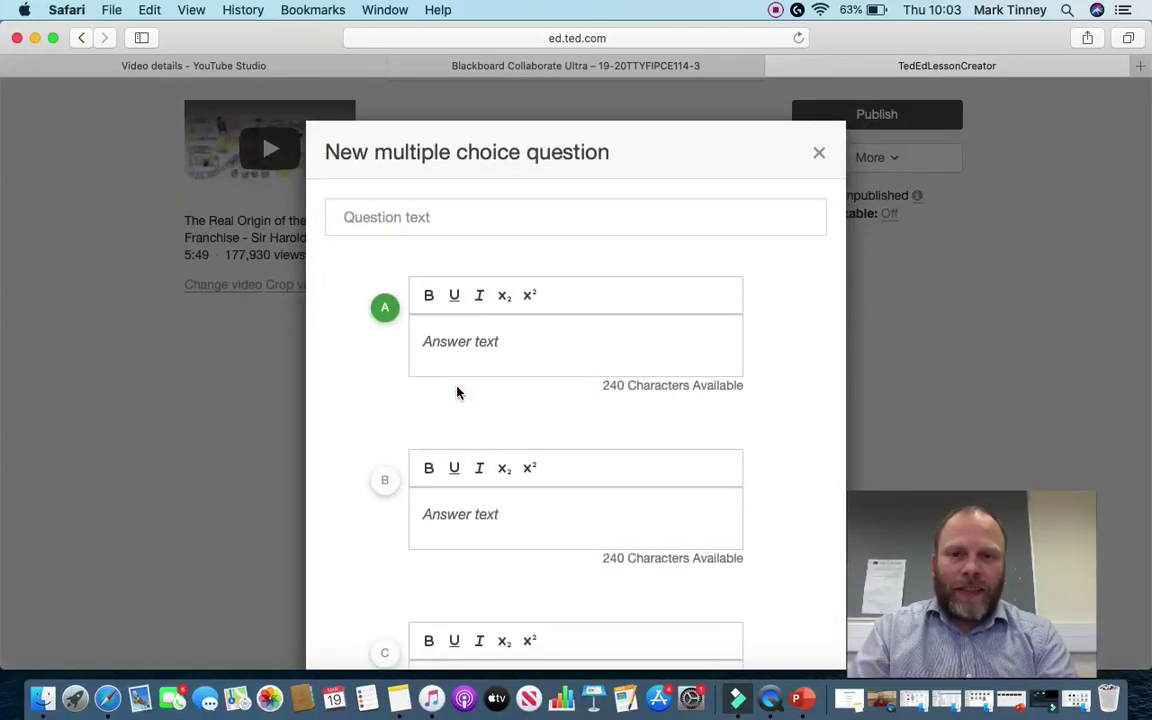
click(428, 219)
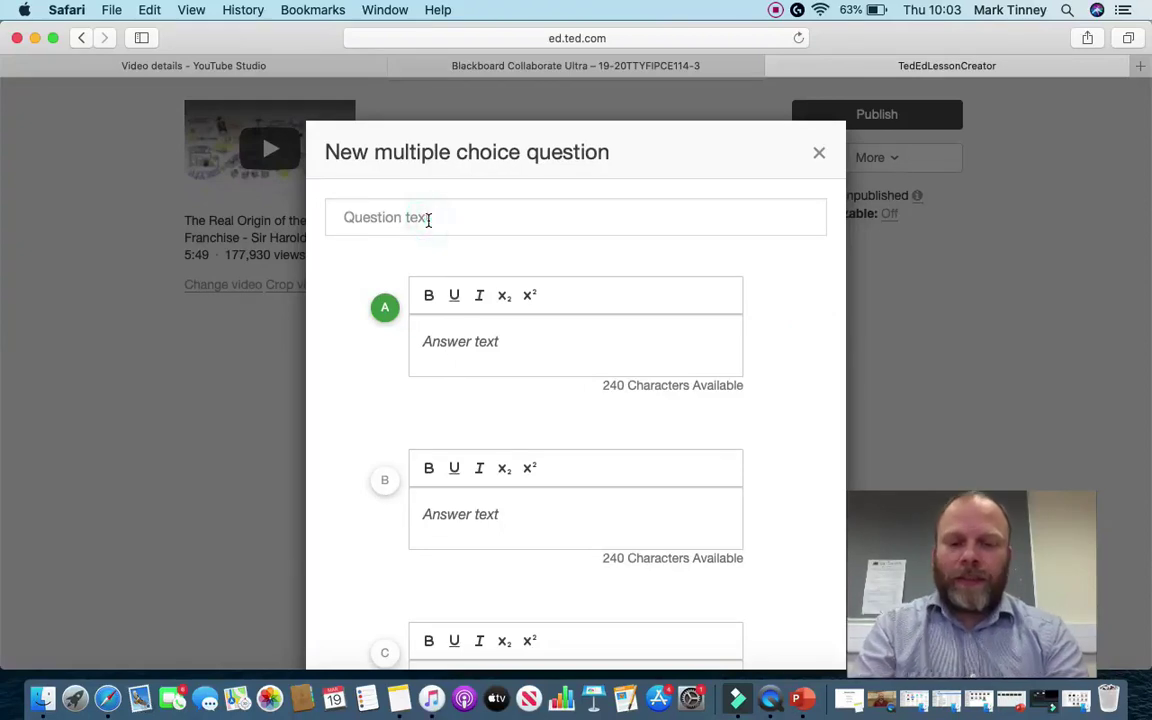
text(Test)
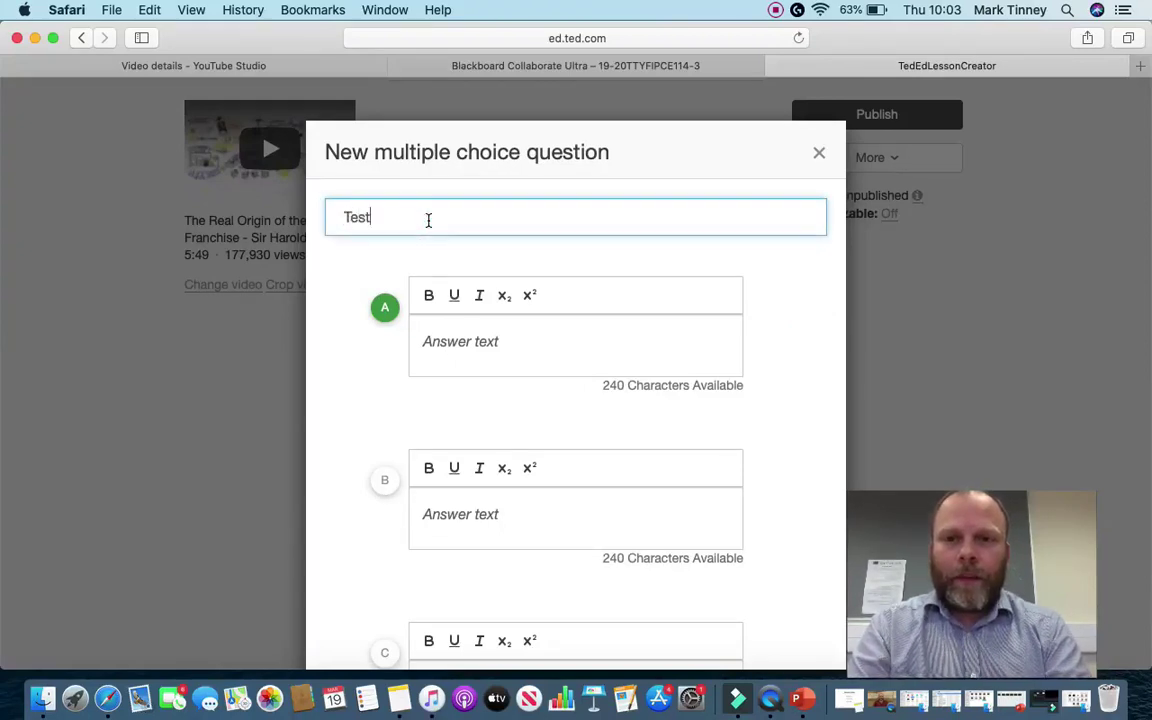
Enter "test" as answer A and "test 2" as answer B, and mark B as the correct answer.
click(465, 347)
text(test)
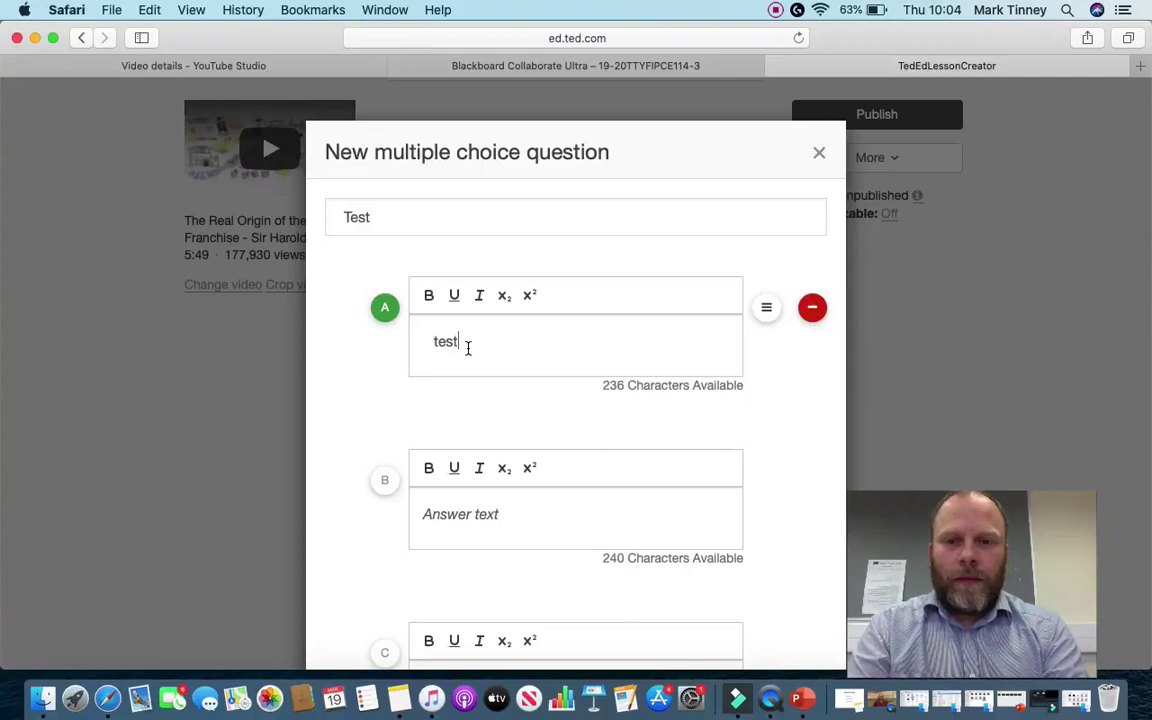
click(453, 514)
text(t)
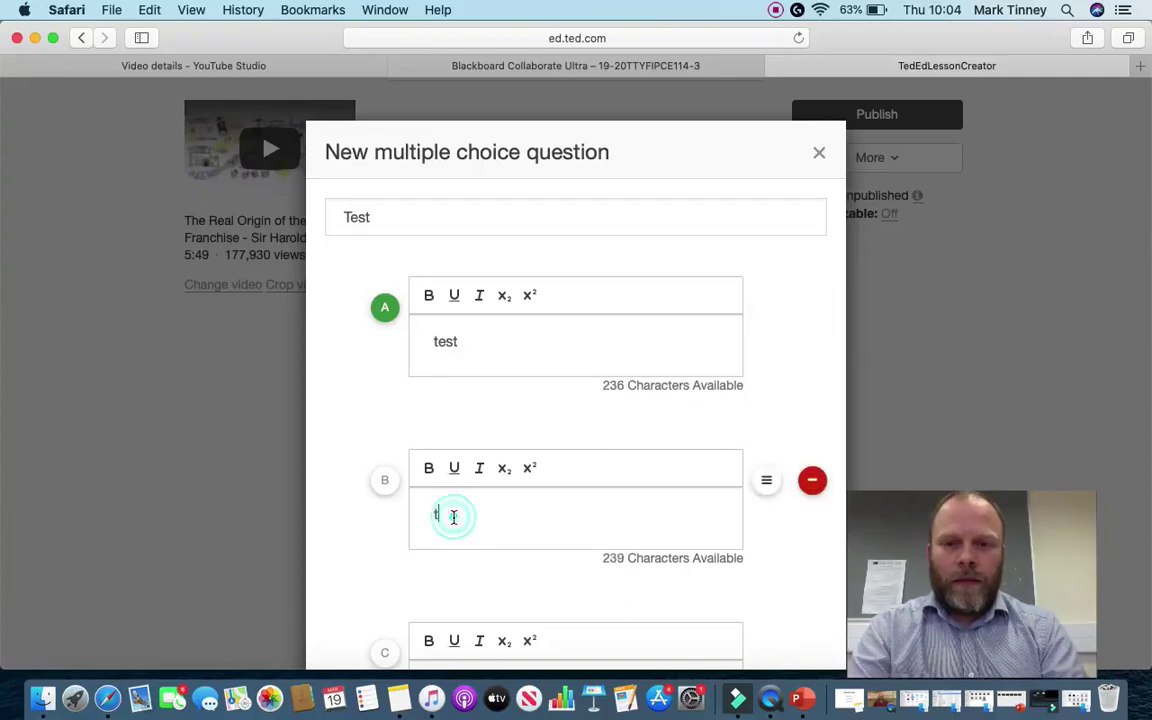
text(est 2)
click(384, 486)
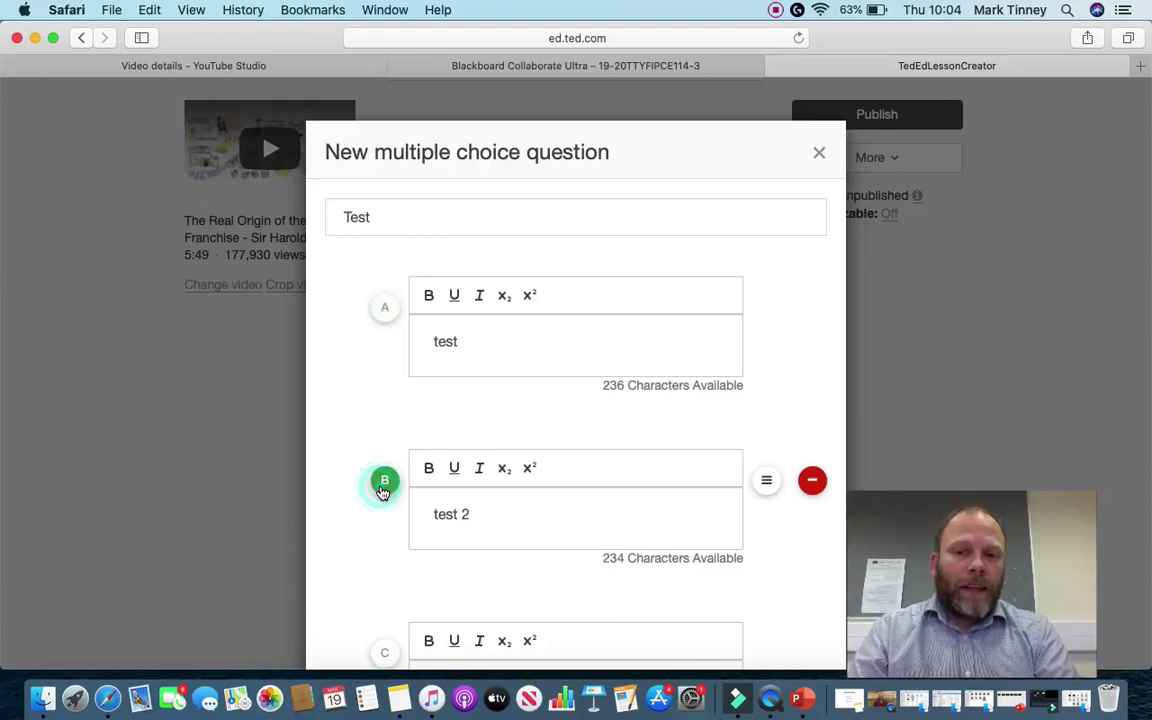
Delete the two empty answers C and D from the multiple choice question.
scroll(383, 495, down, 5)
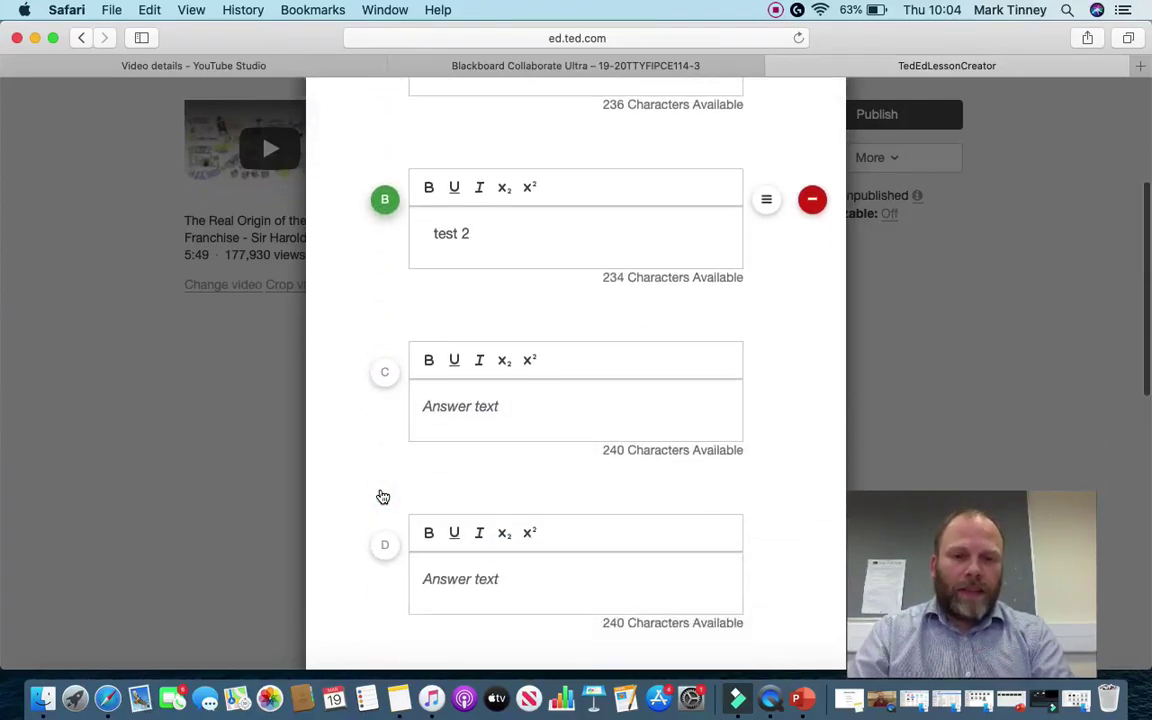
click(813, 373)
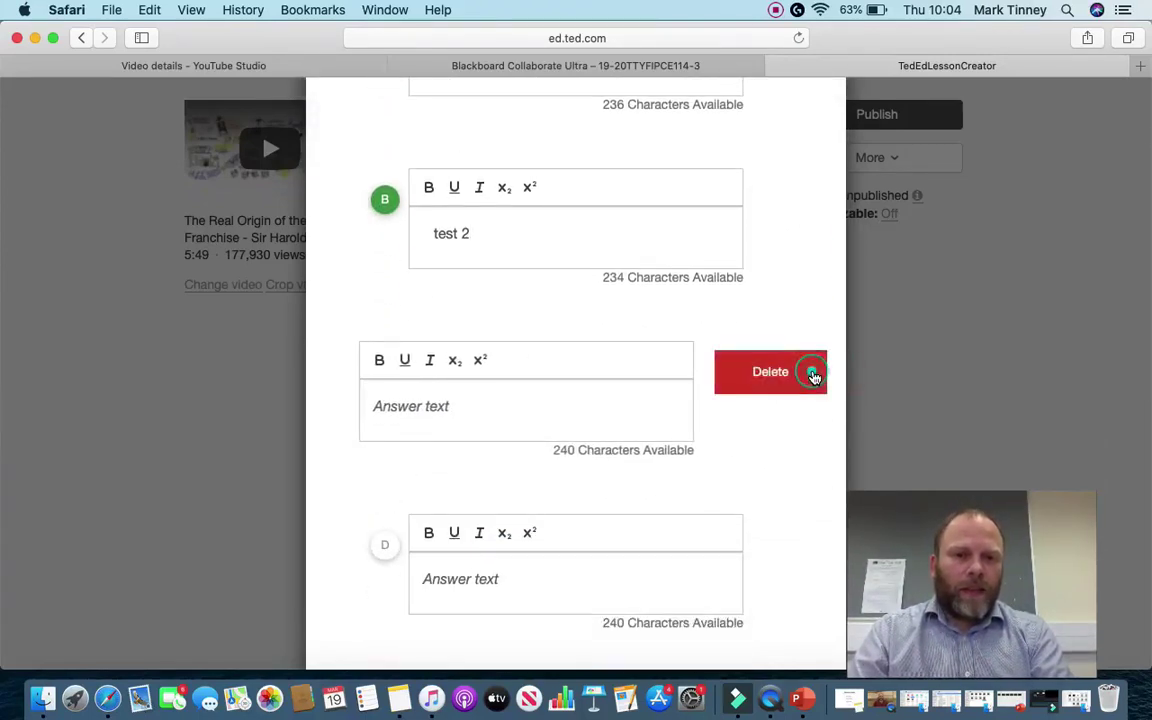
click(806, 373)
click(814, 375)
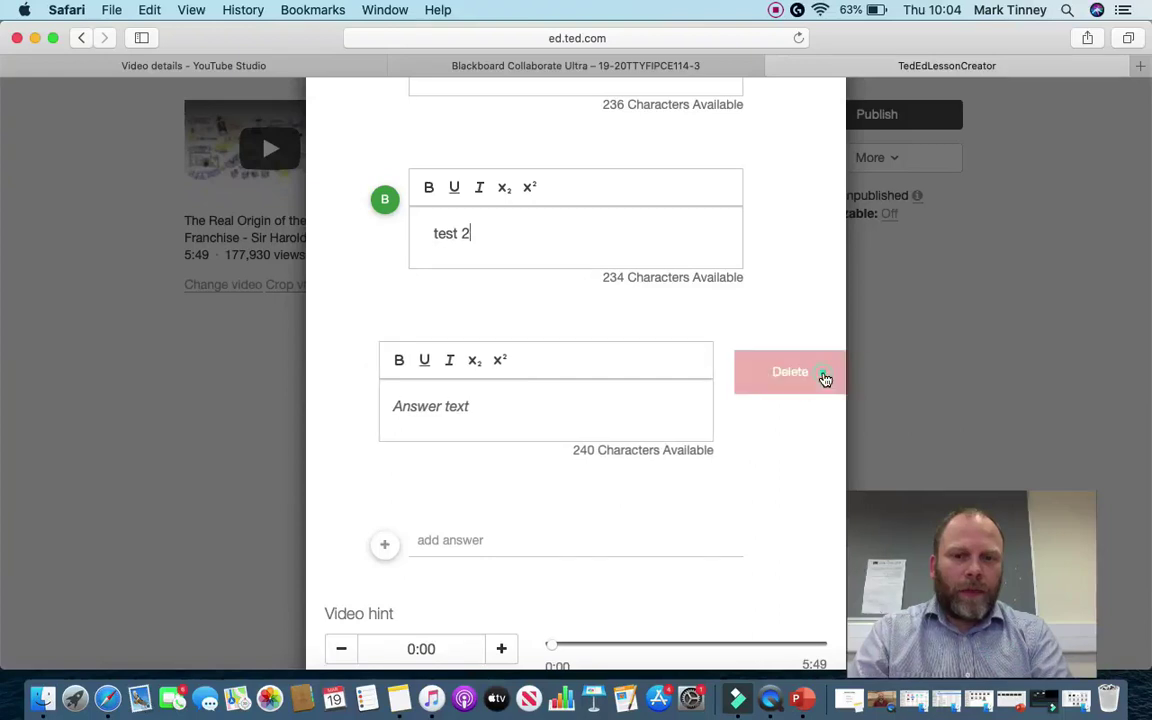
click(818, 378)
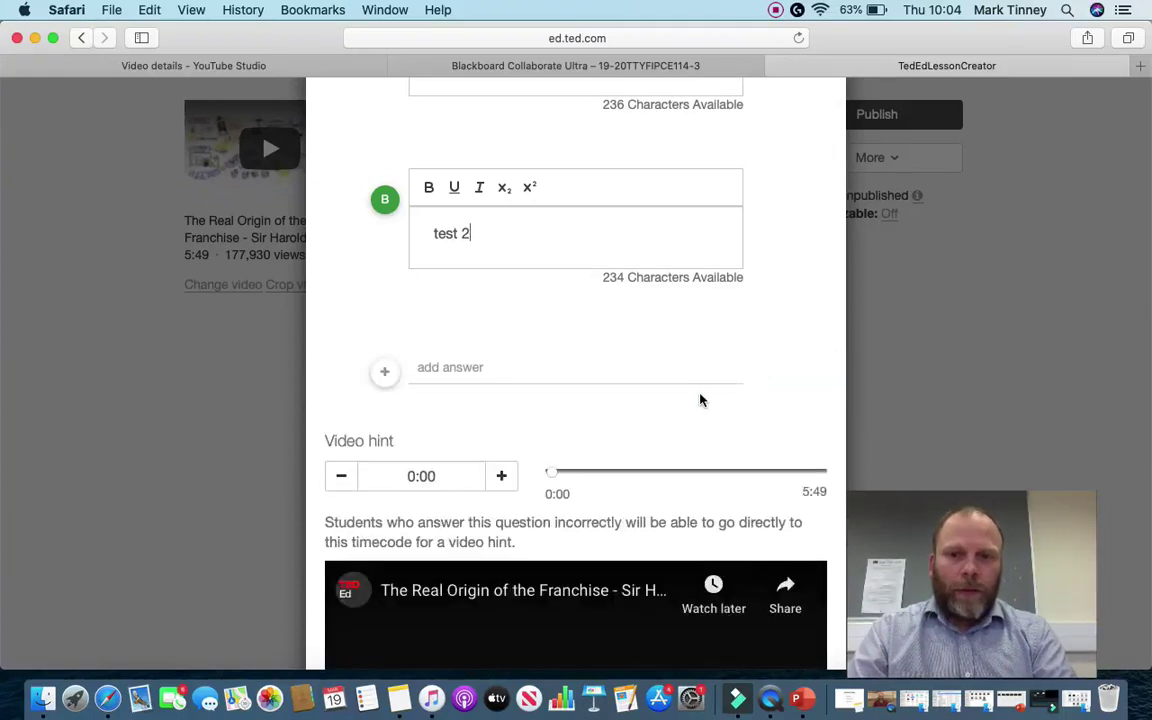
Set the question's video hint timecode to 1:30 and save the question.
scroll(700, 400, down, 5)
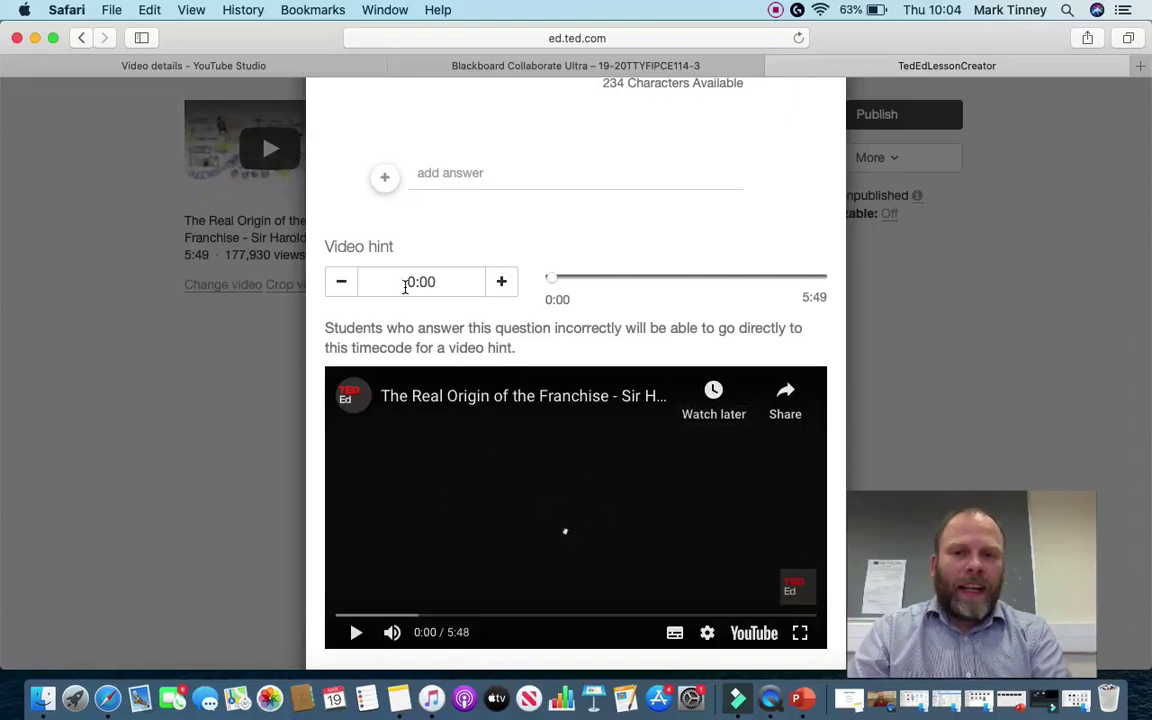
click(442, 279)
click(416, 280)
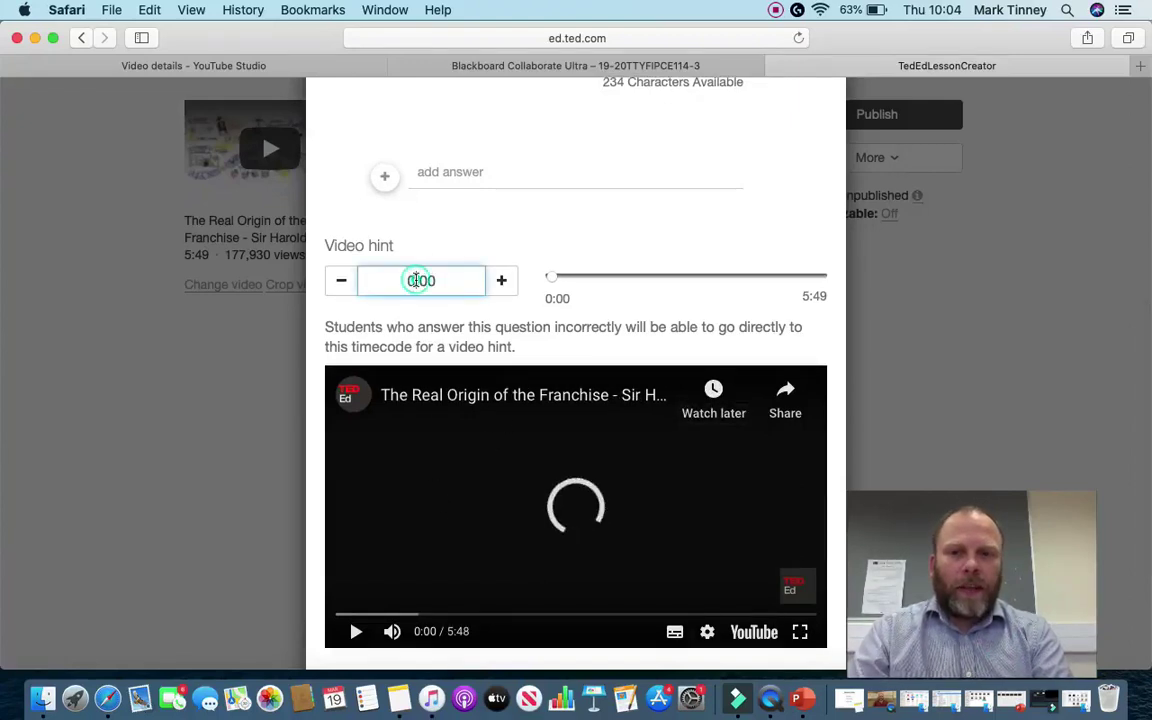
key(BackSpace)
text(1)
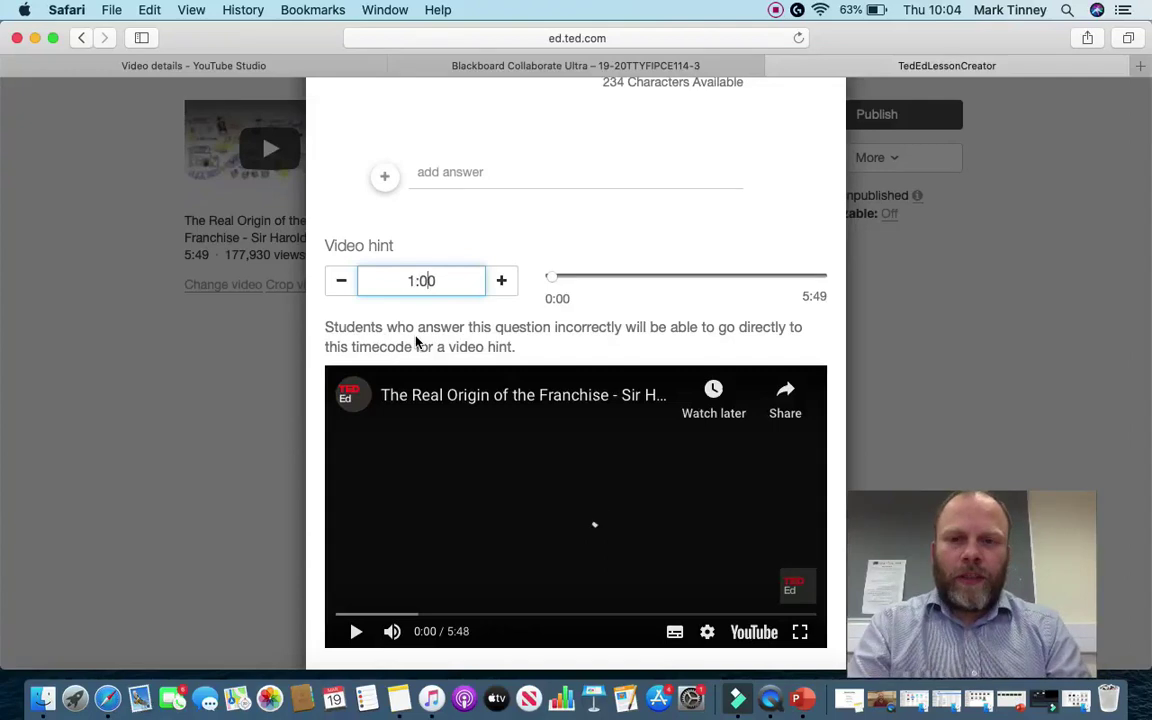
key(BackSpace)
text(3)
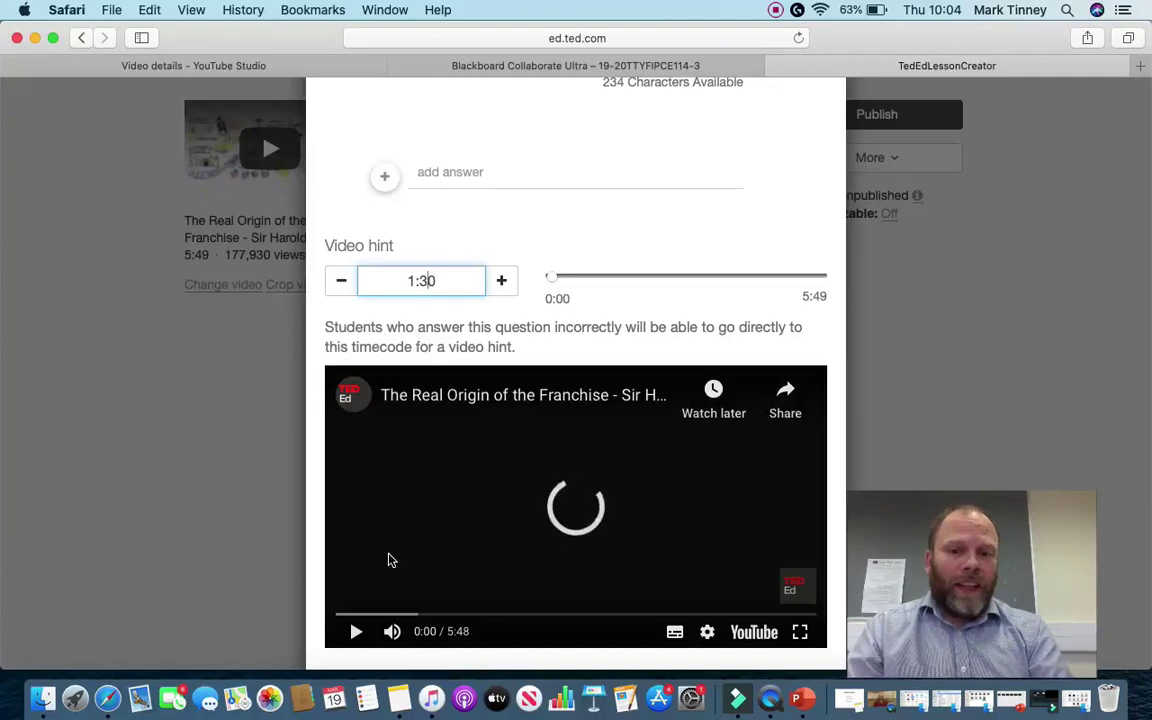
scroll(390, 560, down, 5)
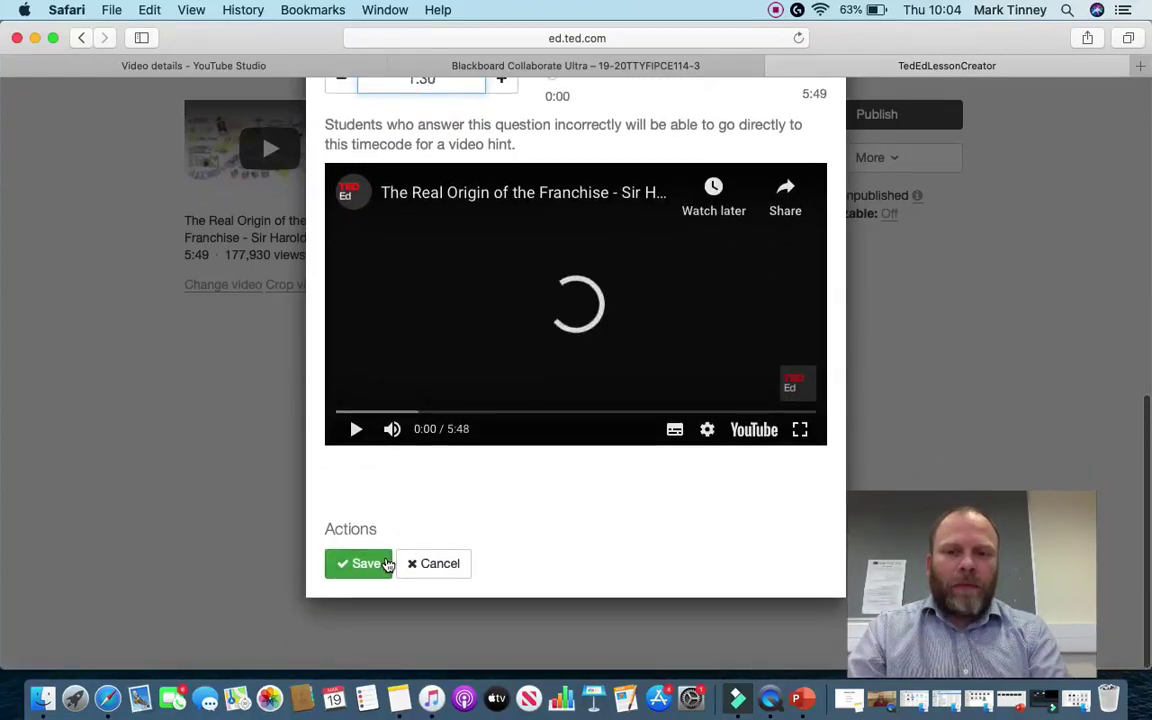
click(388, 563)
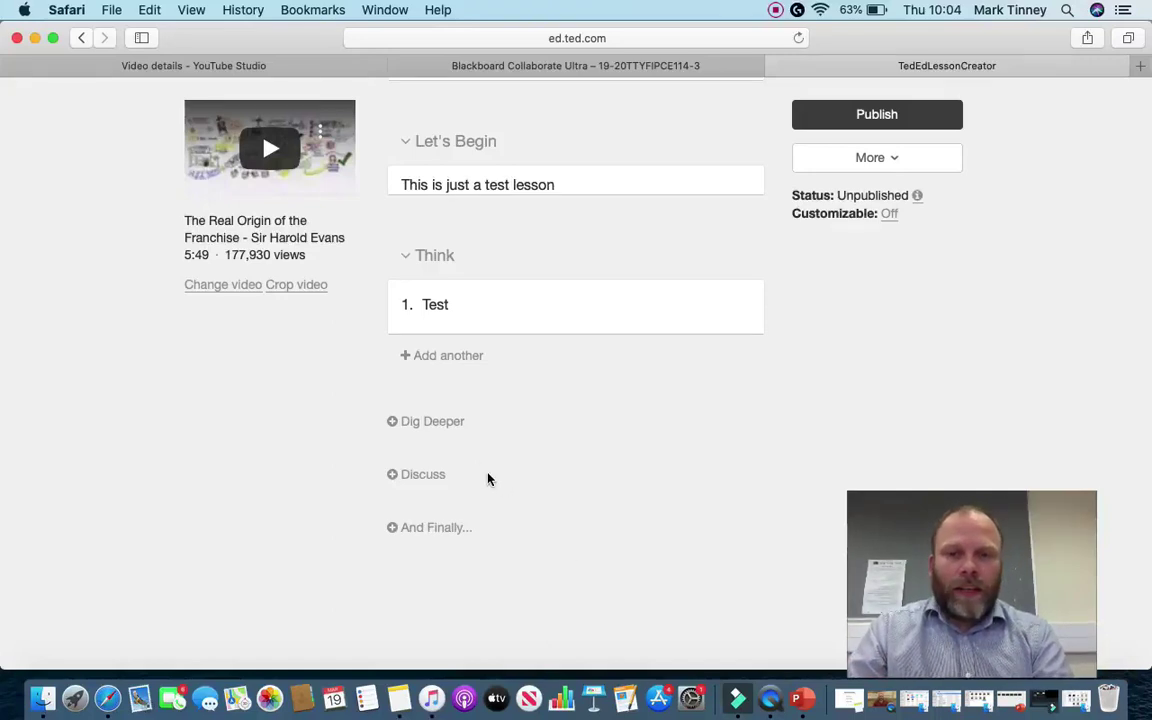
Add the supplemental info "Here is the extension work." to the Dig Deeper section and save it.
click(446, 425)
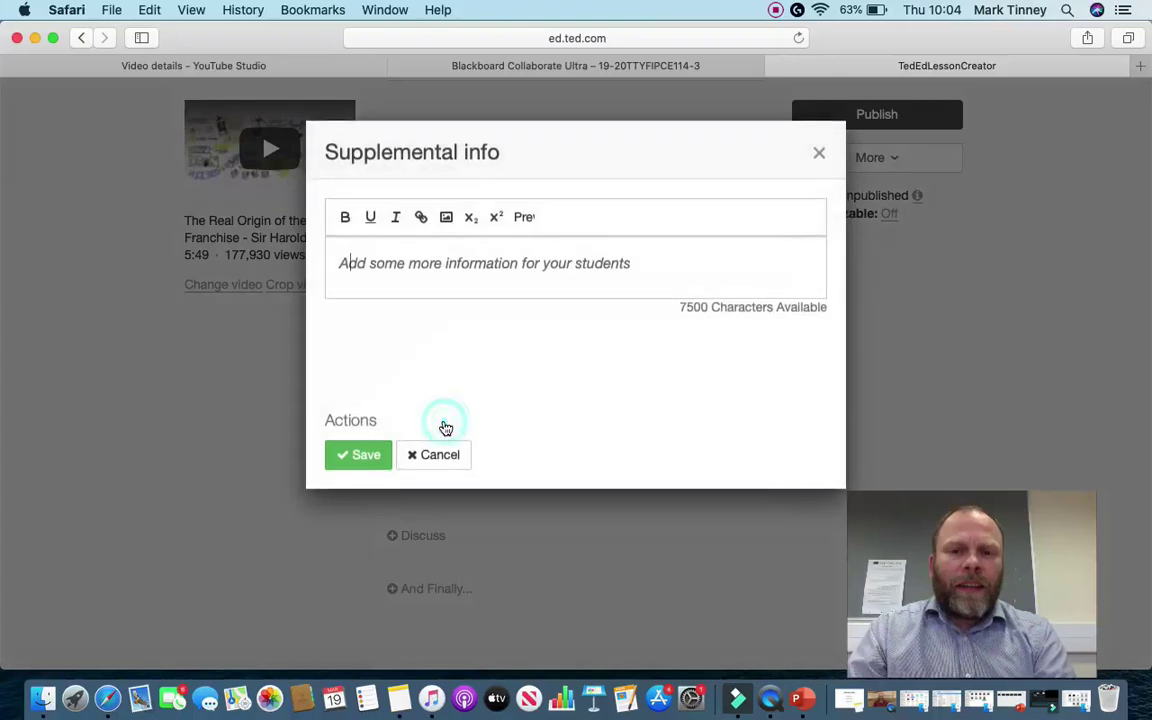
click(426, 262)
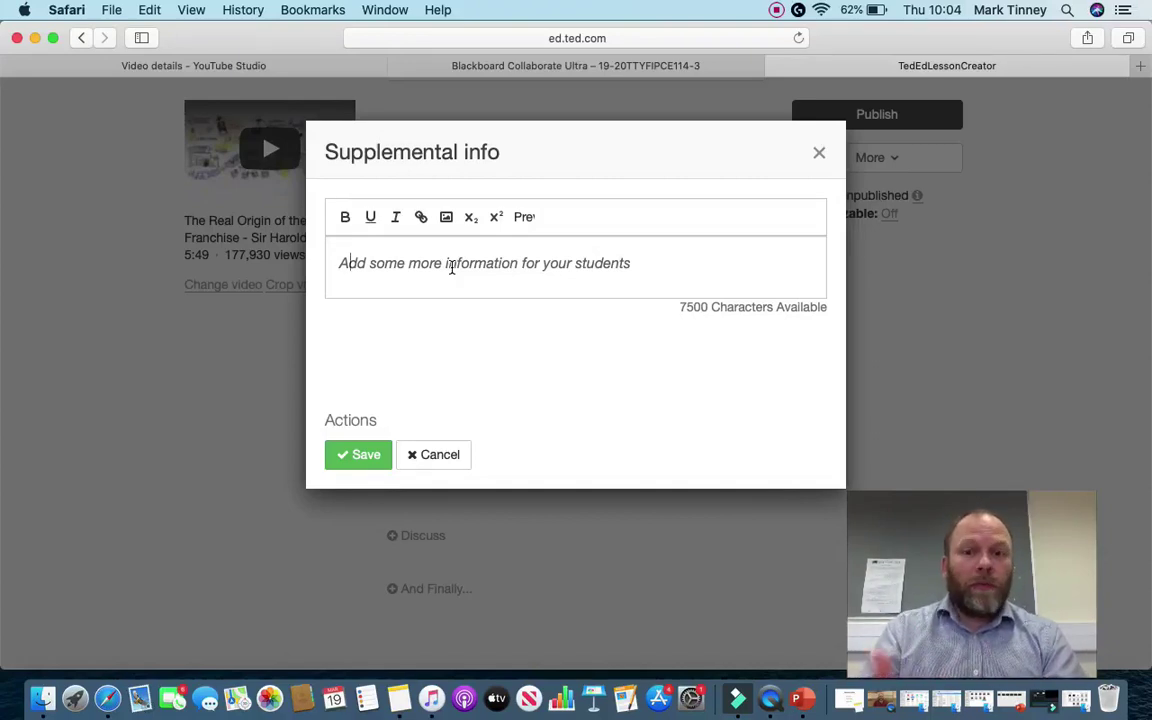
text(H)
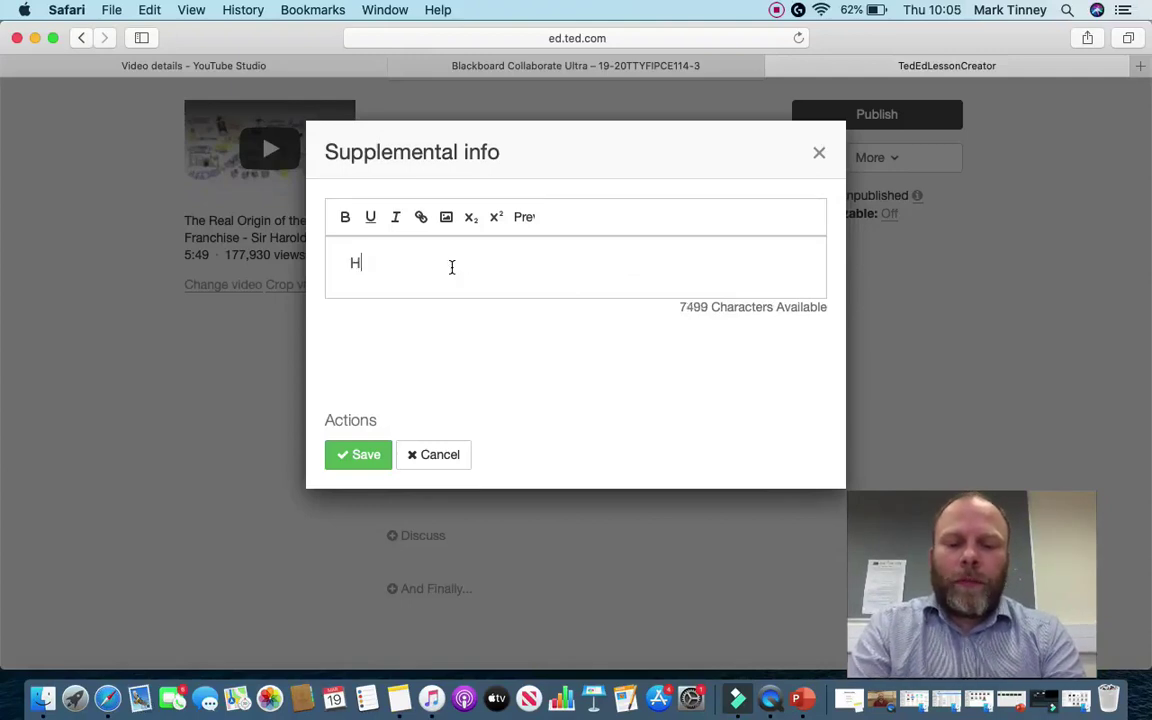
text(ere is the extension wotk)
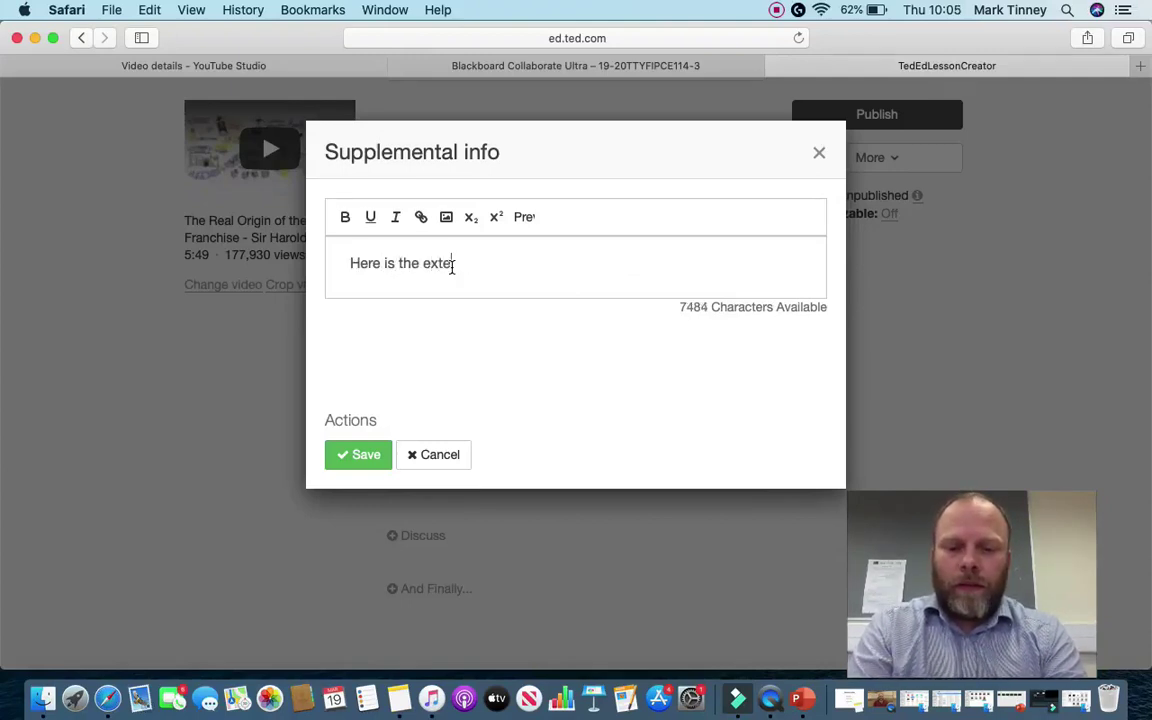
key(BackSpace)
key(BackSpace)
text(rk.)
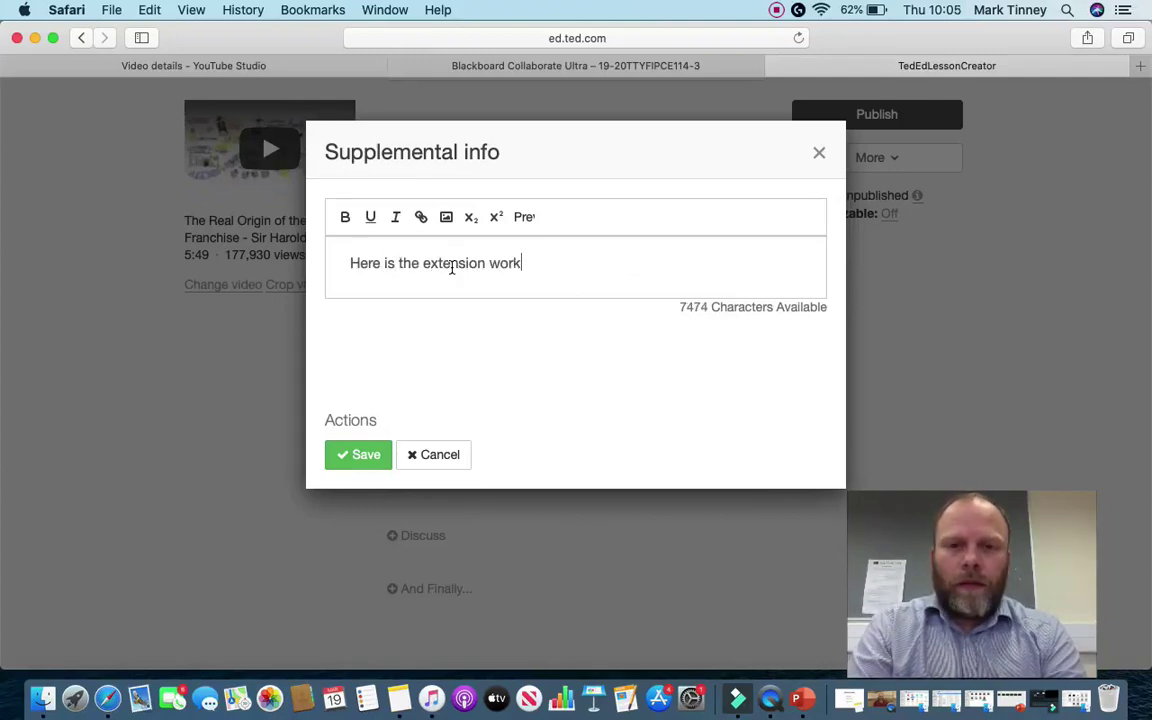
click(375, 463)
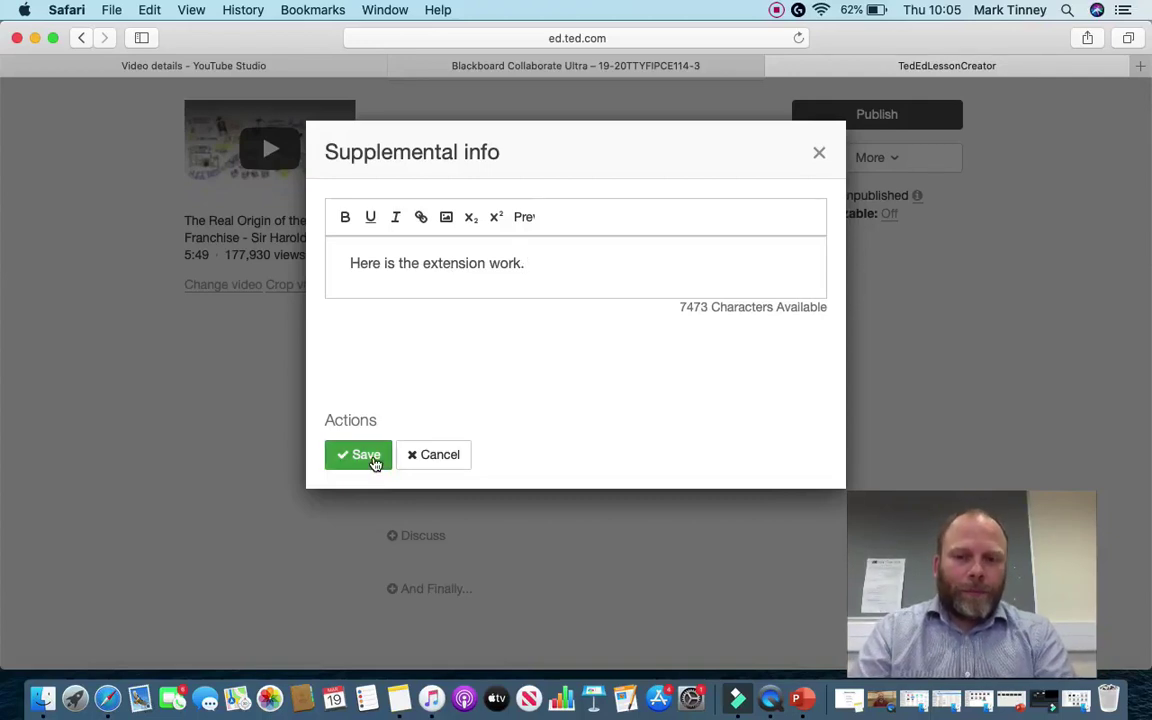
click(375, 463)
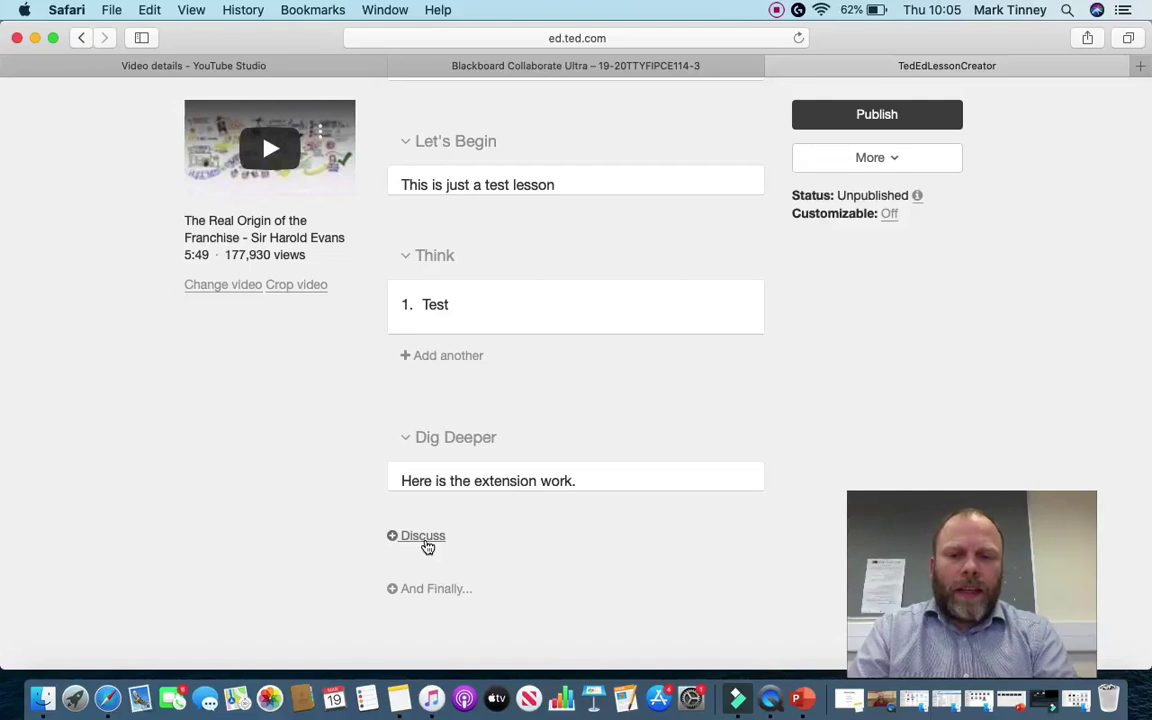
Start a new discussion in the Discuss section with the prompt "What do you think about the idea of the franchise in business?".
click(425, 542)
click(364, 222)
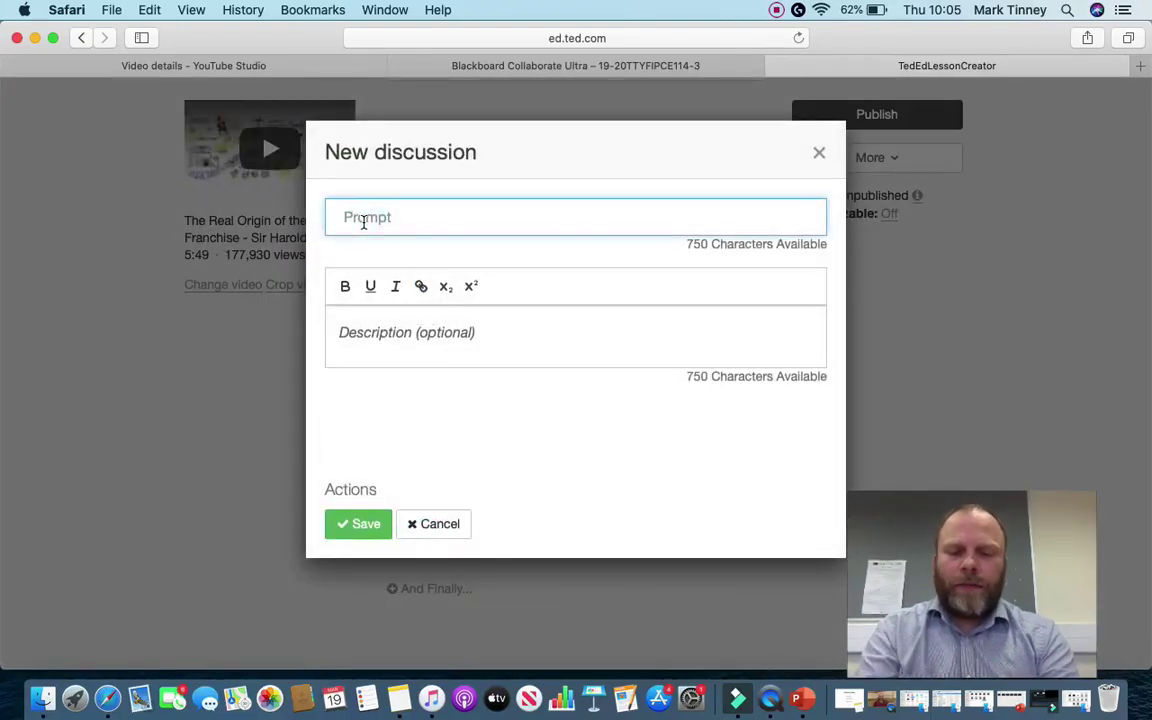
text(What do you )
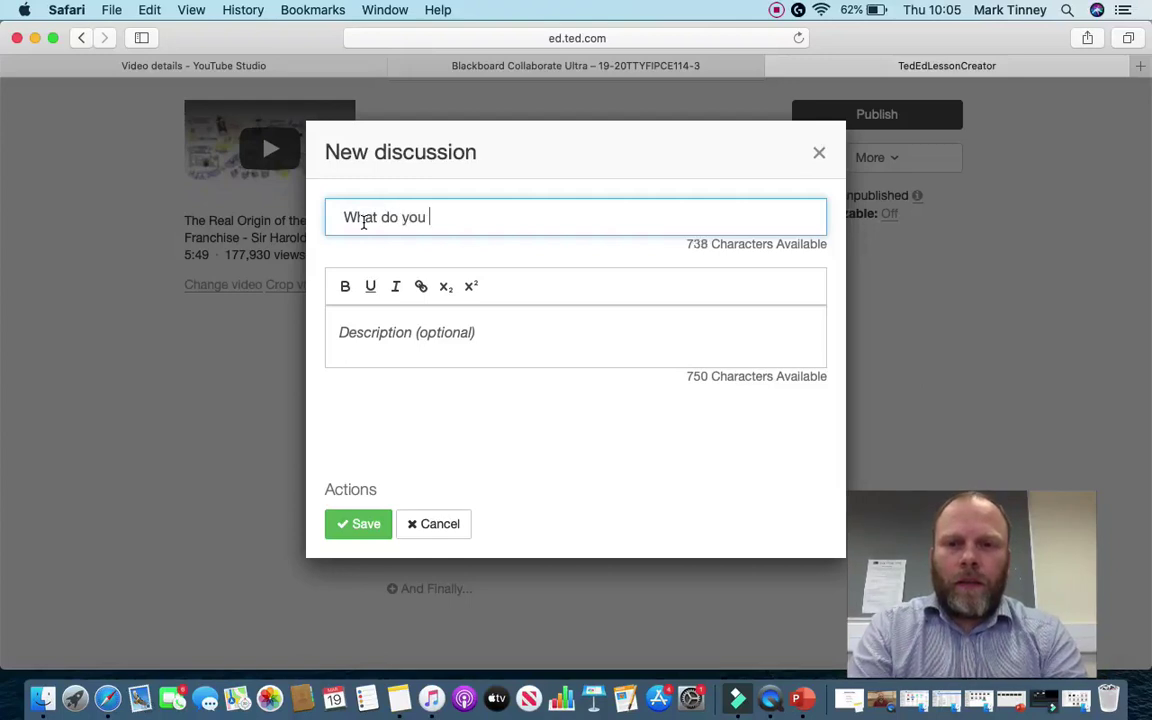
text(think about the)
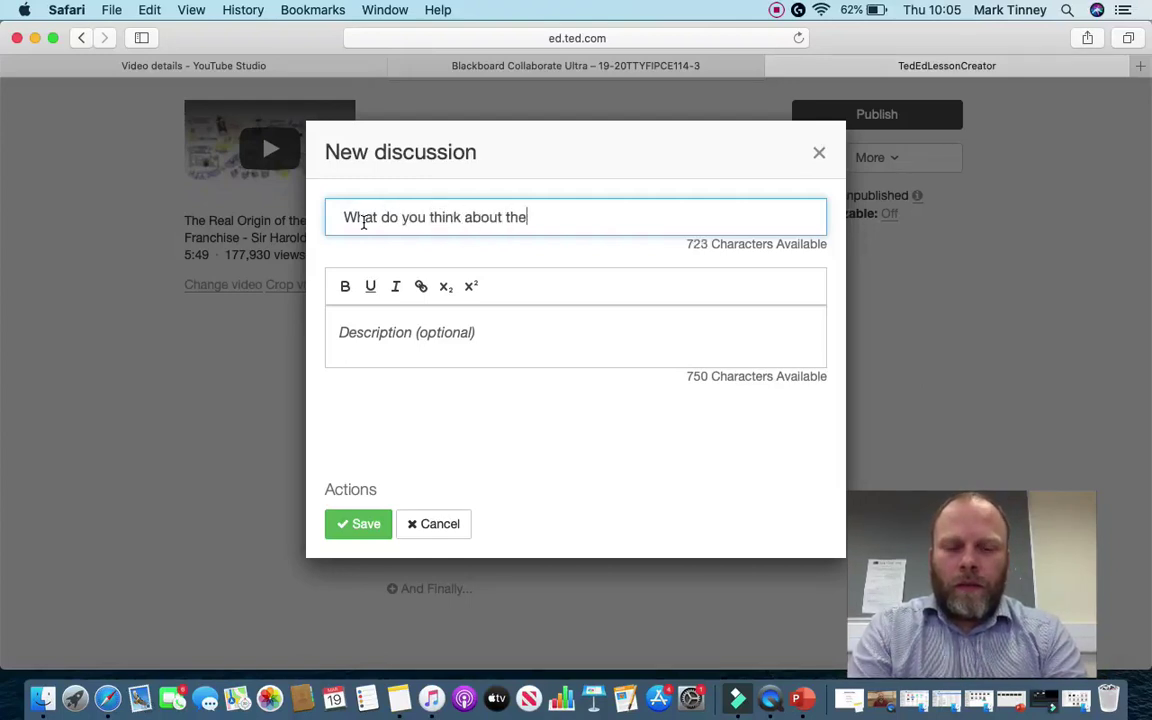
text( idea of the )
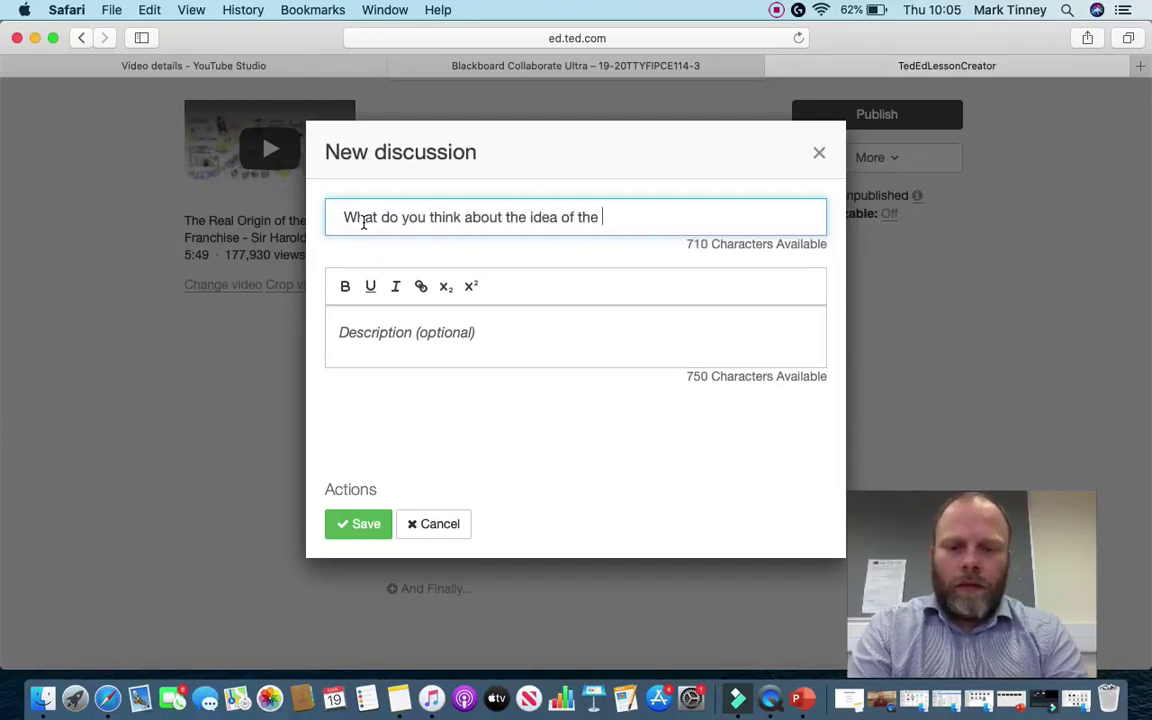
text(franchise in b)
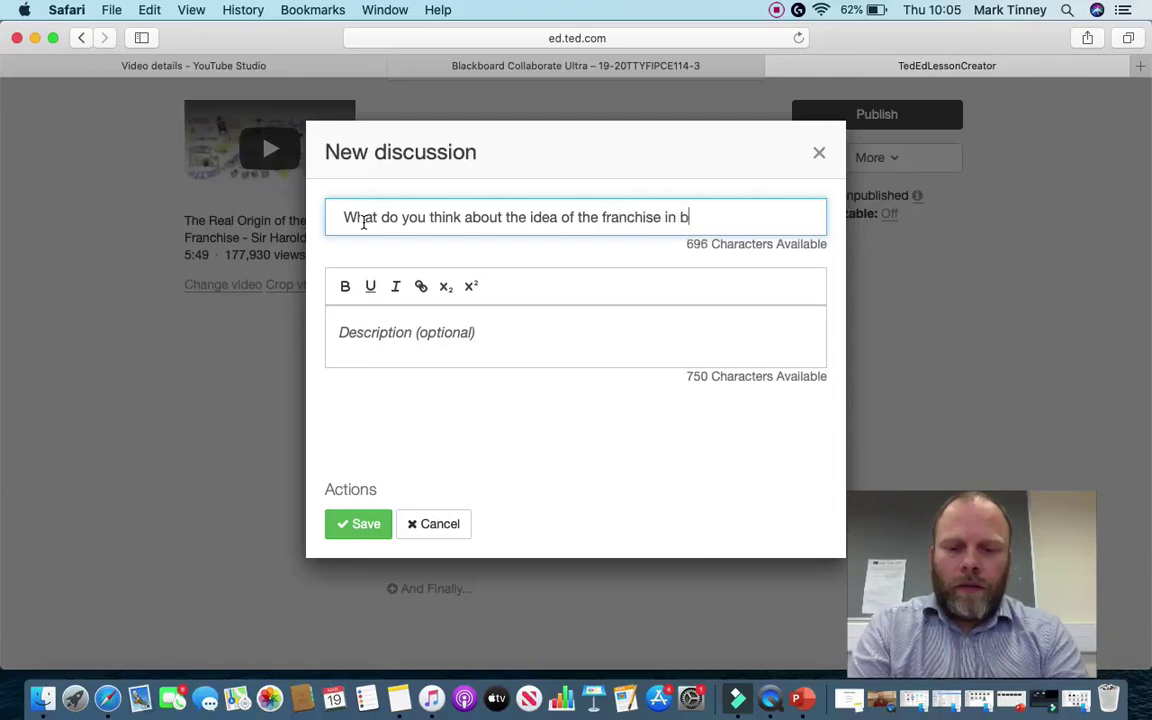
text(usiness.)
key(BackSpace)
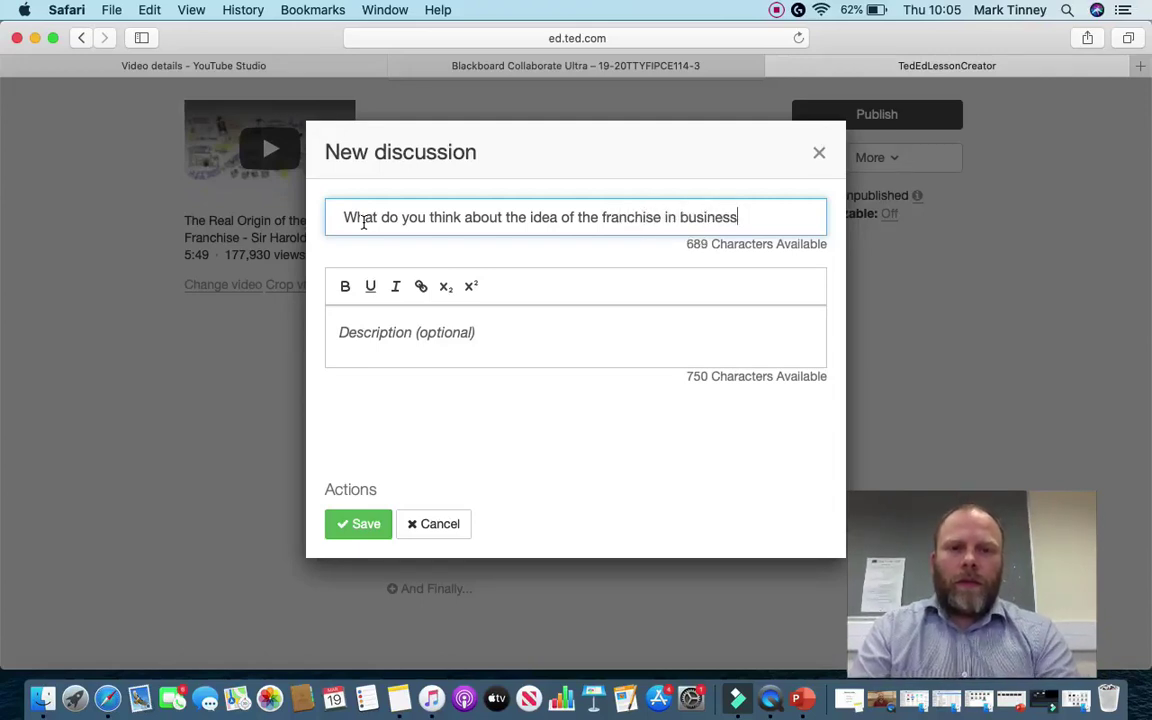
text(?)
Add the description "What are two good things and one bad." to the new discussion and save it.
click(423, 346)
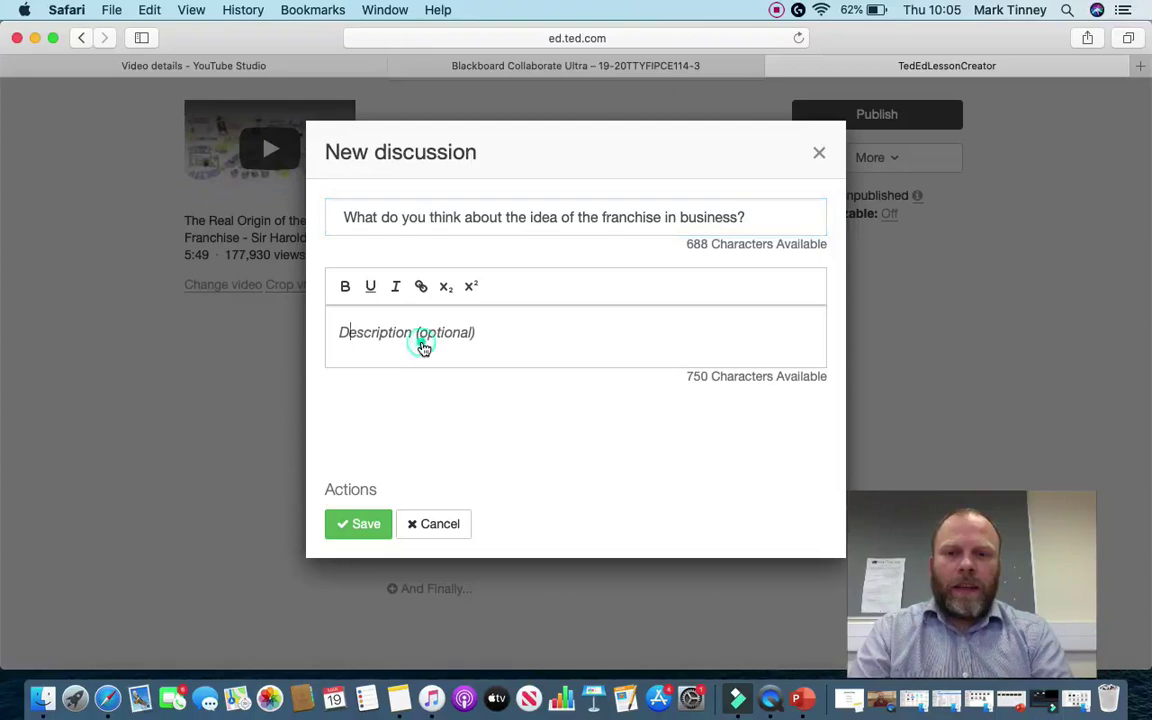
text(What )
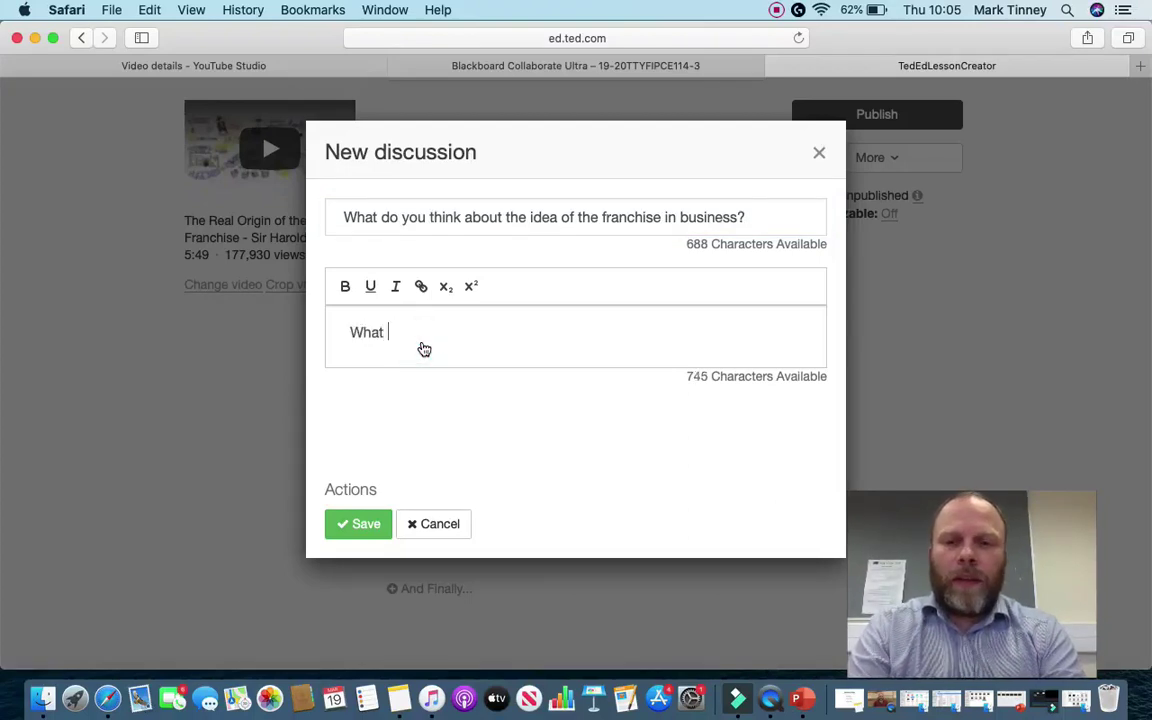
text(are two good things and one bad.)
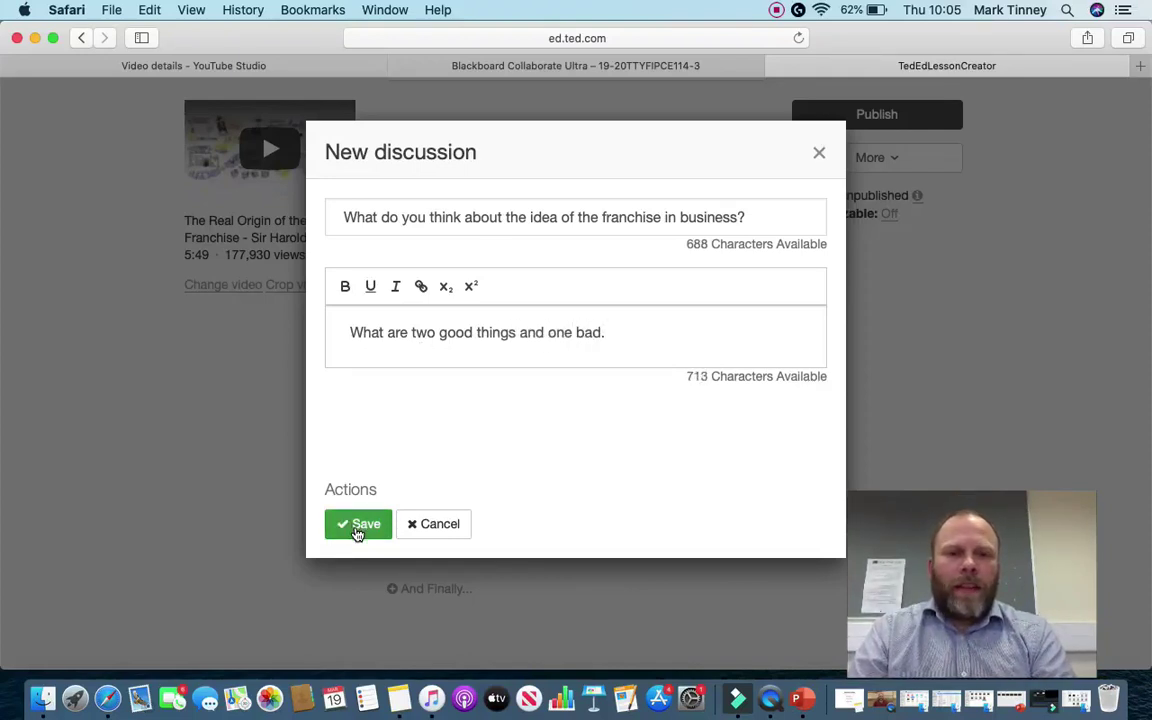
click(358, 526)
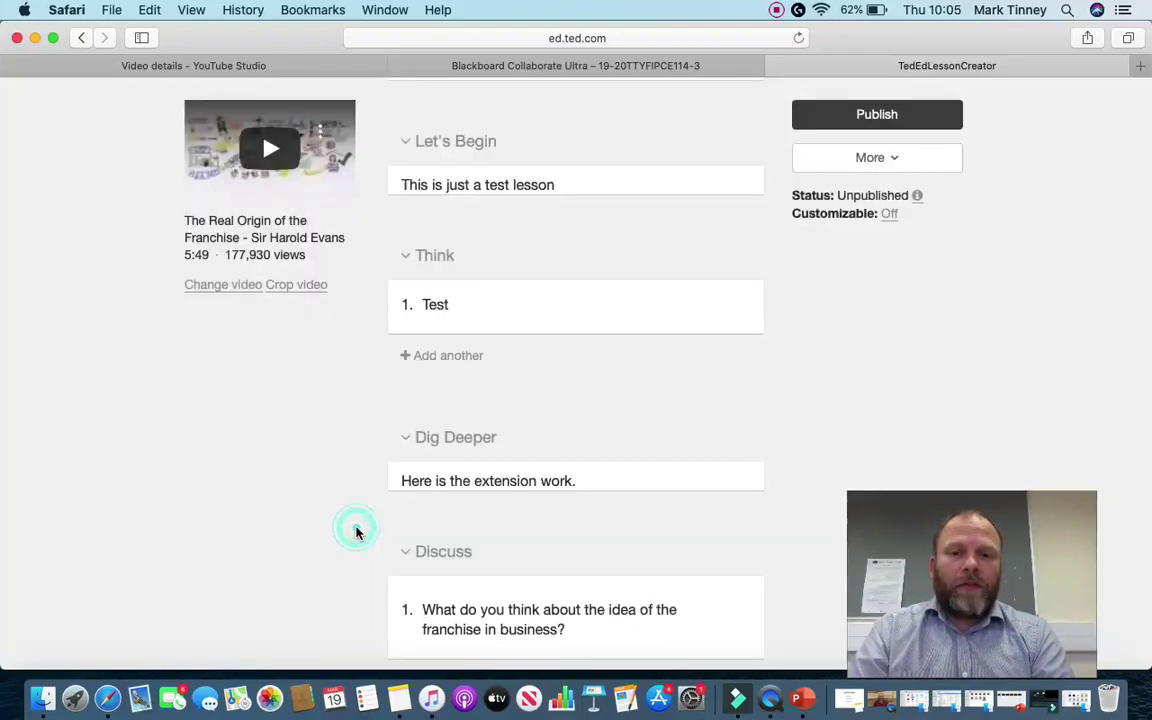
Add the closing thoughts "For next week do this and we can look at the next steps." to the And Finally section and save them.
scroll(351, 580, down, 3)
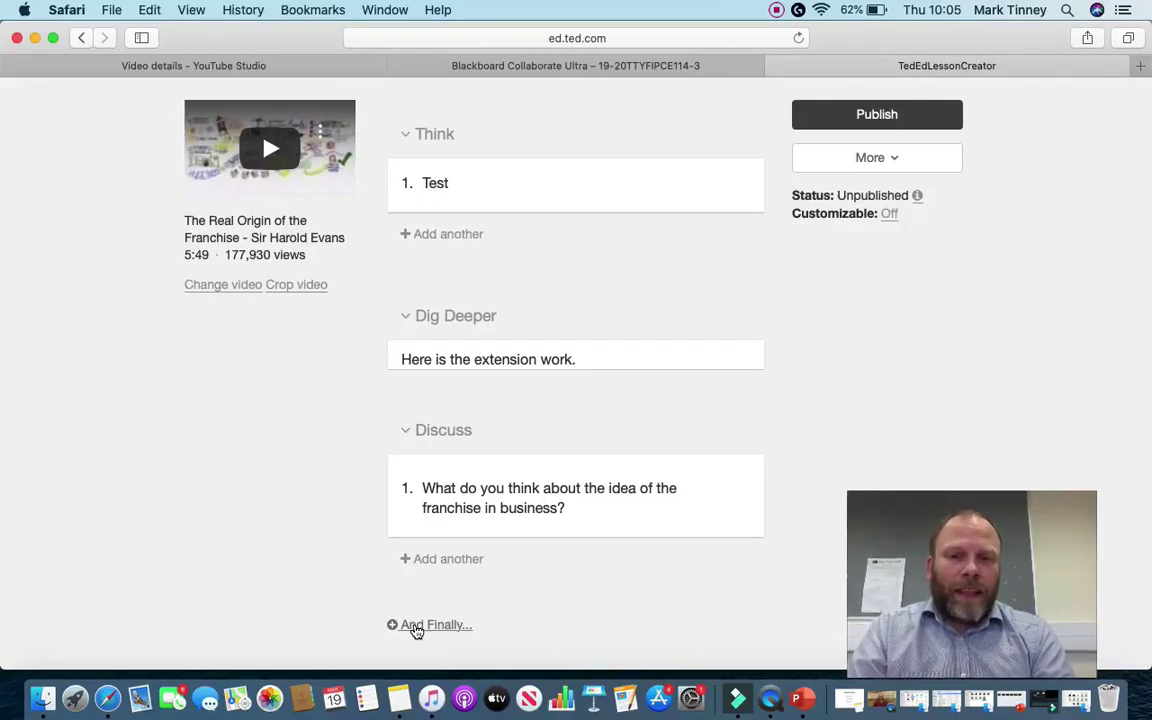
click(416, 626)
click(486, 287)
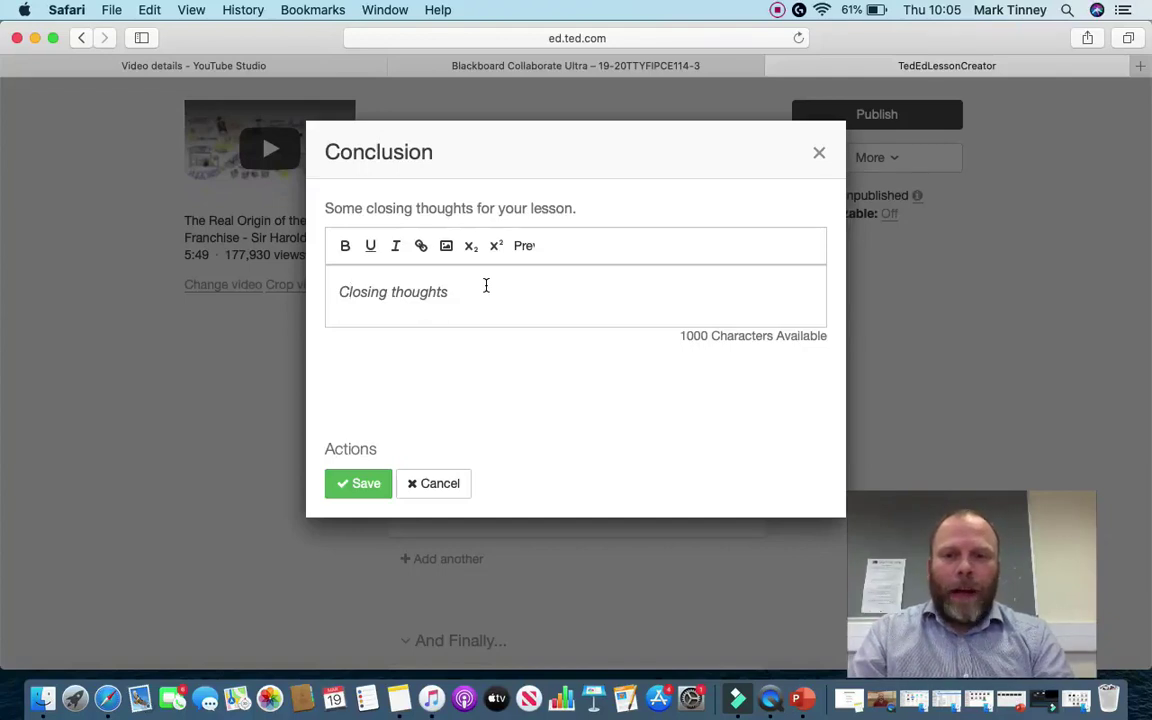
text(F)
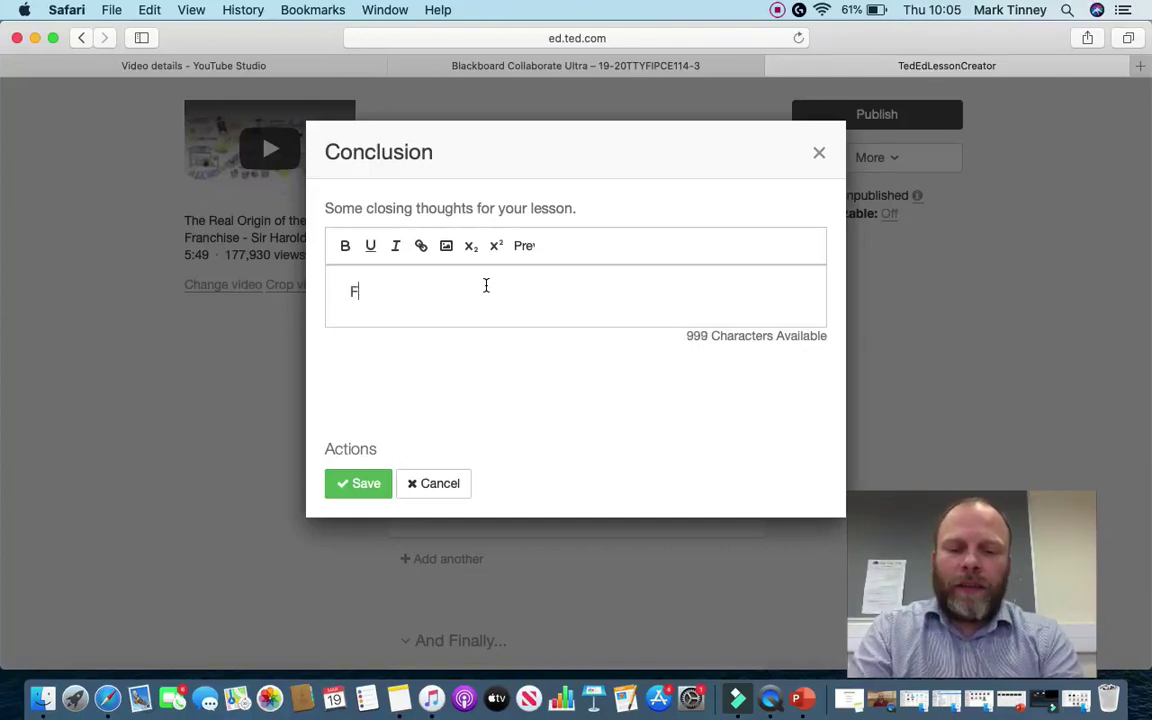
text(or next )
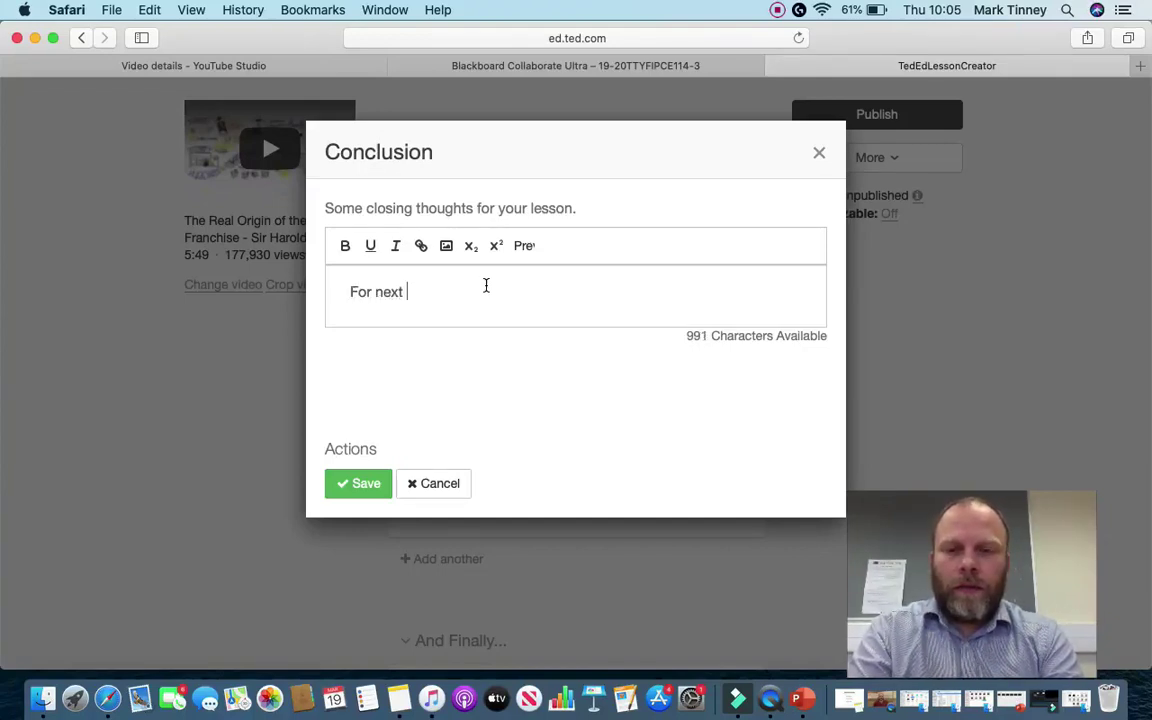
text(week do this )
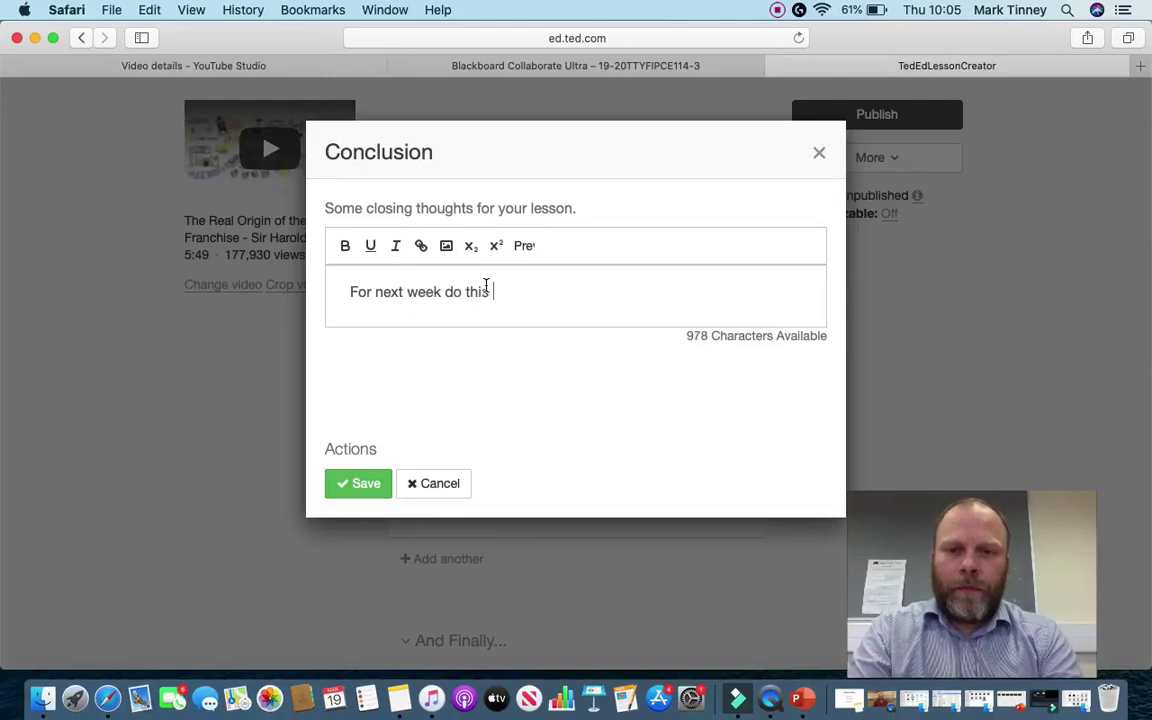
text(and we can look)
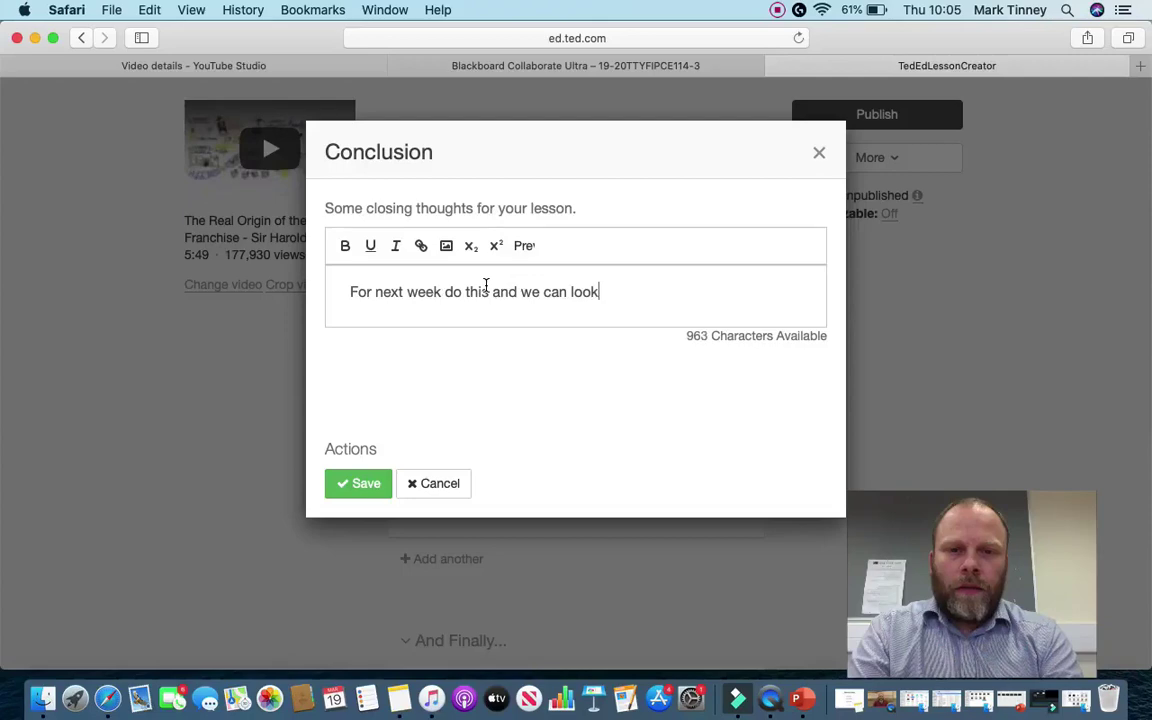
text( at the next steps.)
click(366, 484)
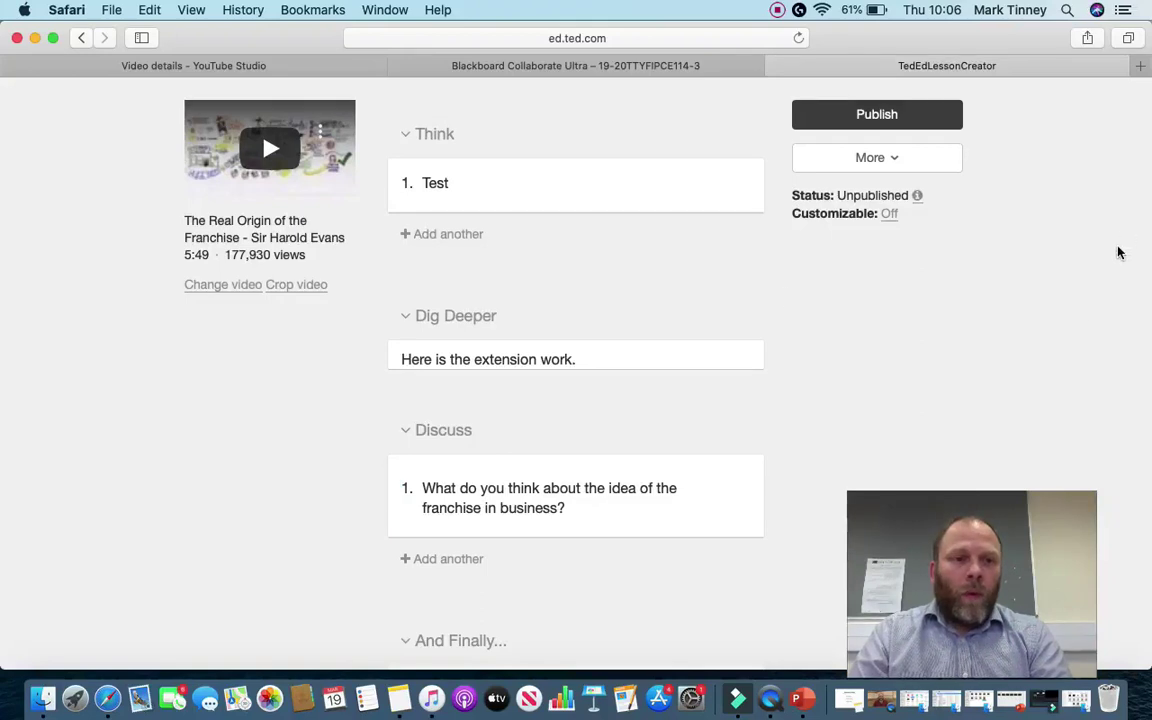
Publish the lesson with students required to use TED-Ed accounts, and open its sharing options.
scroll(1052, 355, down, 3)
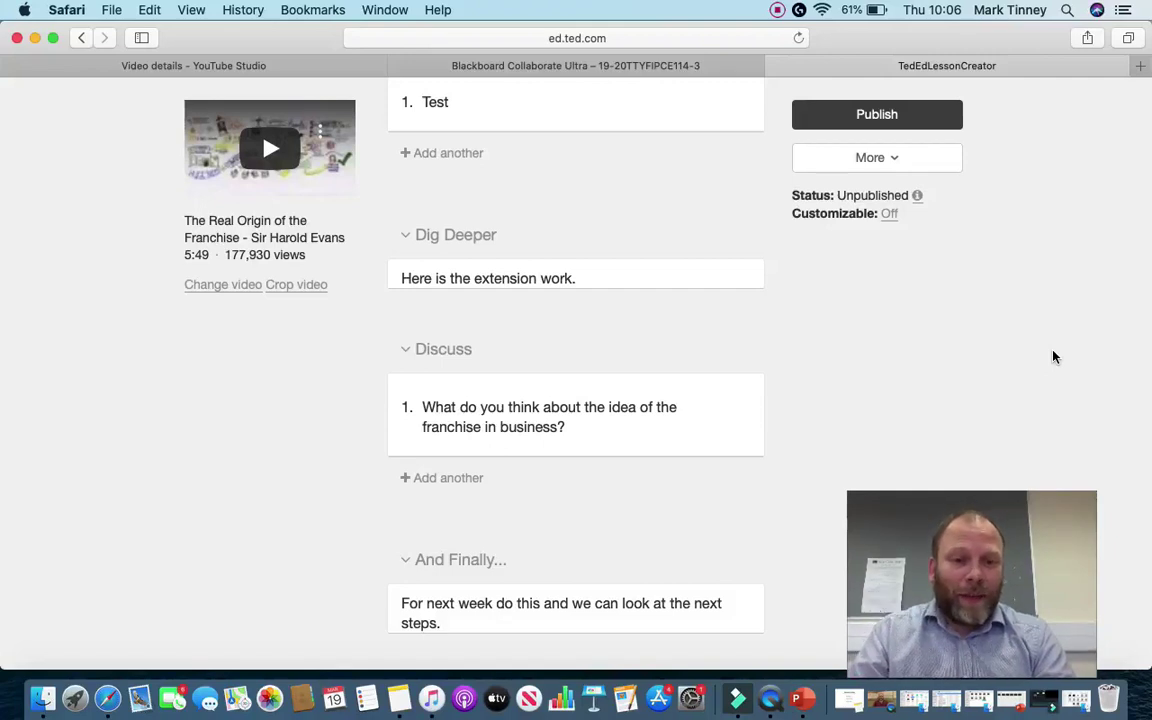
click(880, 114)
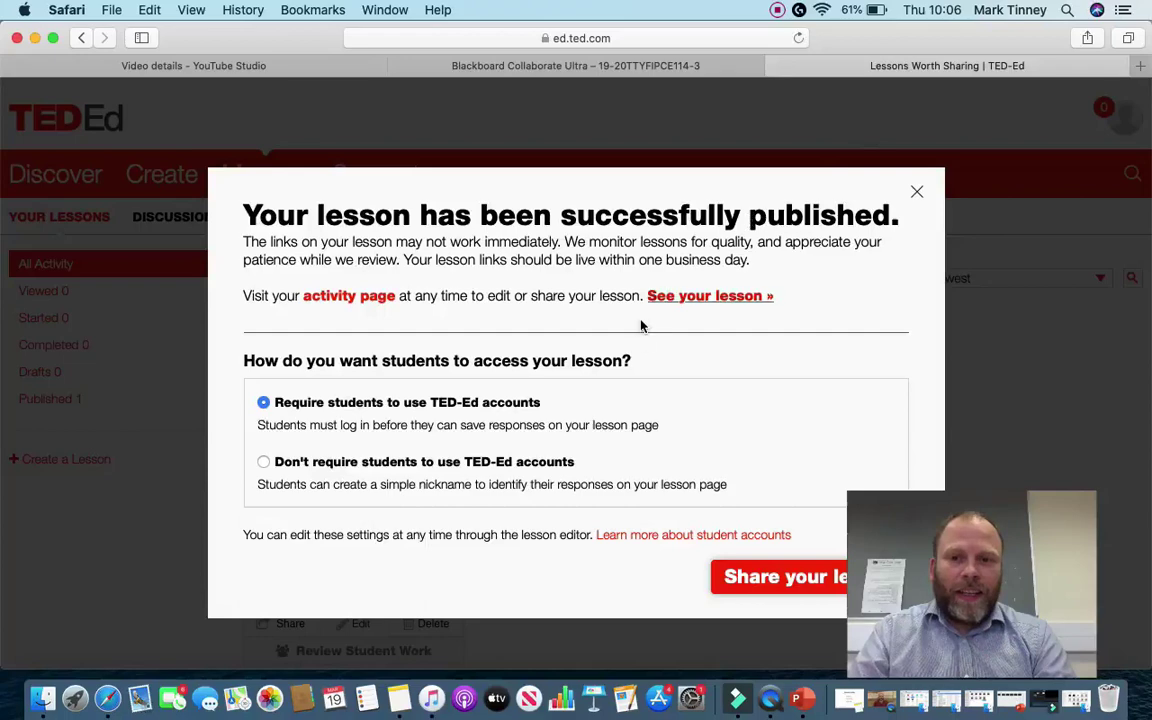
scroll(306, 416, left, 3)
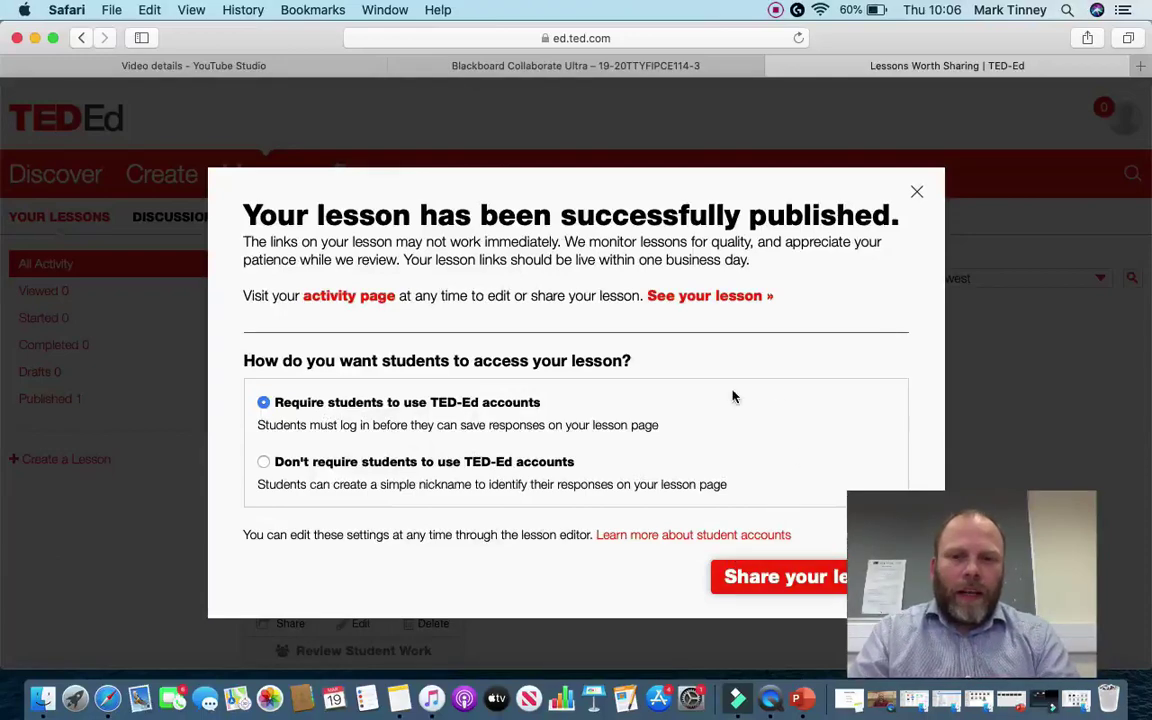
click(779, 579)
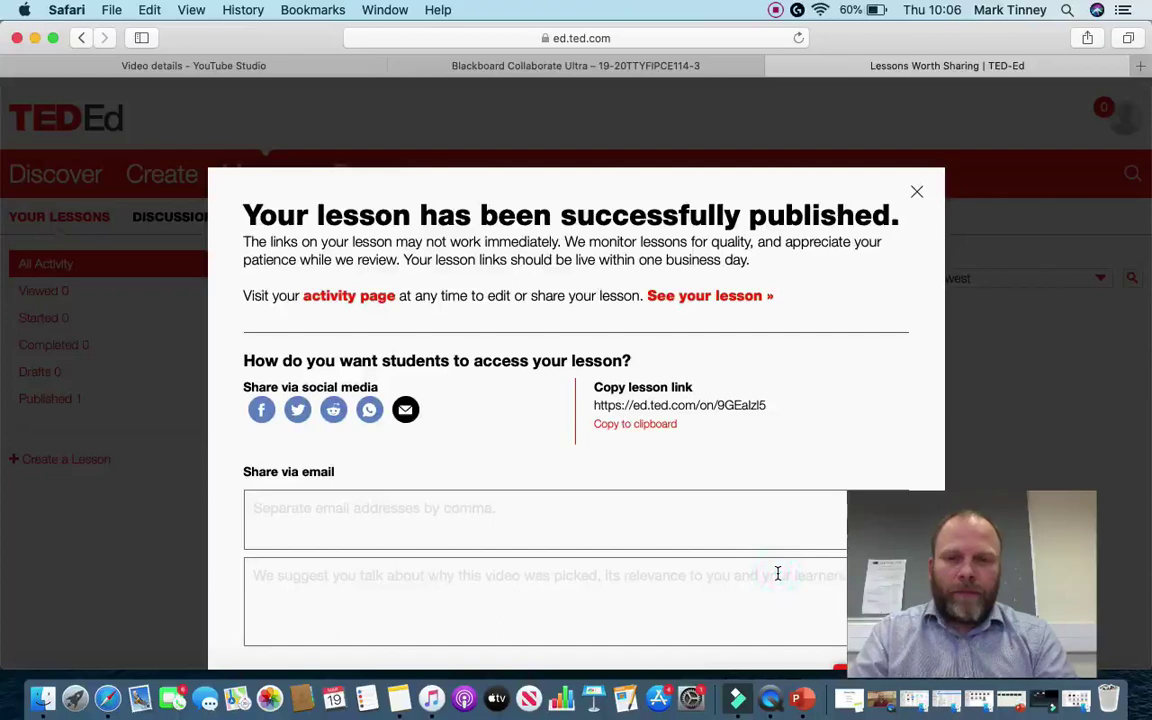
scroll(777, 573, down, 2)
click(606, 451)
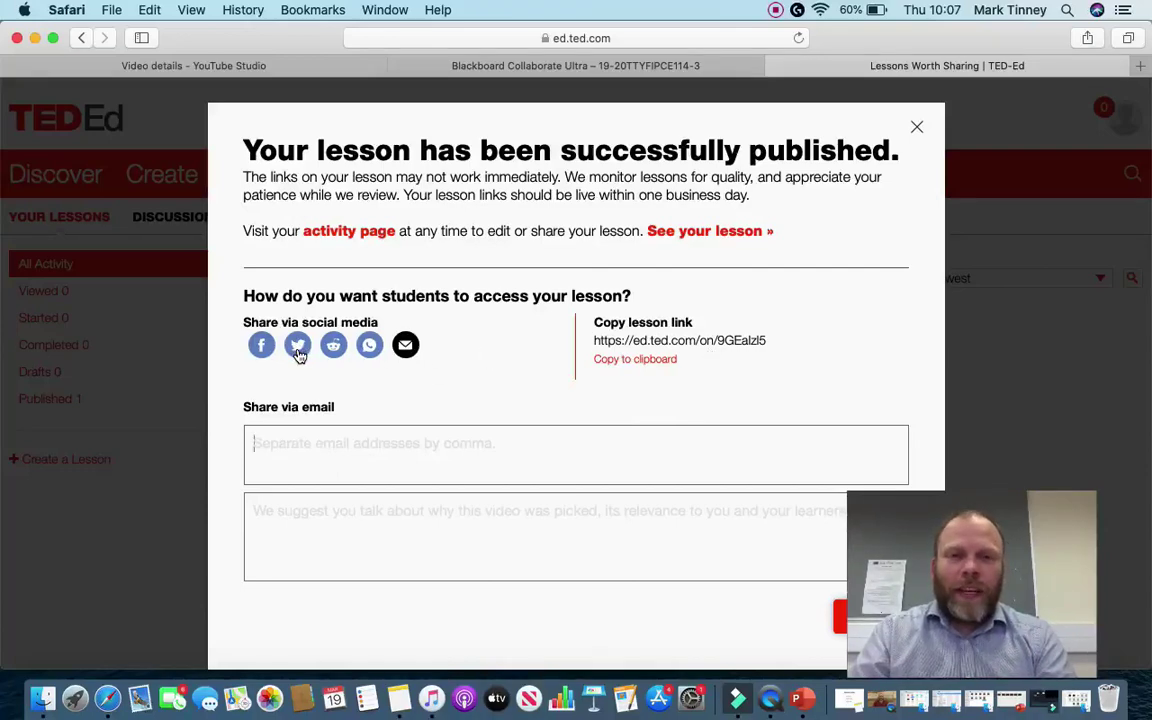
Open the published lesson page and look over its introduction, video and list of sections.
mouse_move(902, 518)
drag(920, 525, 955, 522)
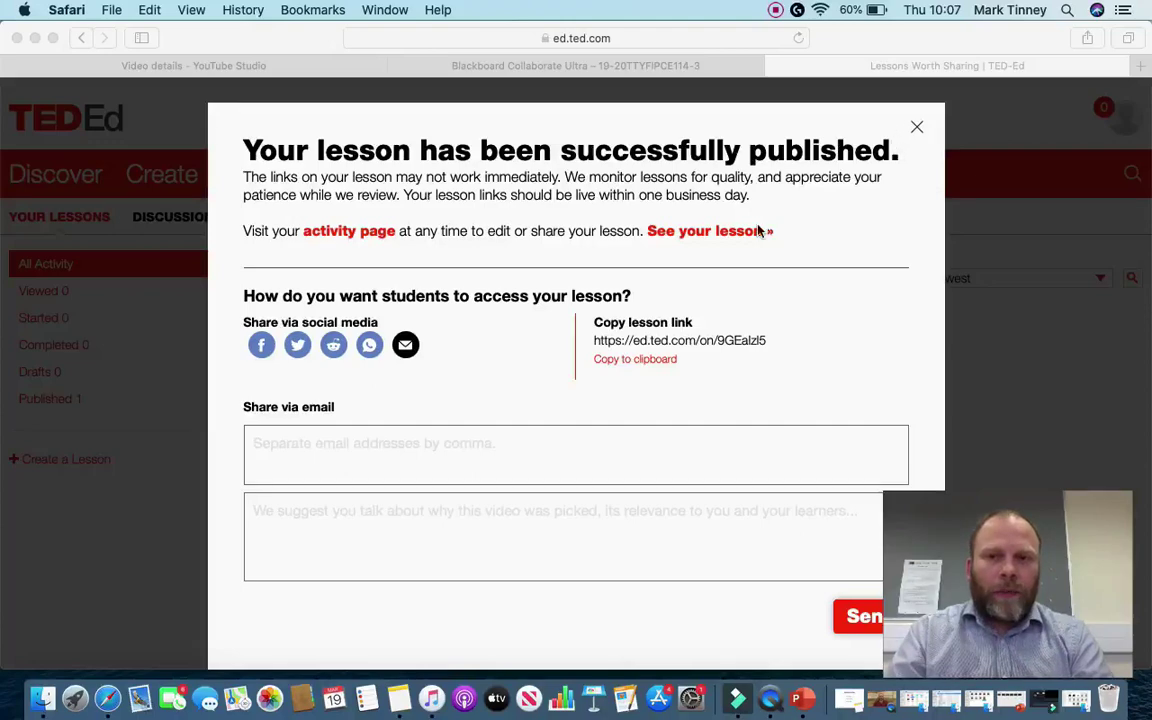
click(727, 237)
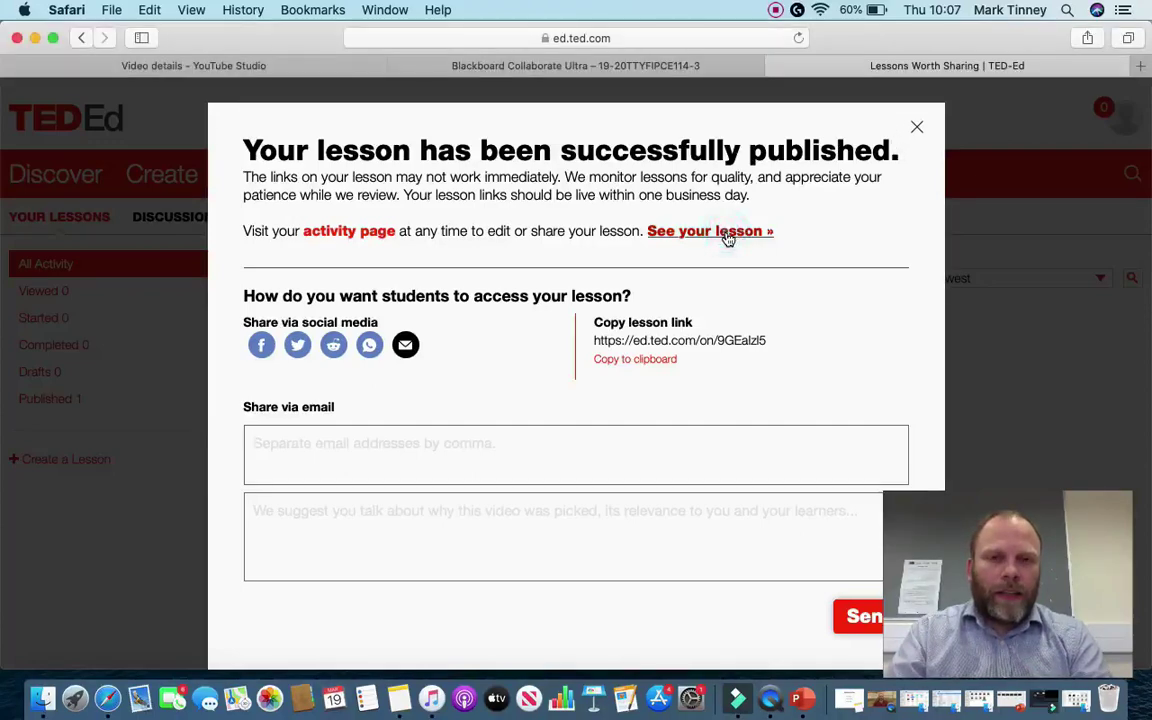
click(727, 237)
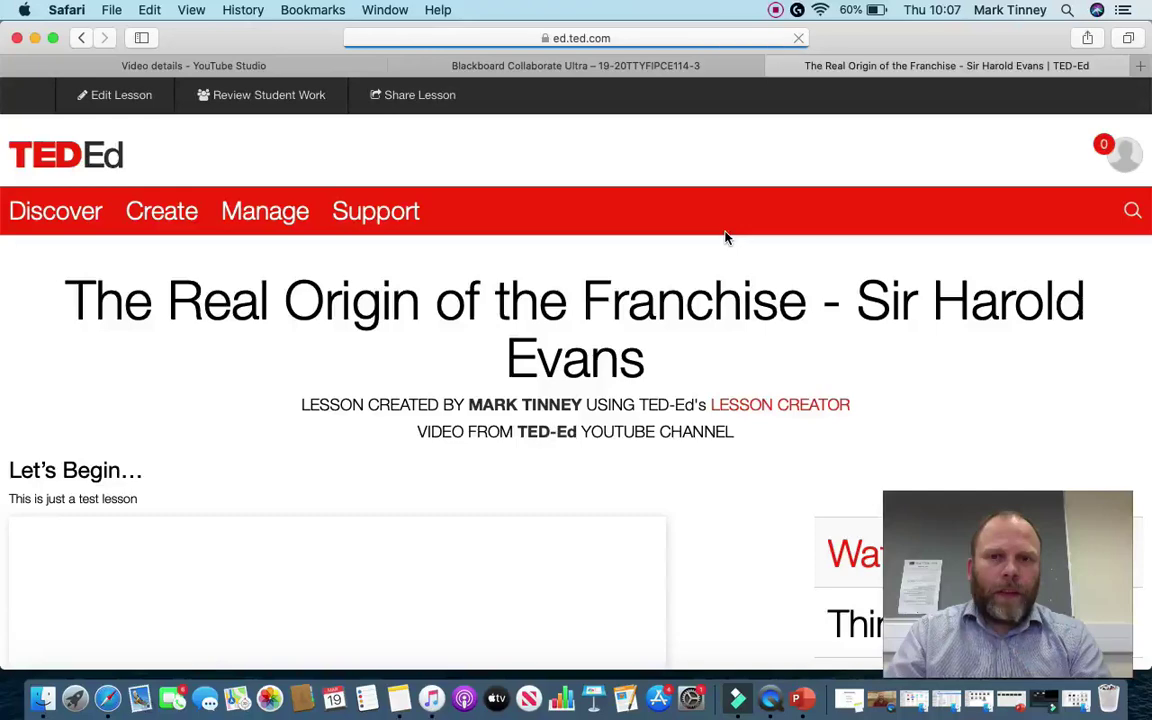
scroll(660, 310, down, 8)
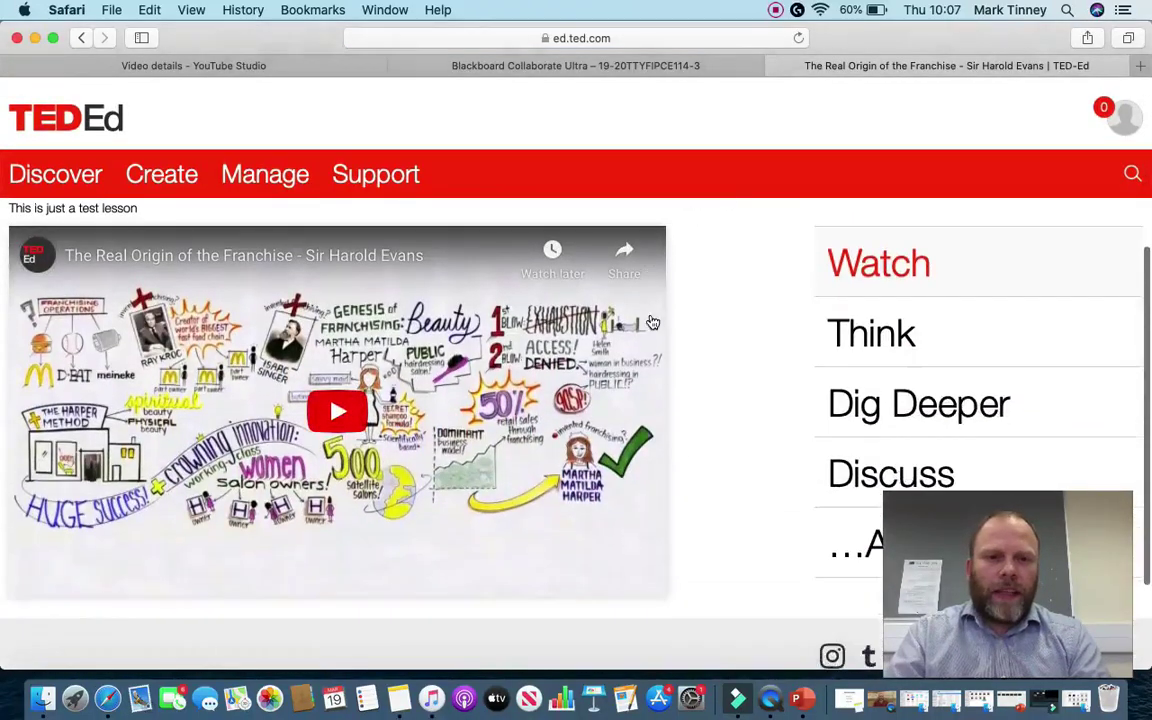
scroll(651, 322, up, 5)
scroll(651, 322, down, 2)
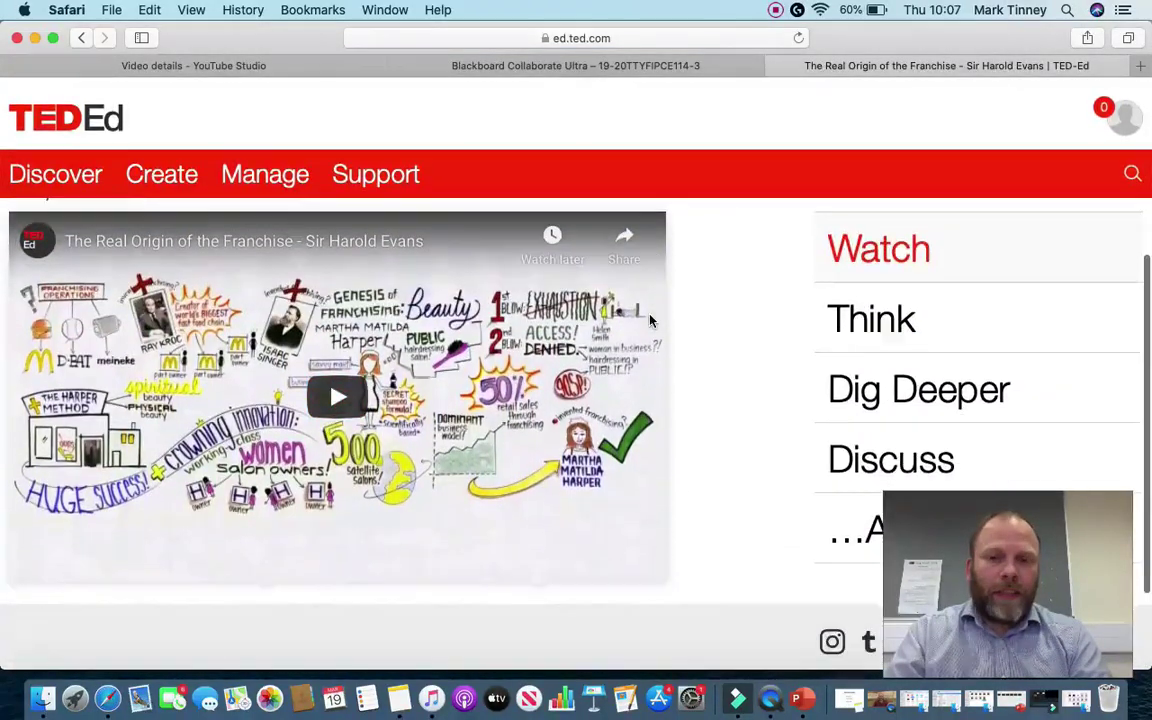
scroll(651, 322, left, 5)
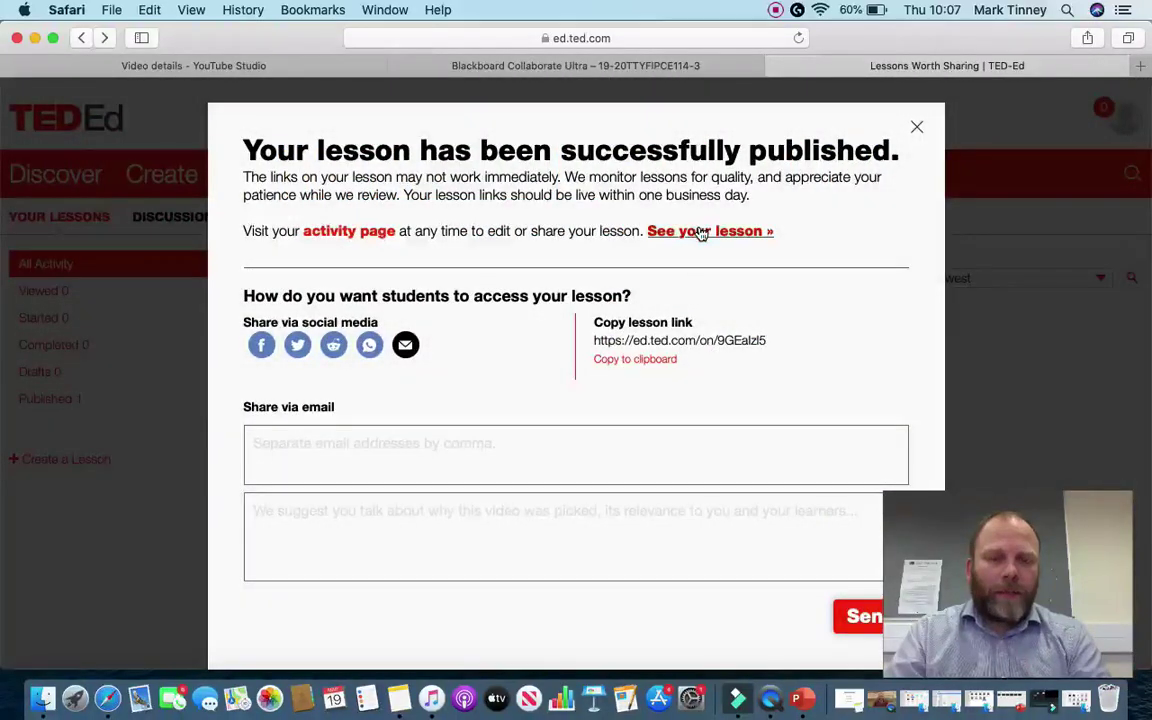
scroll(702, 233, right, 5)
scroll(767, 470, down, 3)
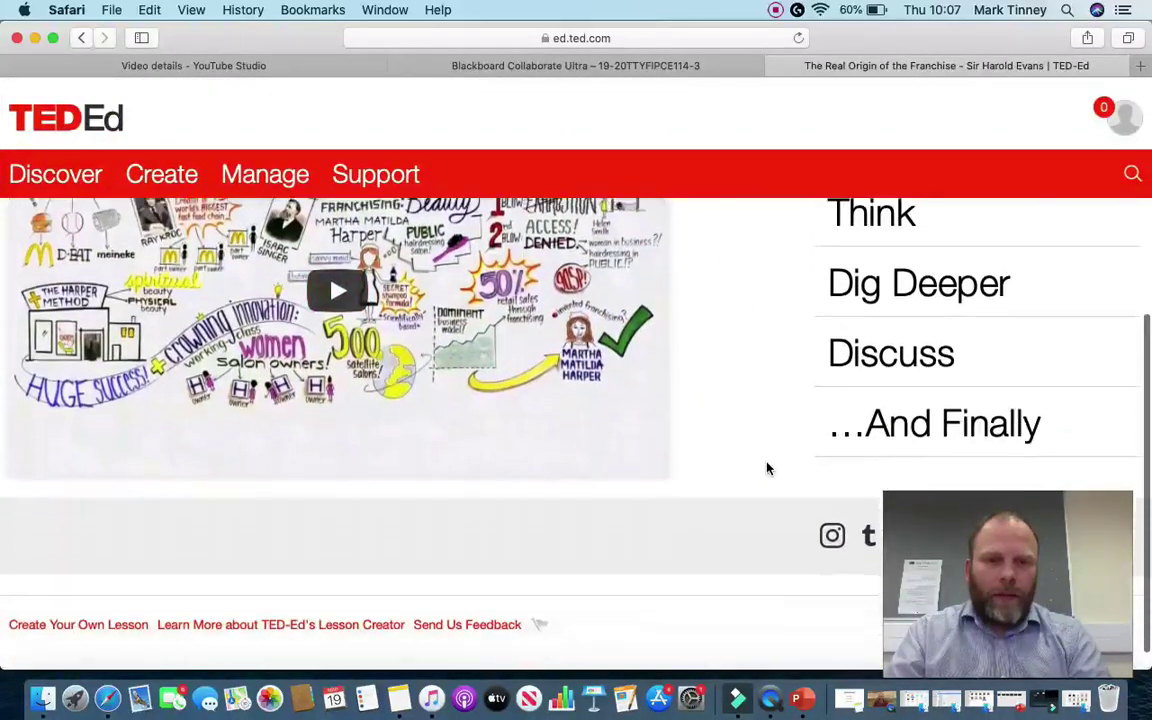
scroll(820, 399, up, 3)
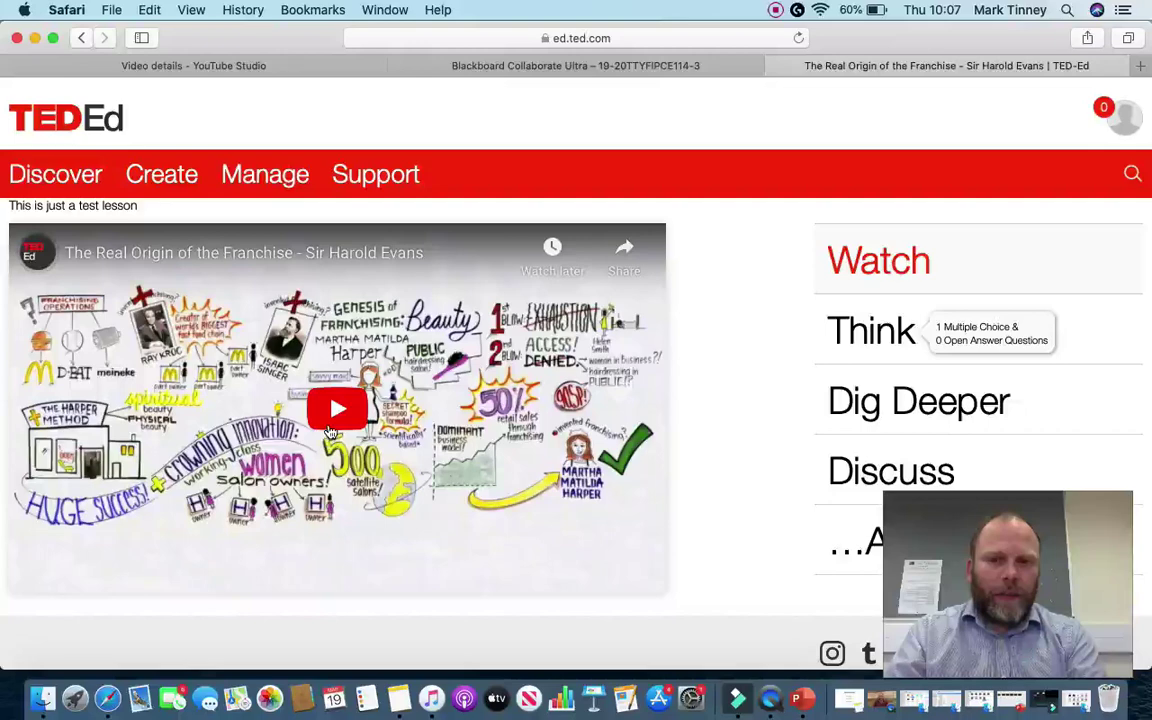
Review the Think, Dig Deeper and Discuss sections of the published lesson.
click(893, 330)
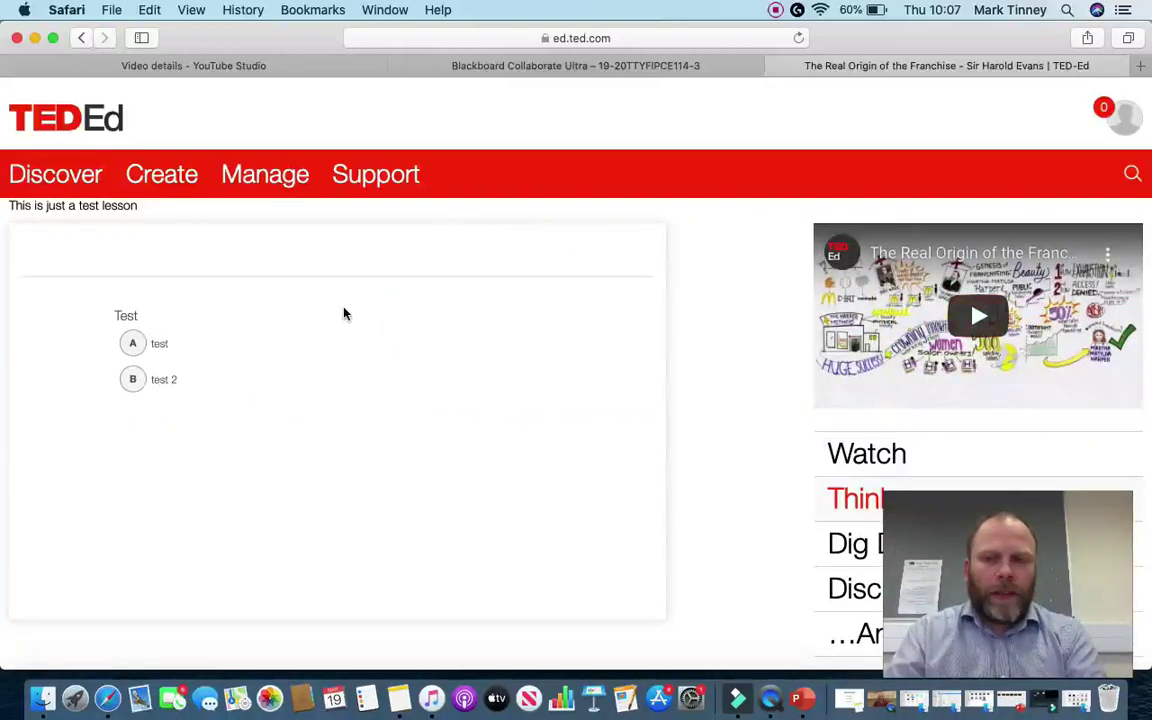
click(861, 560)
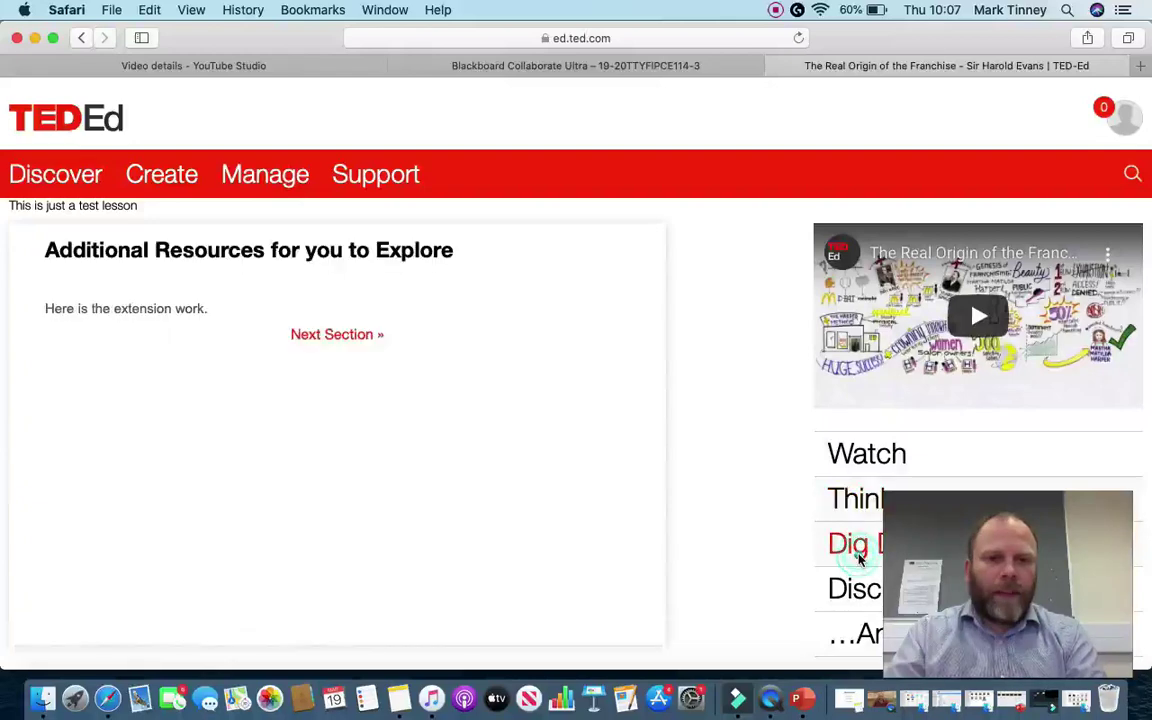
click(857, 590)
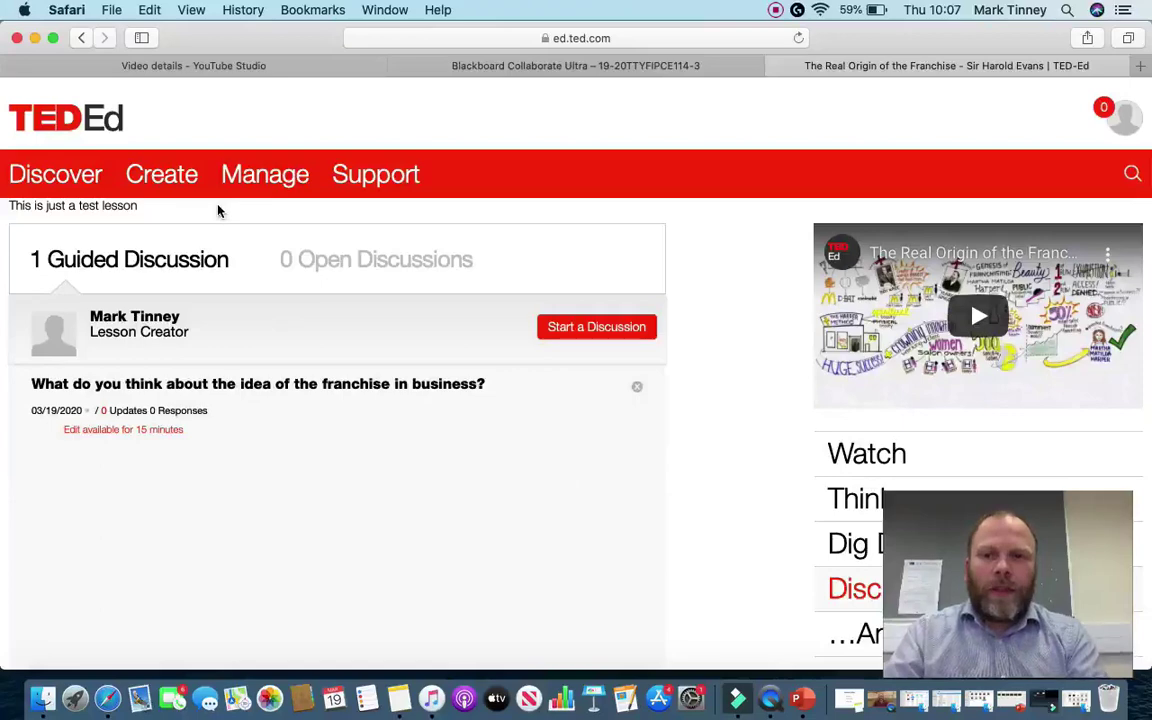
Start another lesson, search for "GSH electrical" videos and browse the results.
mouse_move(159, 175)
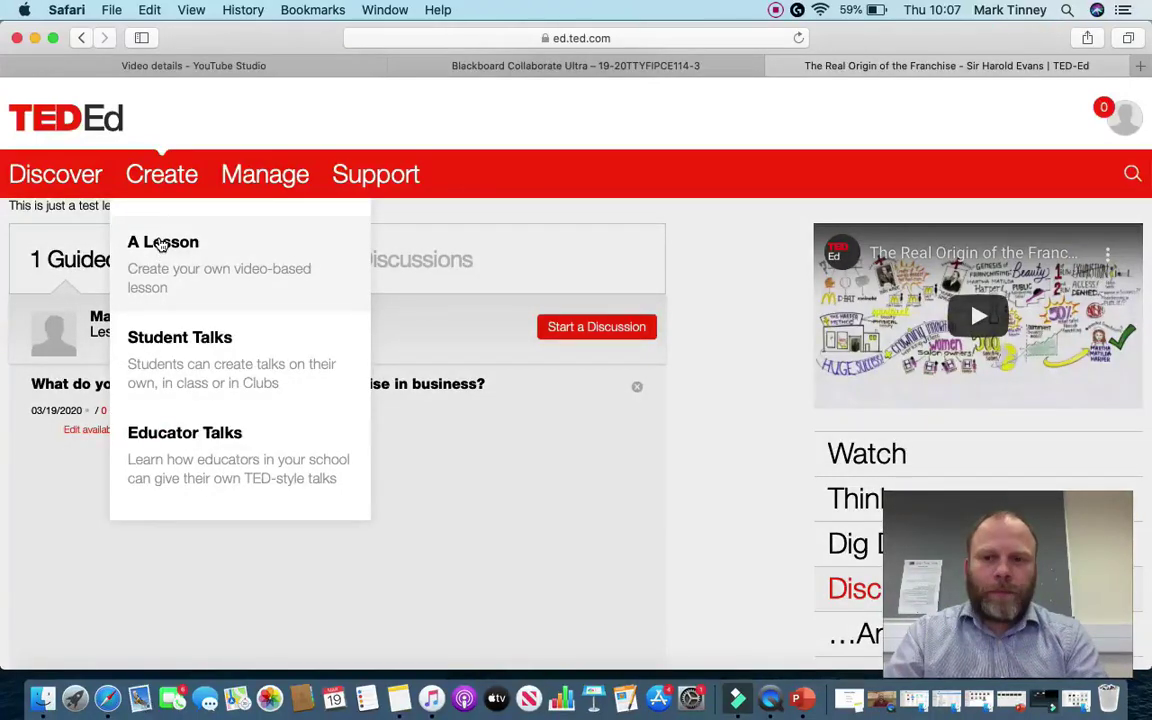
click(160, 243)
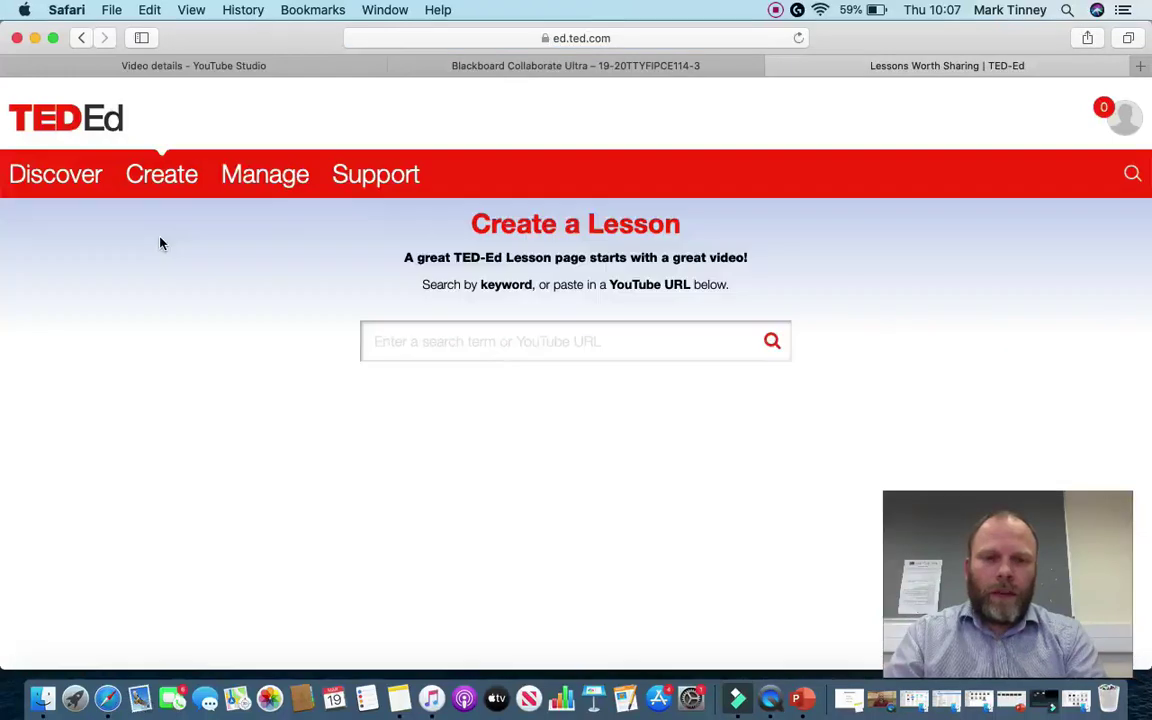
click(435, 343)
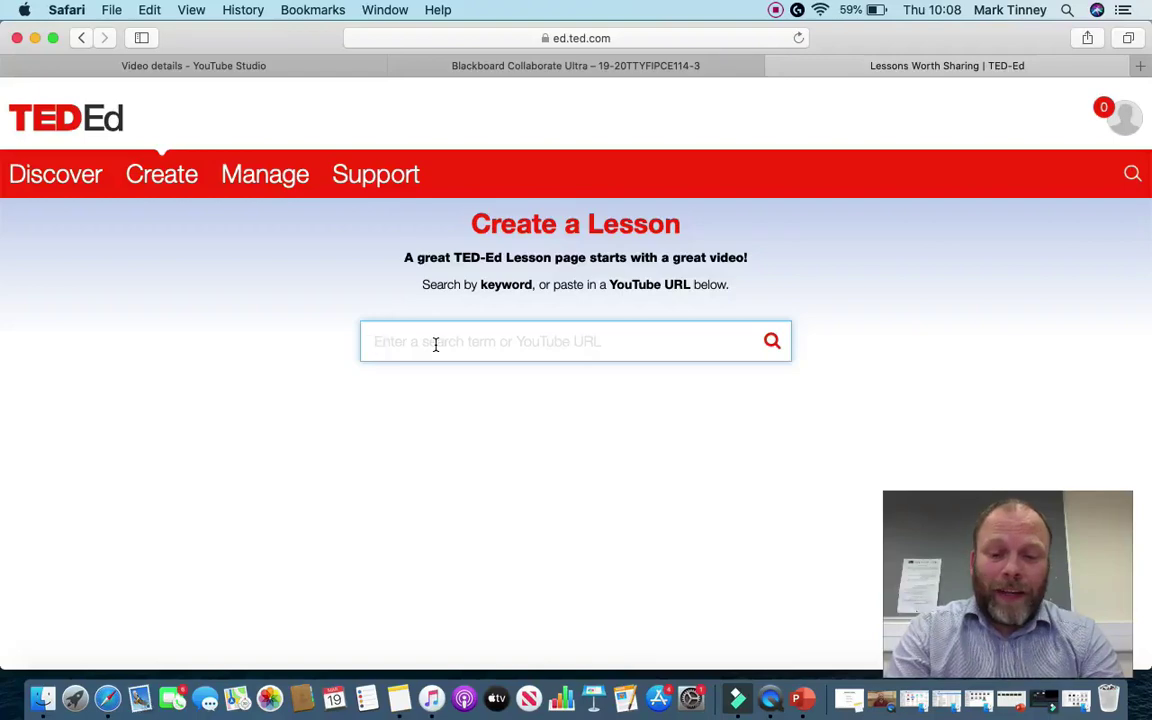
text(GSH electrical)
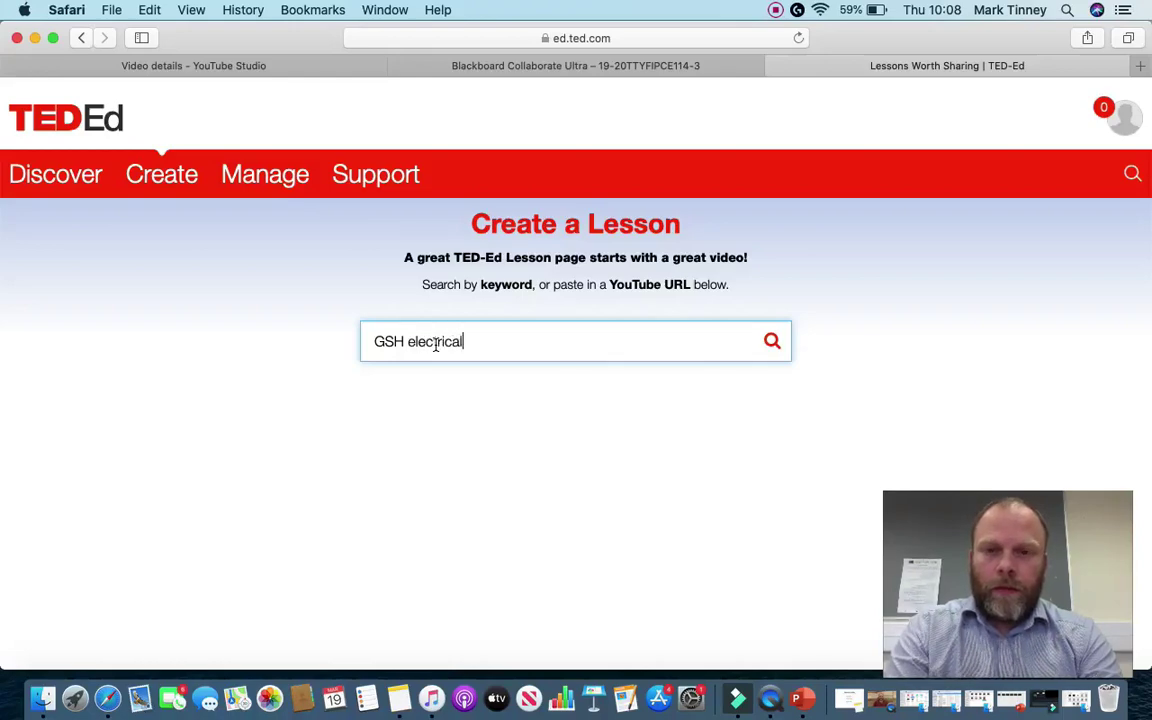
key(Return)
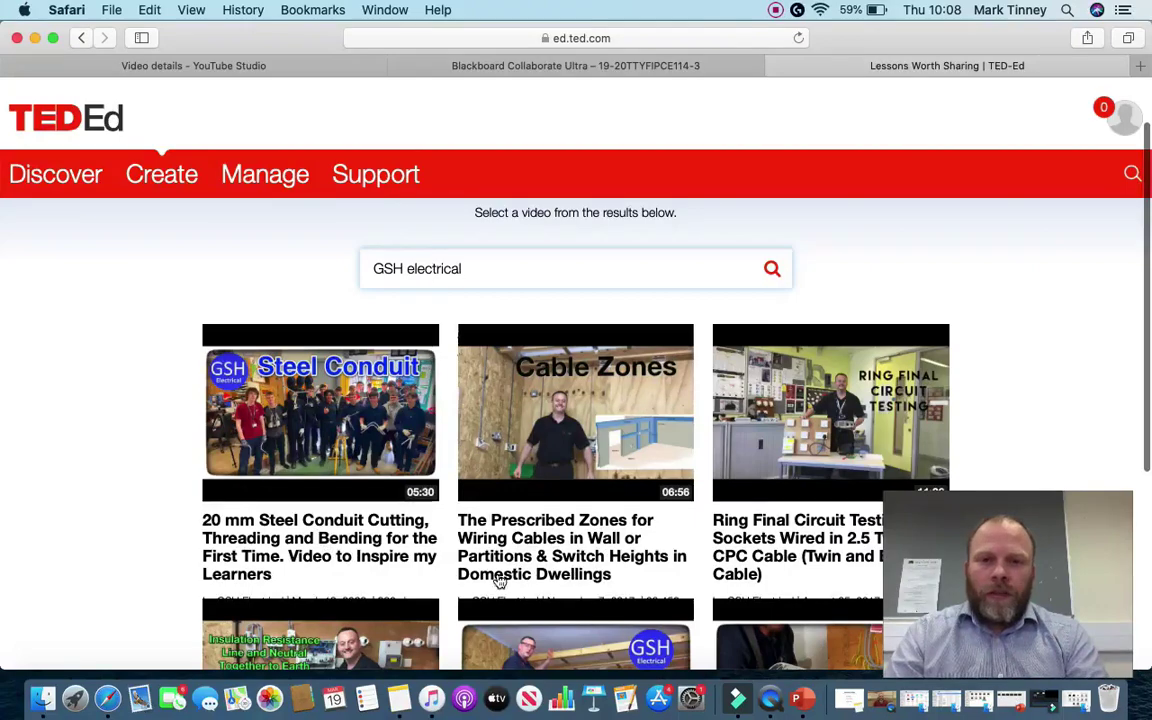
scroll(545, 465, down, 3)
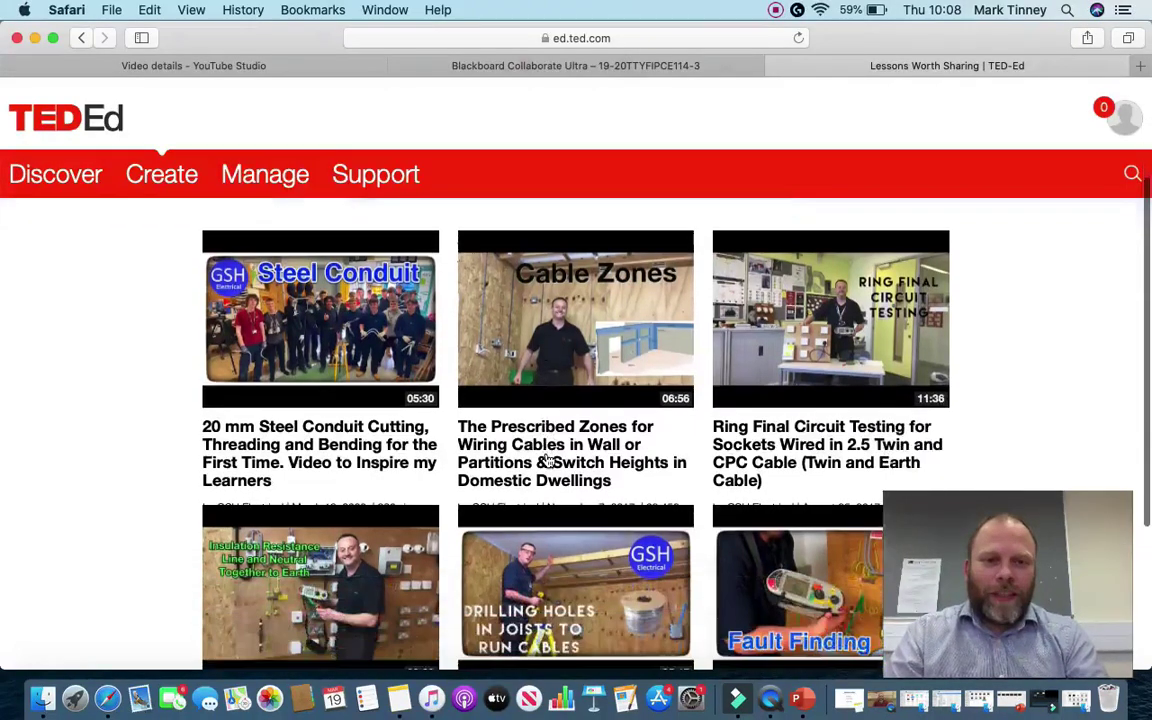
scroll(520, 465, down, 1)
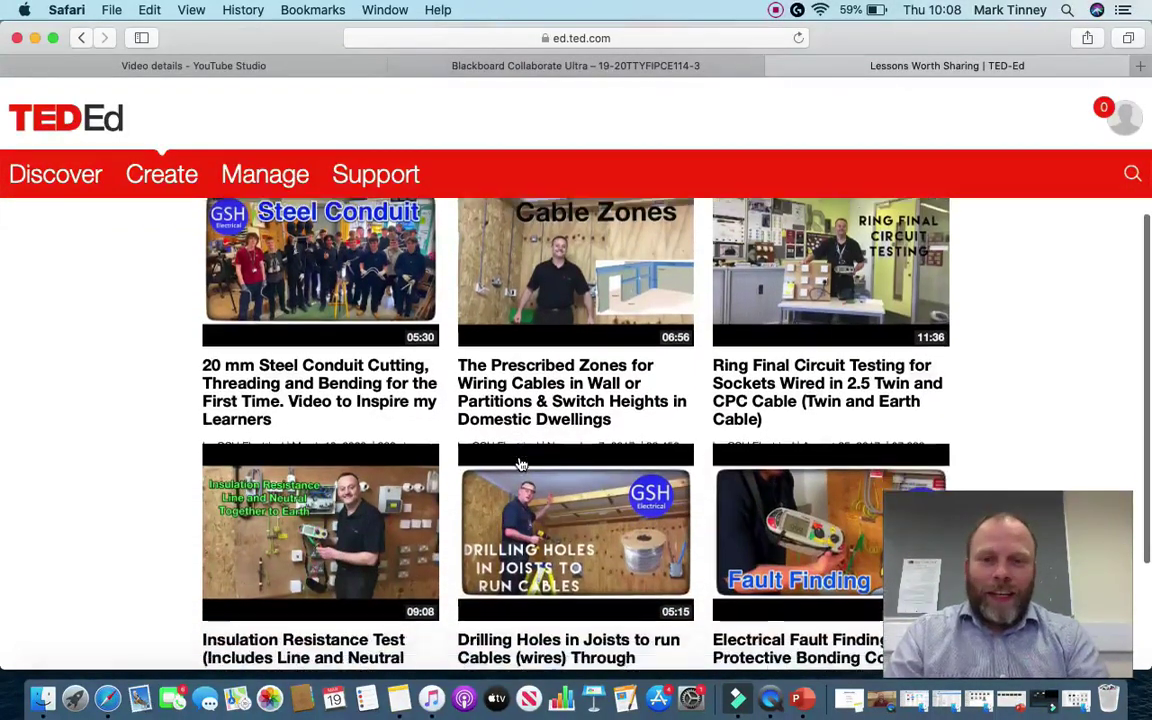
scroll(520, 465, up, 1)
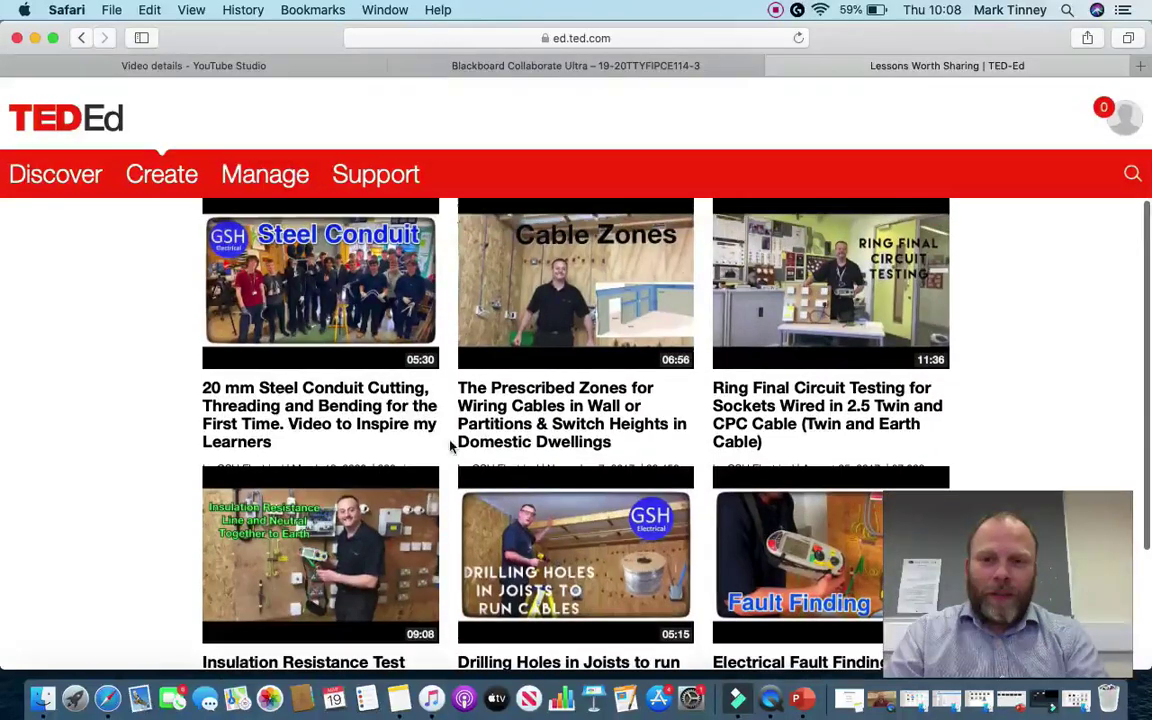
Select the 20 mm Steel Conduit Cutting, Threading and Bending video and start a new lesson based on it.
click(358, 406)
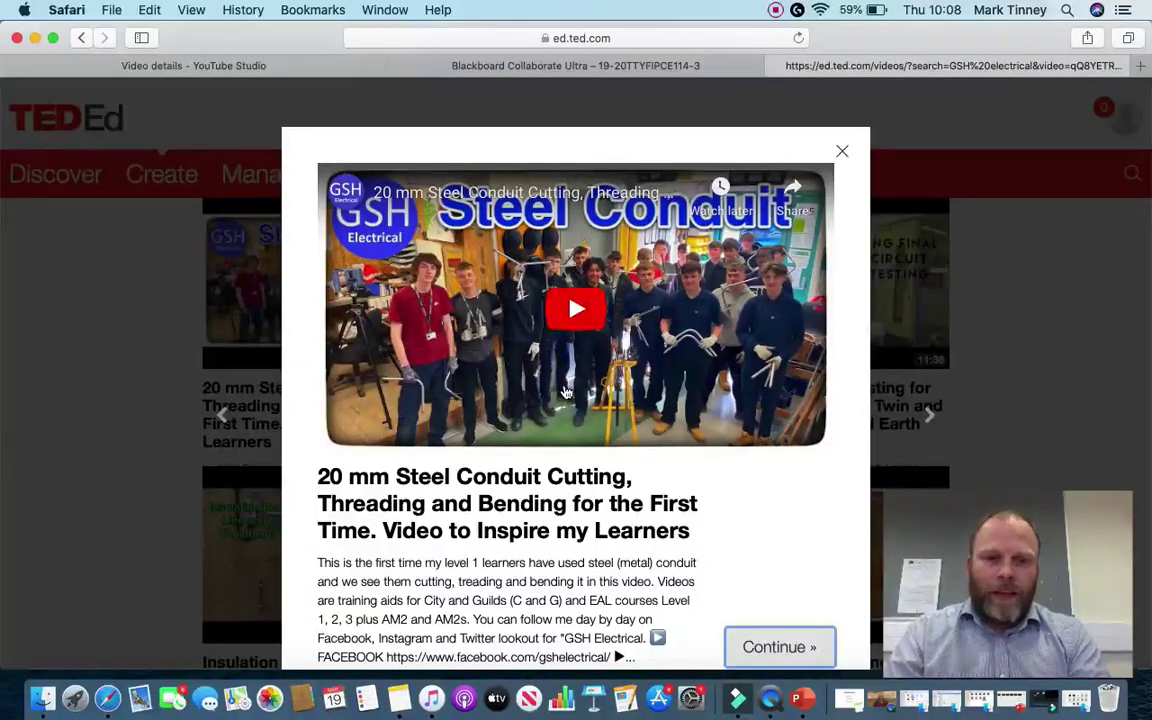
scroll(648, 465, down, 1)
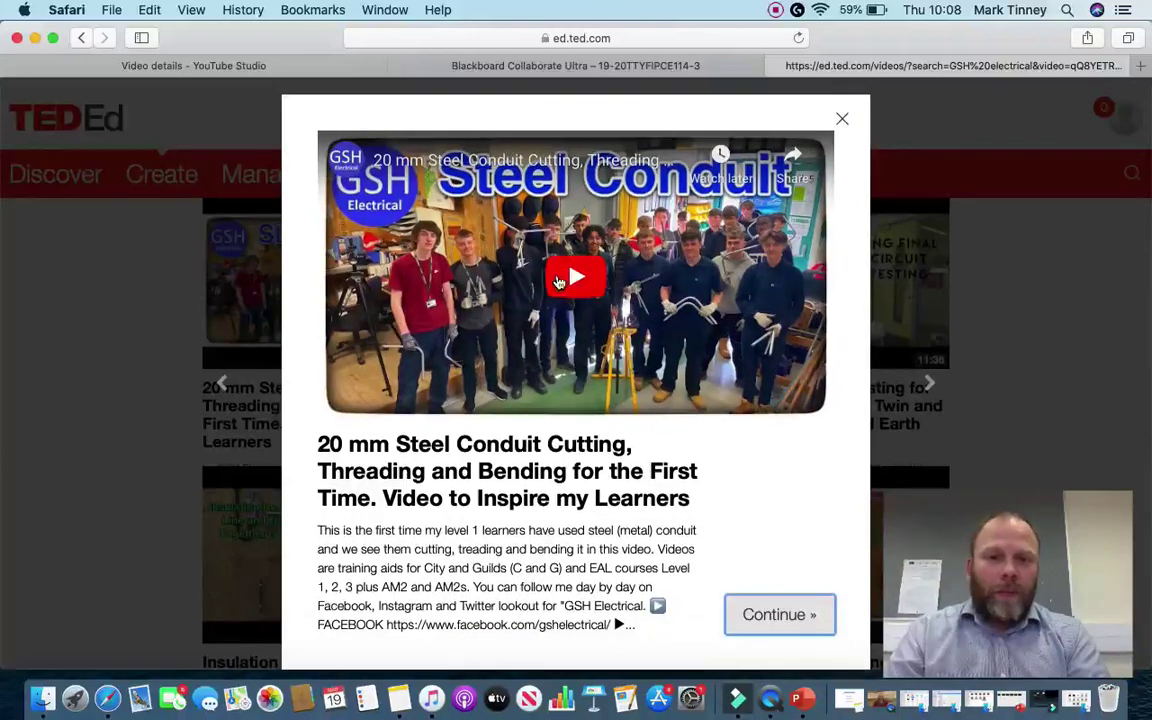
click(790, 618)
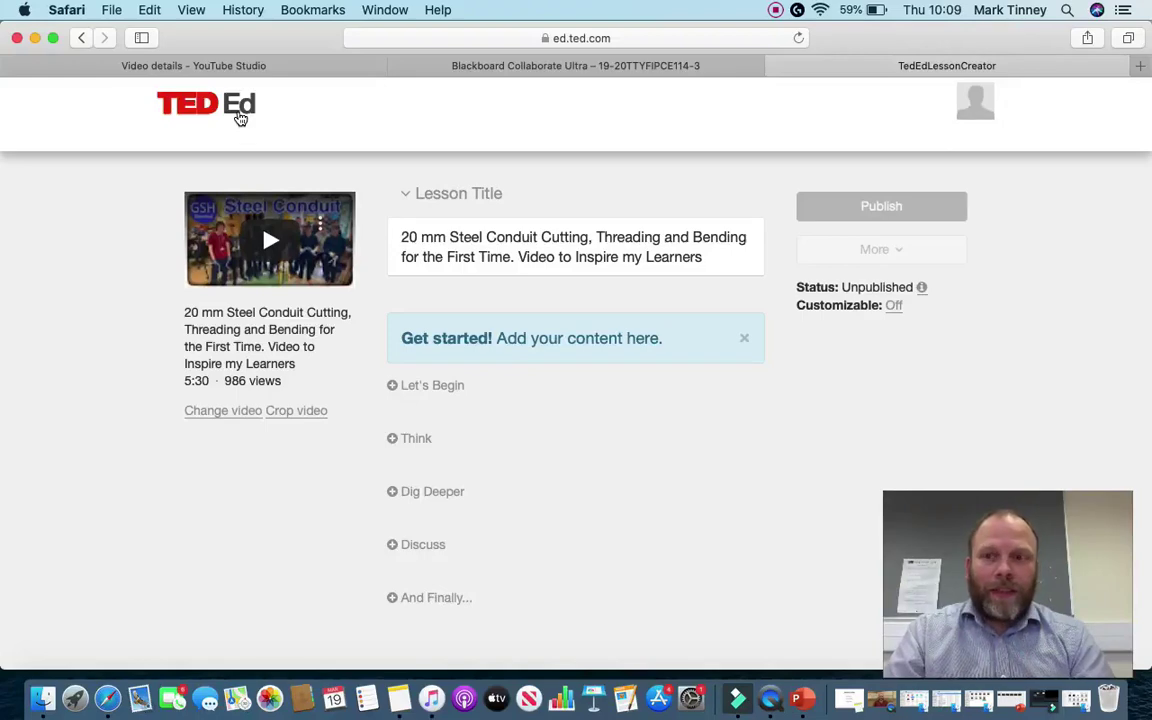
Leave the lesson editor for the TED-Ed home page and open the library of existing lessons.
click(240, 118)
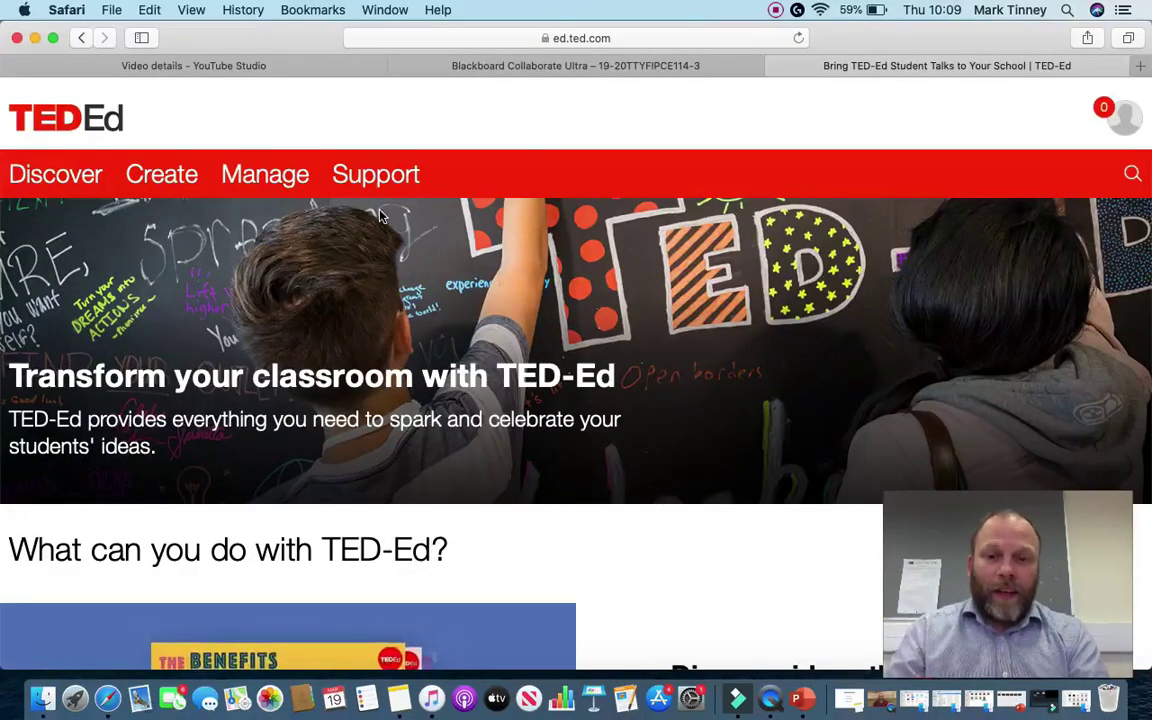
mouse_move(145, 173)
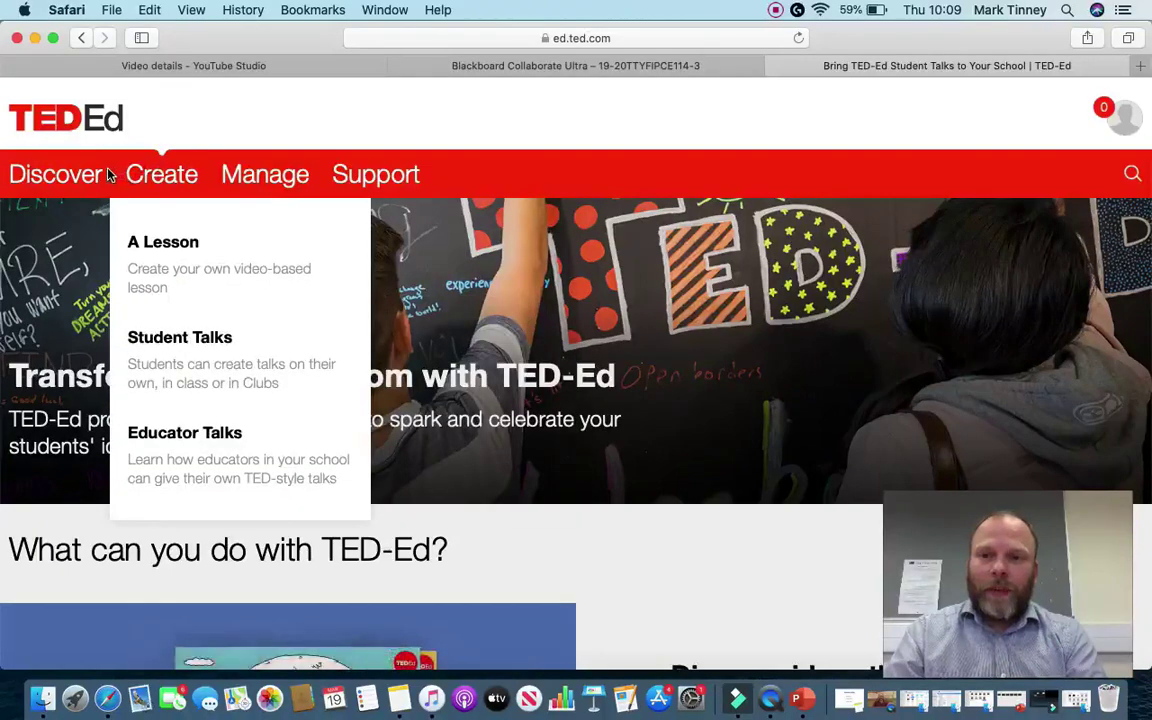
mouse_move(95, 175)
click(51, 250)
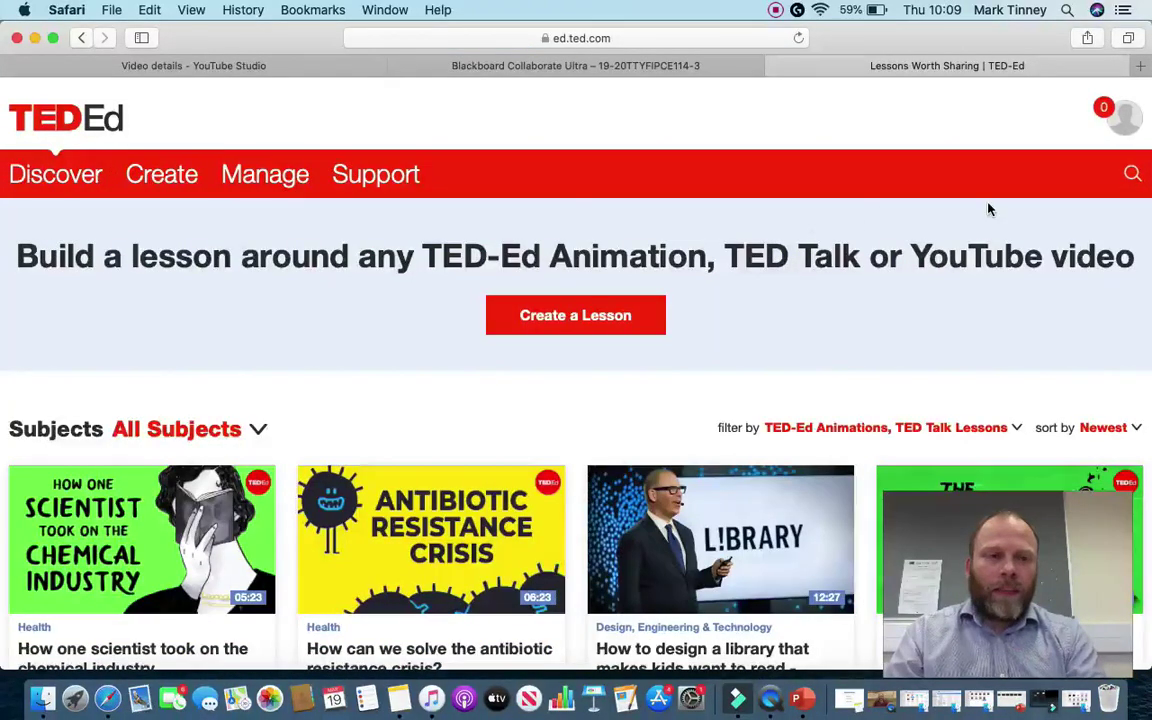
scroll(715, 362, down, 2)
scroll(715, 362, down, 1)
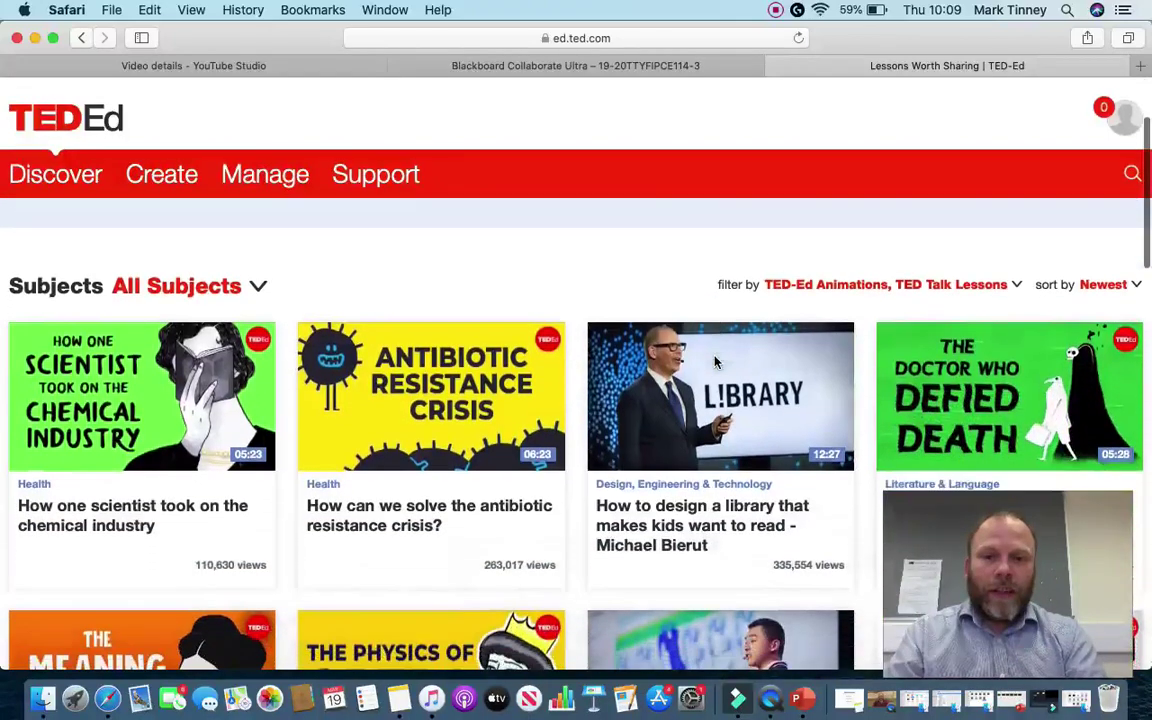
Filter the lessons to the Engineering subject within Design, Engineering & Technology and browse them.
click(260, 290)
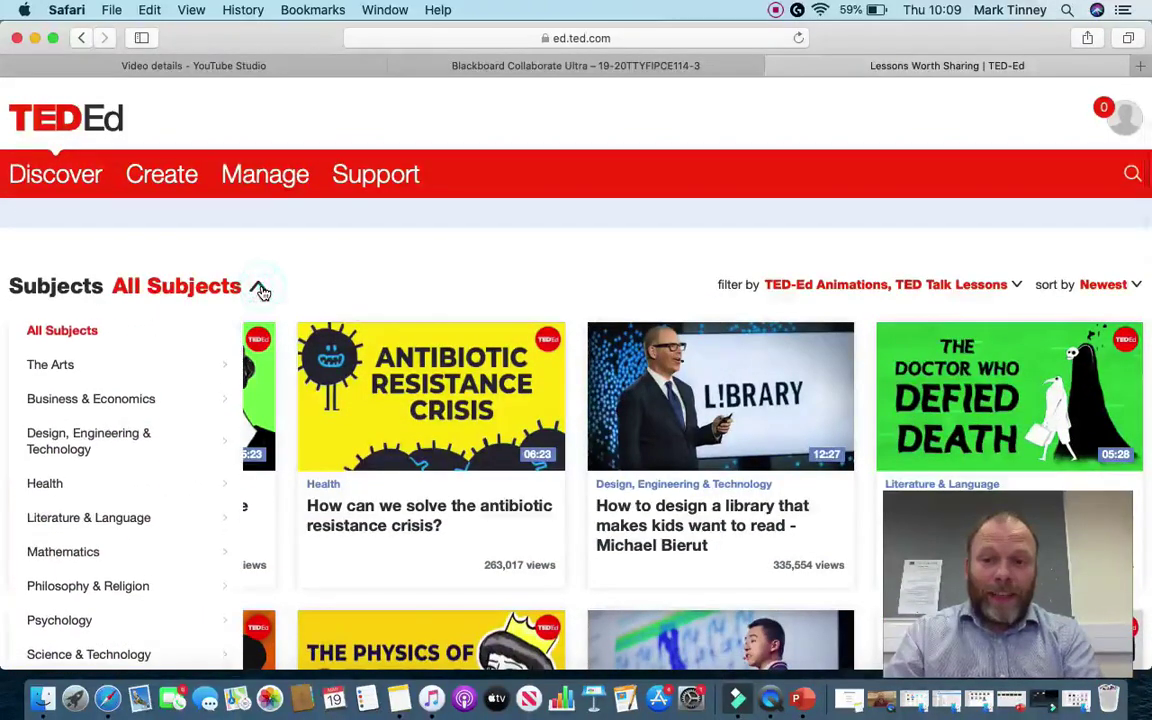
click(102, 443)
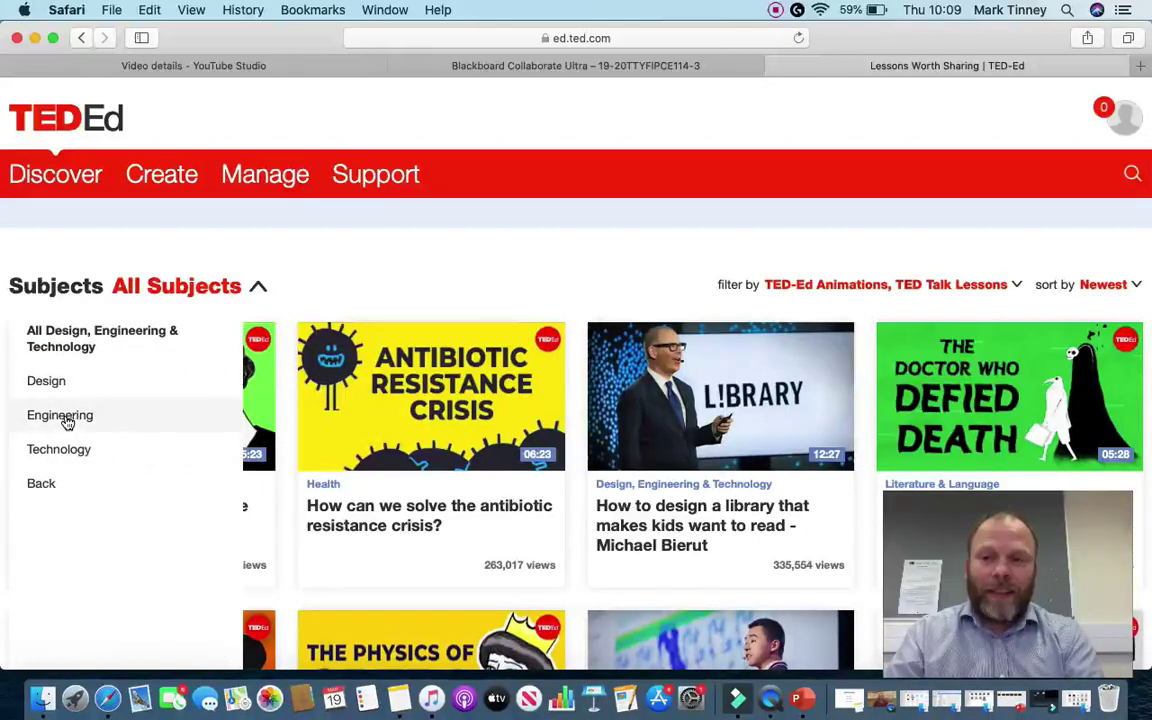
click(62, 416)
scroll(334, 606, down, 8)
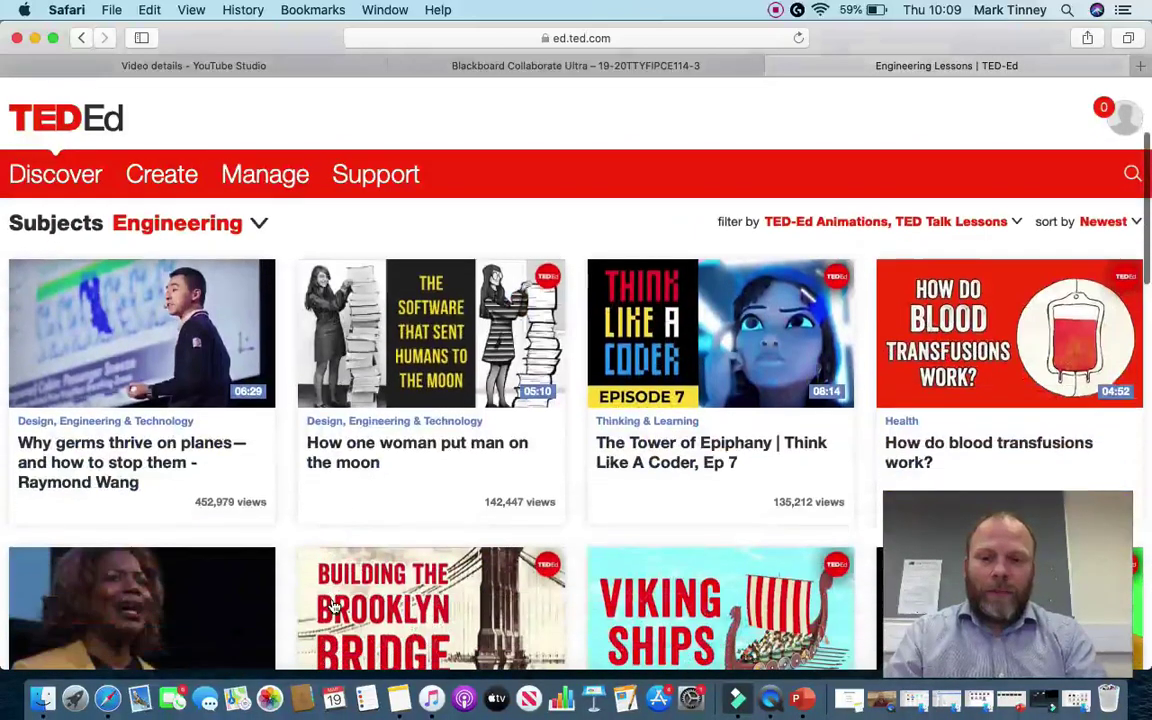
scroll(333, 605, down, 2)
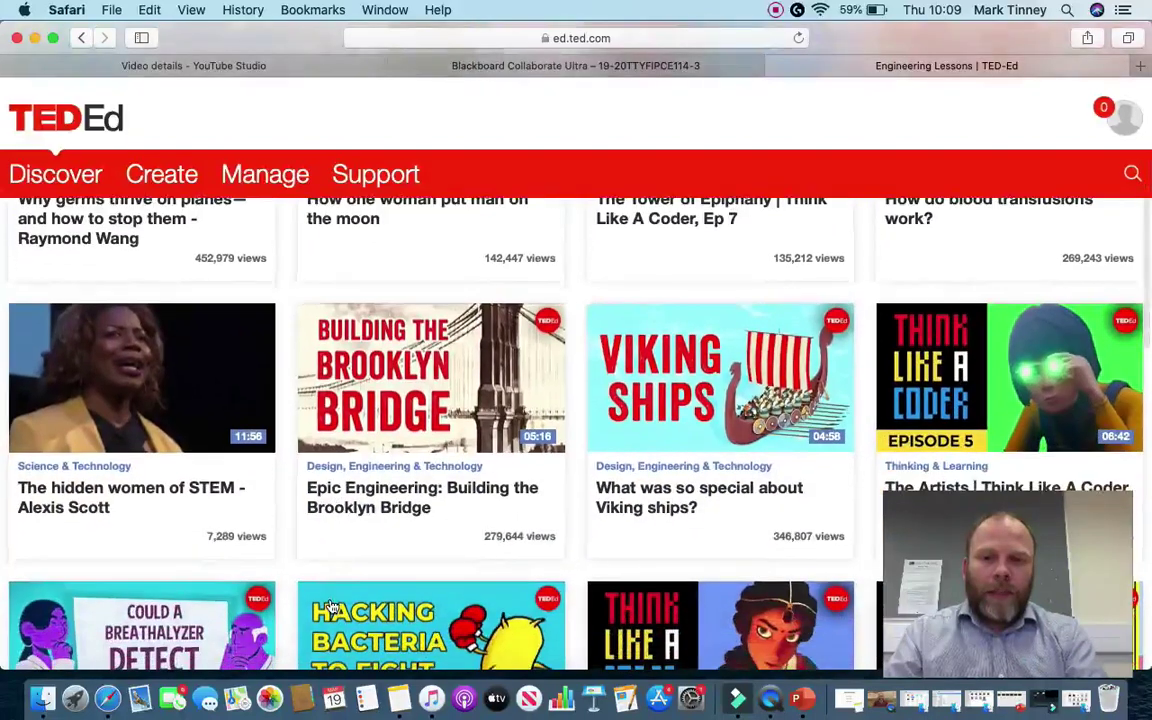
Open the Epic Engineering: Building the Brooklyn Bridge lesson, look over its page and start customizing a copy of it.
click(342, 467)
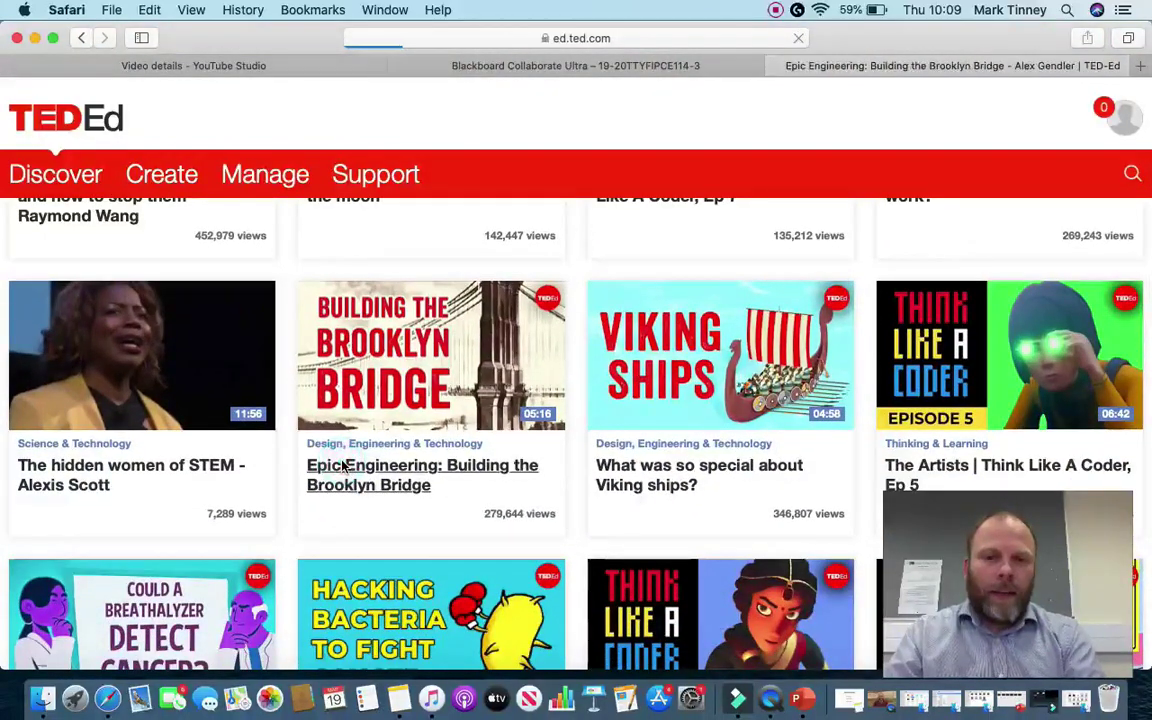
scroll(560, 504, down, 13)
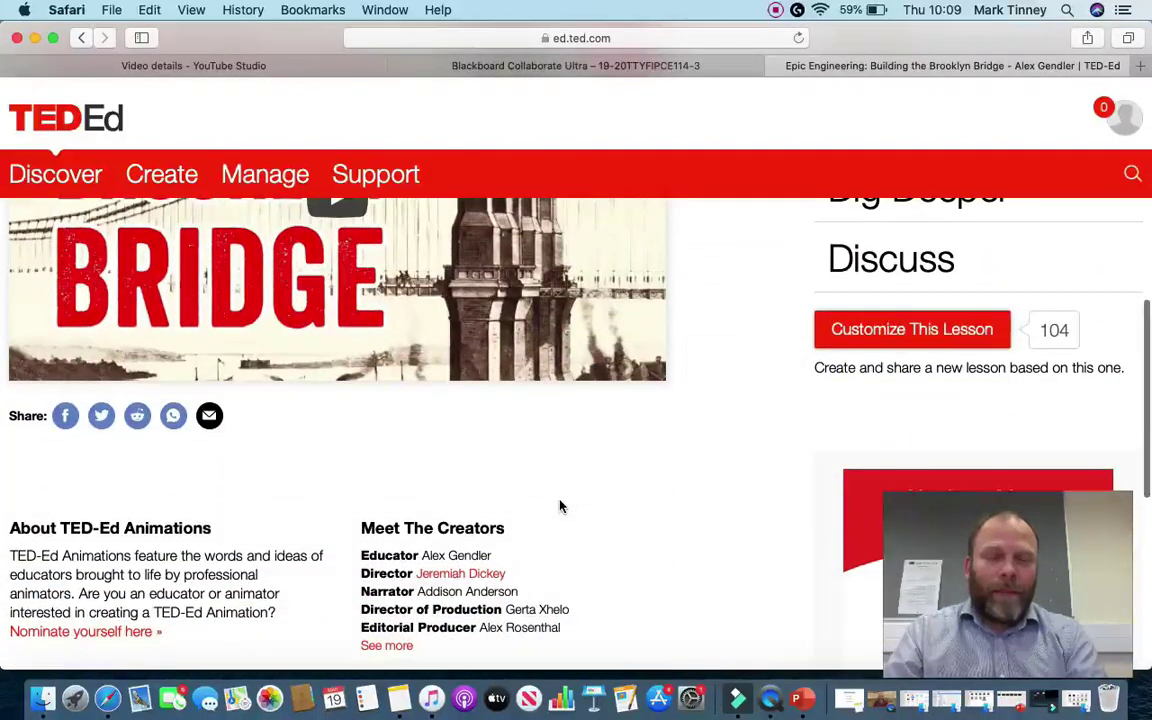
scroll(560, 505, up, 2)
scroll(560, 506, up, 3)
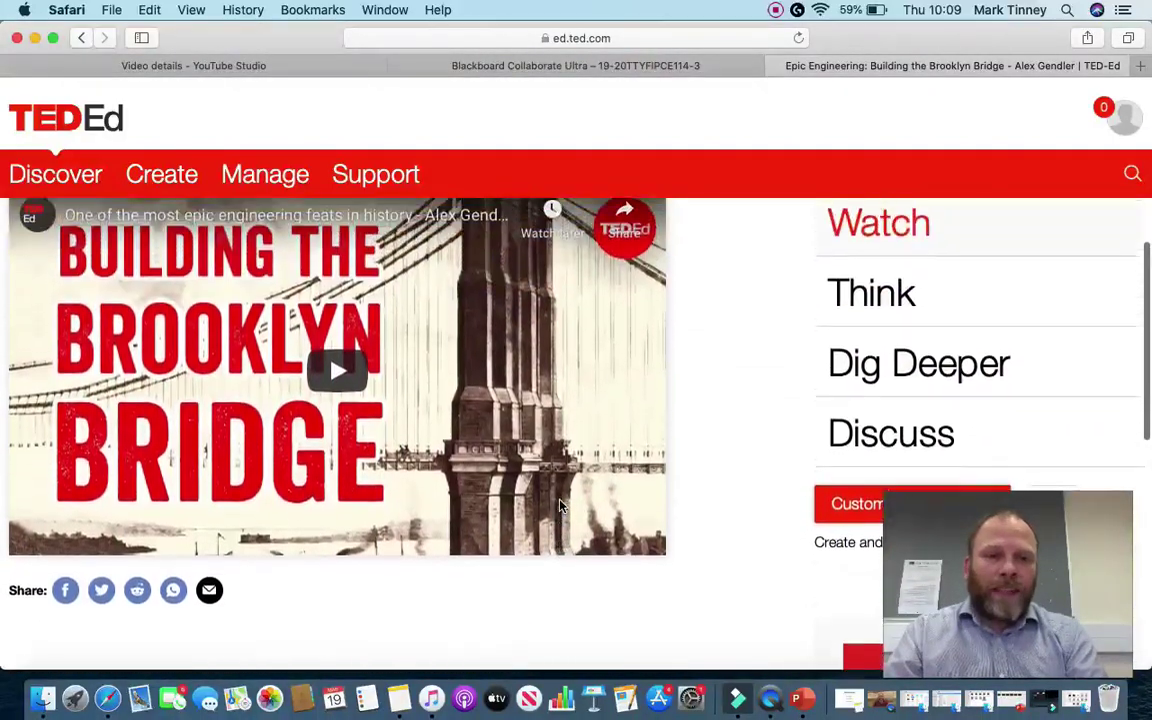
scroll(562, 506, down, 3)
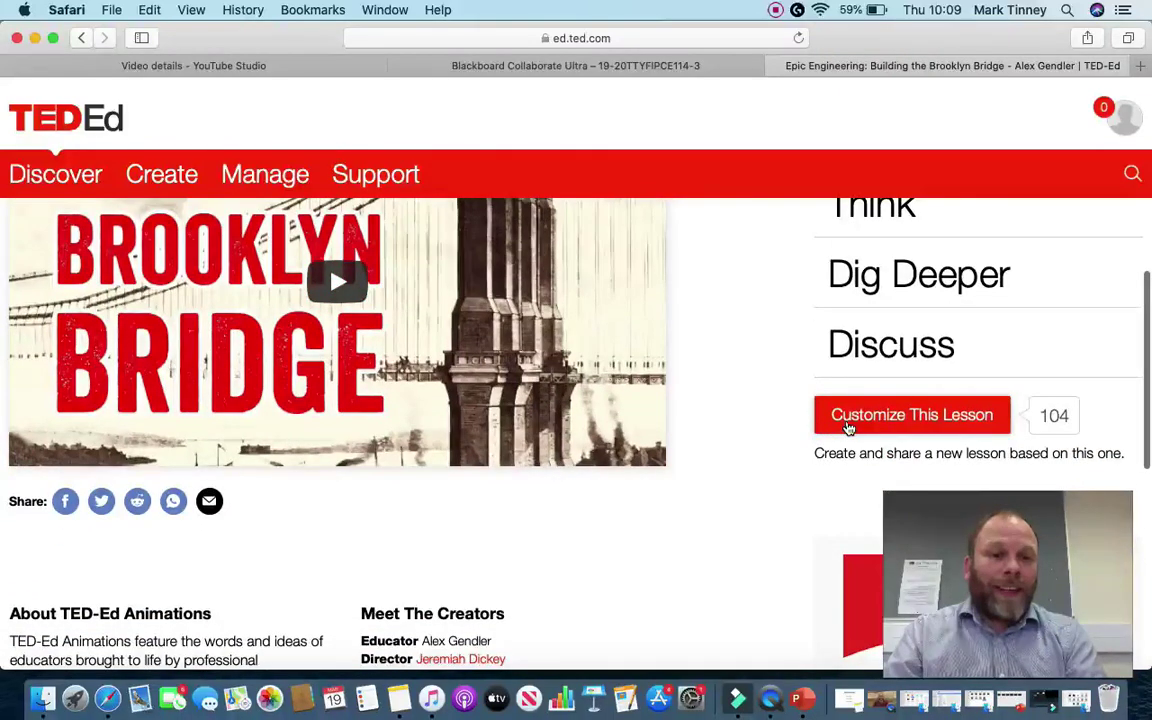
scroll(847, 427, up, 4)
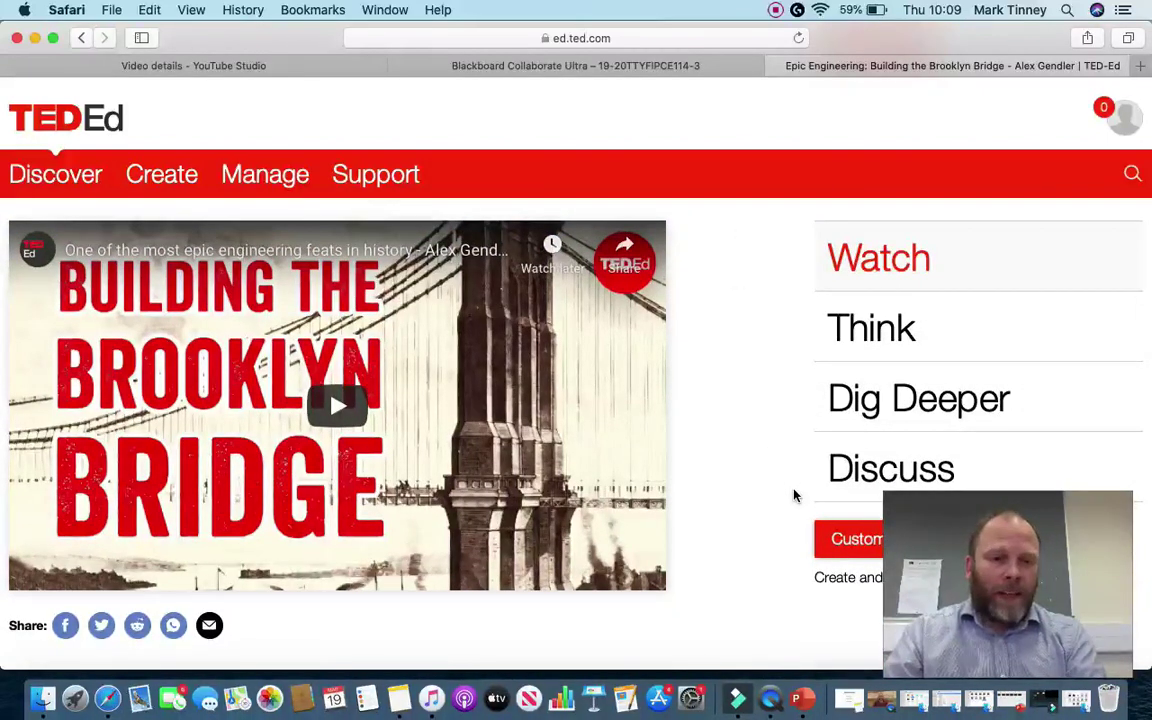
click(829, 541)
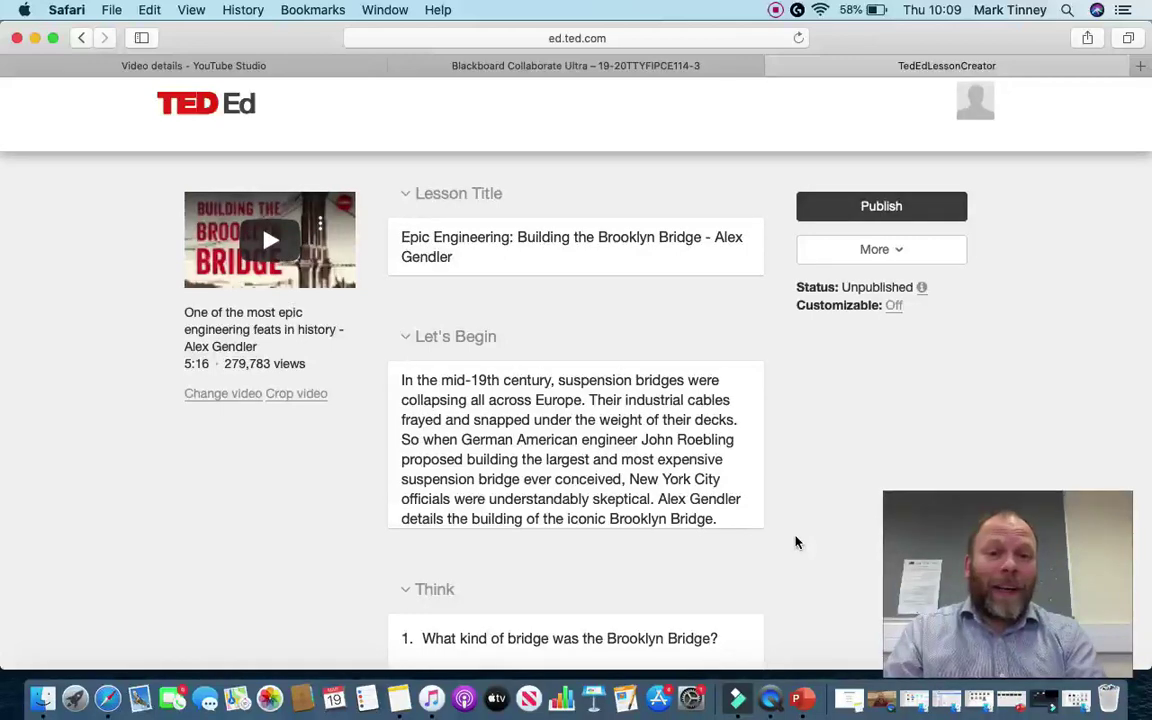
Review the Let's Begin, Think, Dig Deeper and Discuss content of the Brooklyn Bridge lesson copy in the editor.
scroll(636, 500, down, 3)
scroll(636, 500, down, 7)
scroll(636, 500, down, 2)
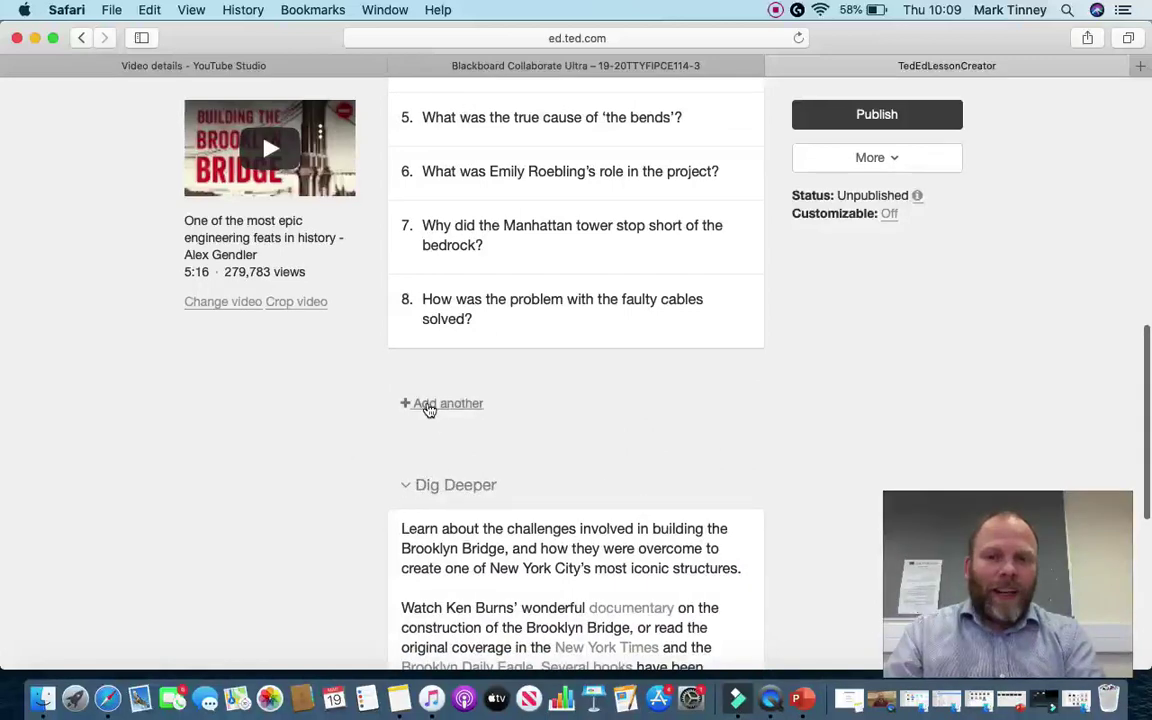
scroll(420, 495, down, 6)
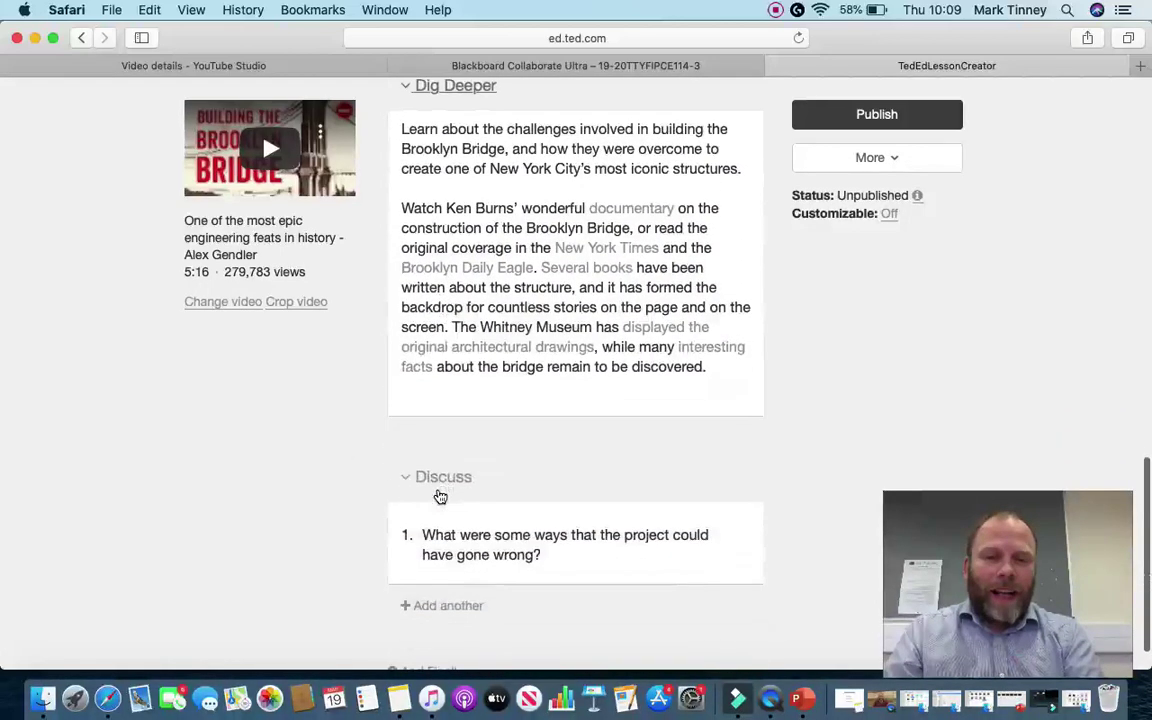
scroll(440, 497, down, 1)
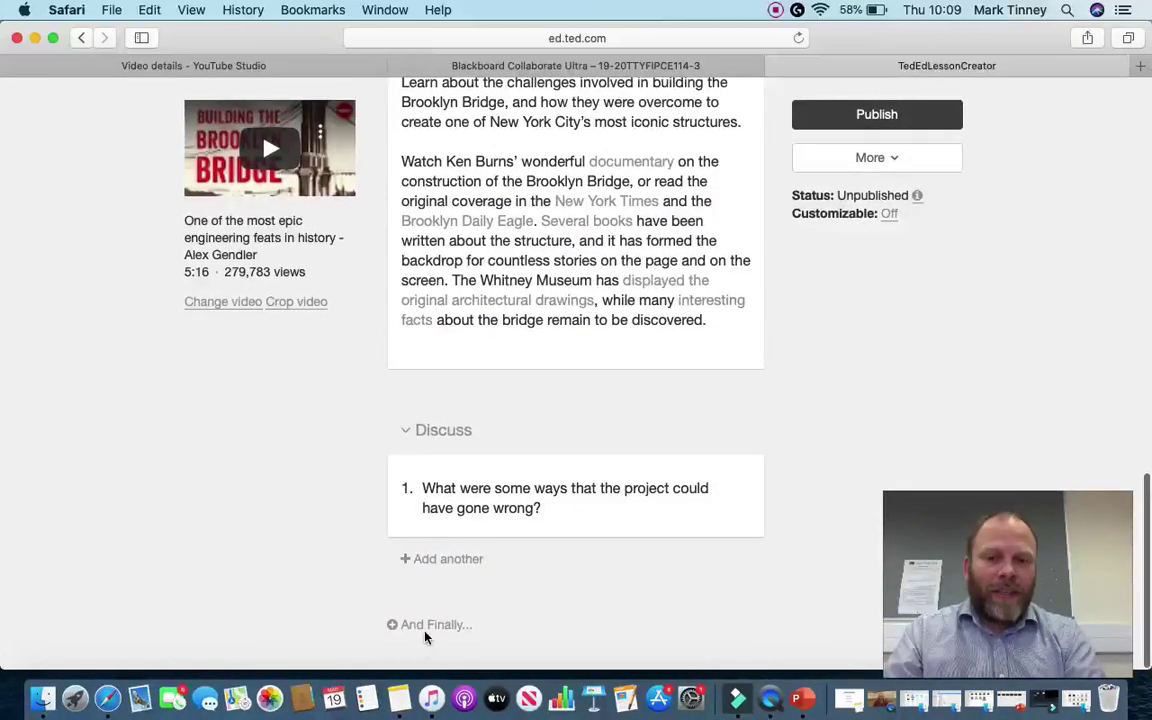
scroll(427, 637, up, 8)
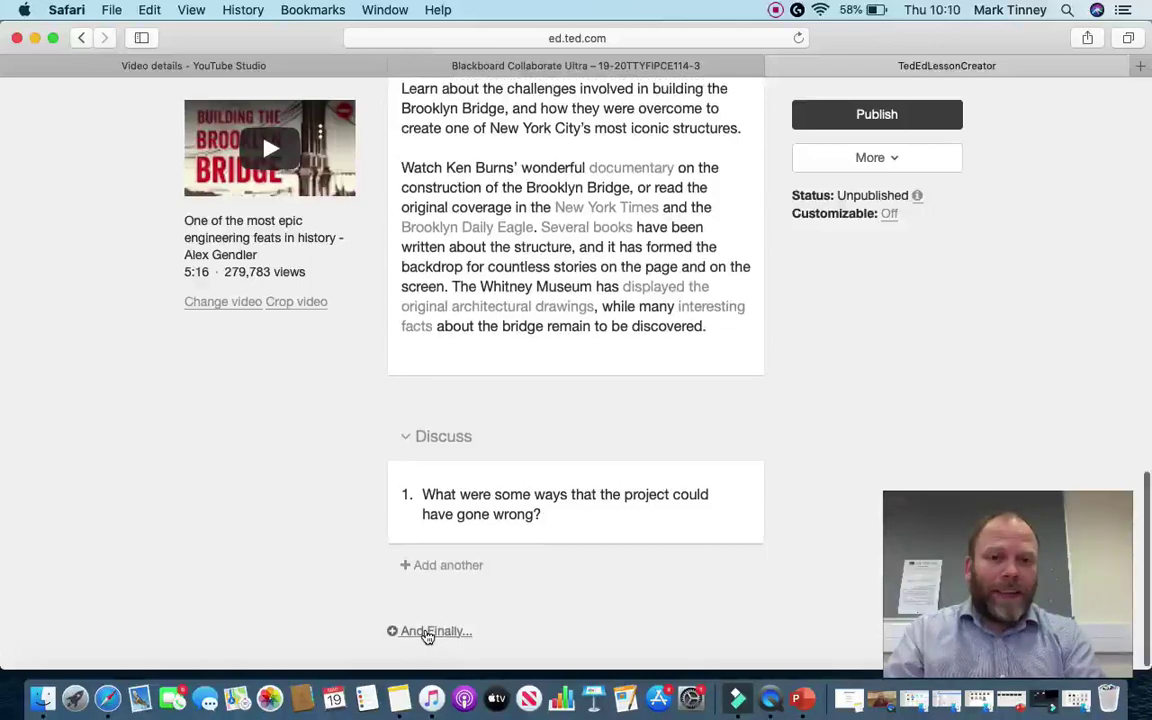
scroll(427, 637, up, 7)
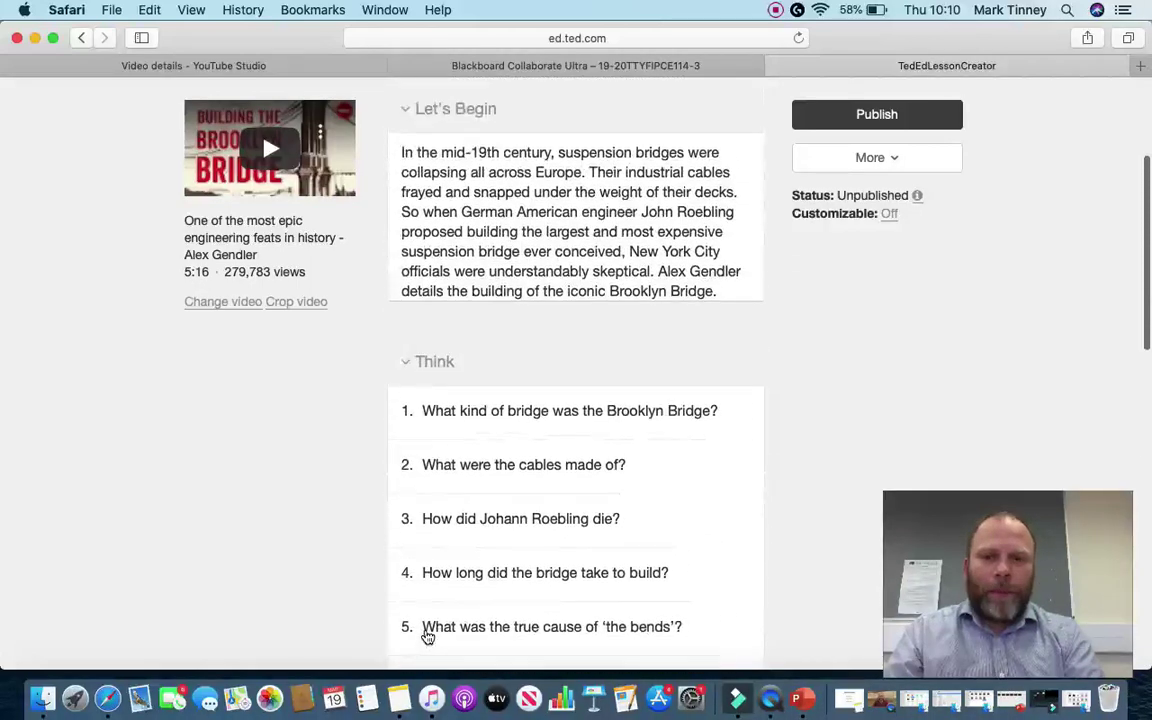
scroll(427, 637, down, 8)
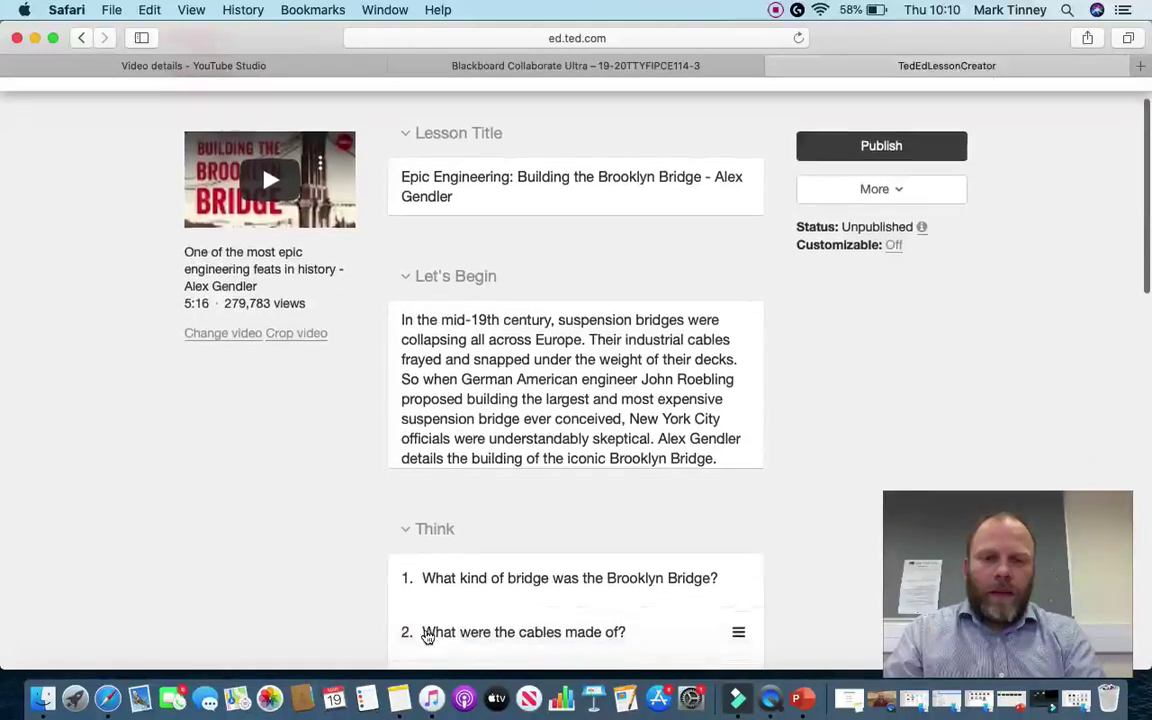
scroll(427, 637, down, 4)
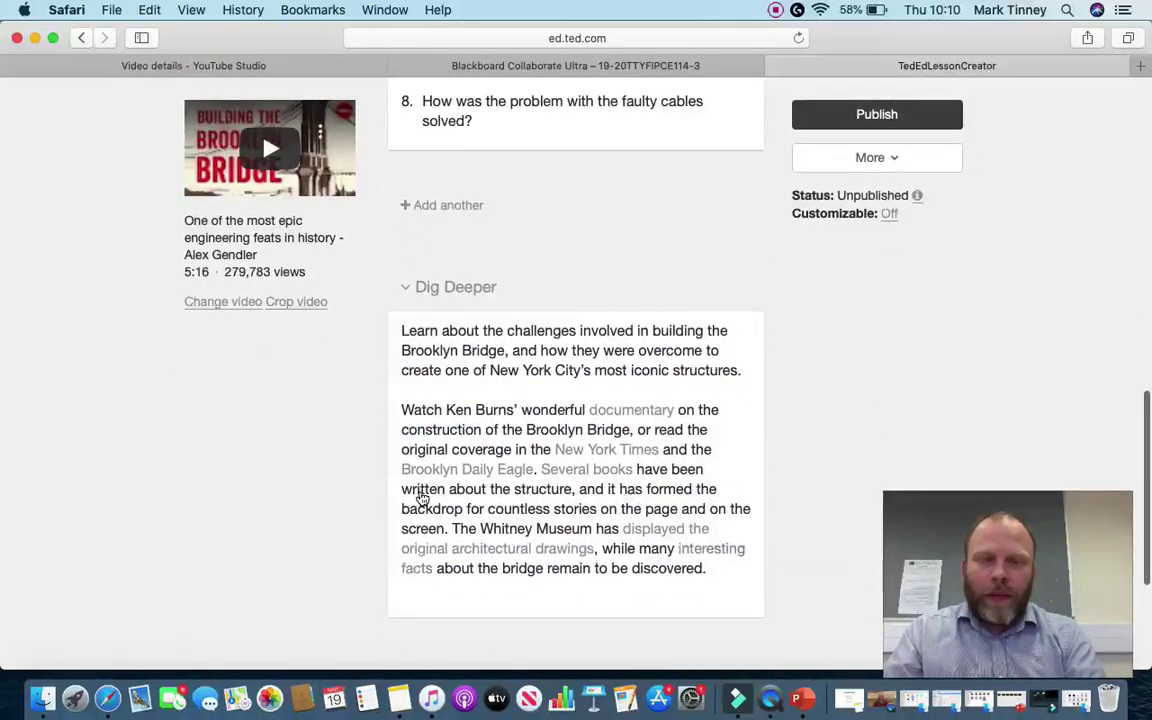
scroll(448, 332, down, 3)
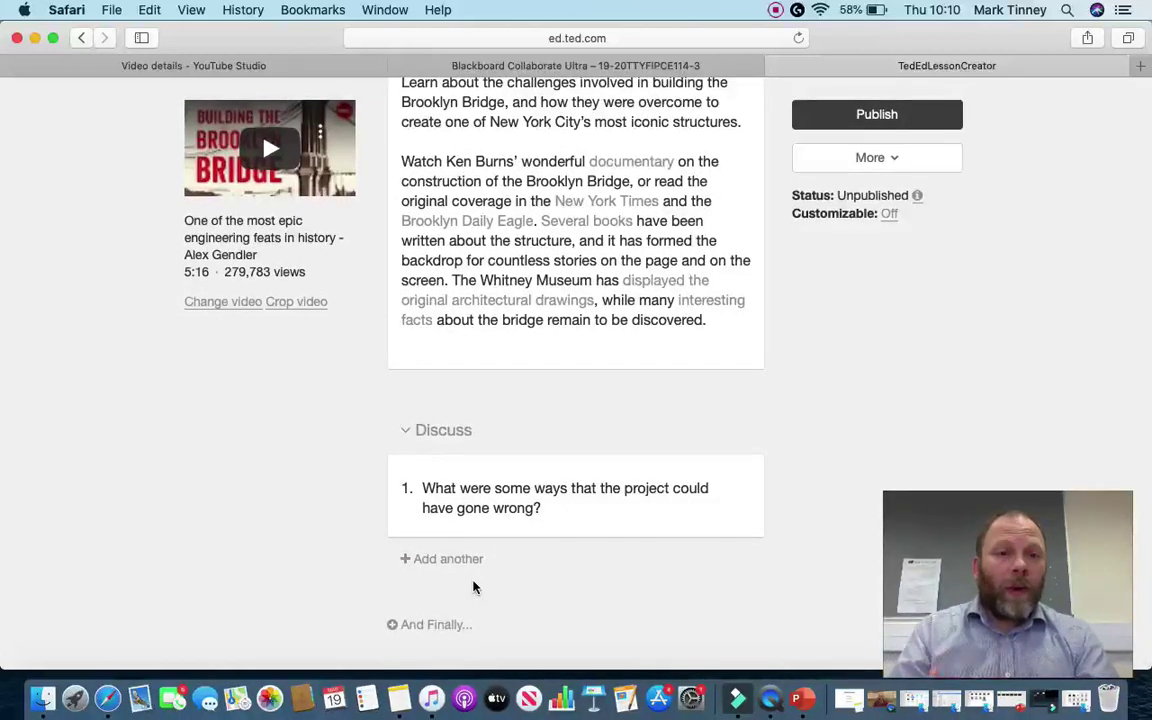
scroll(790, 306, up, 15)
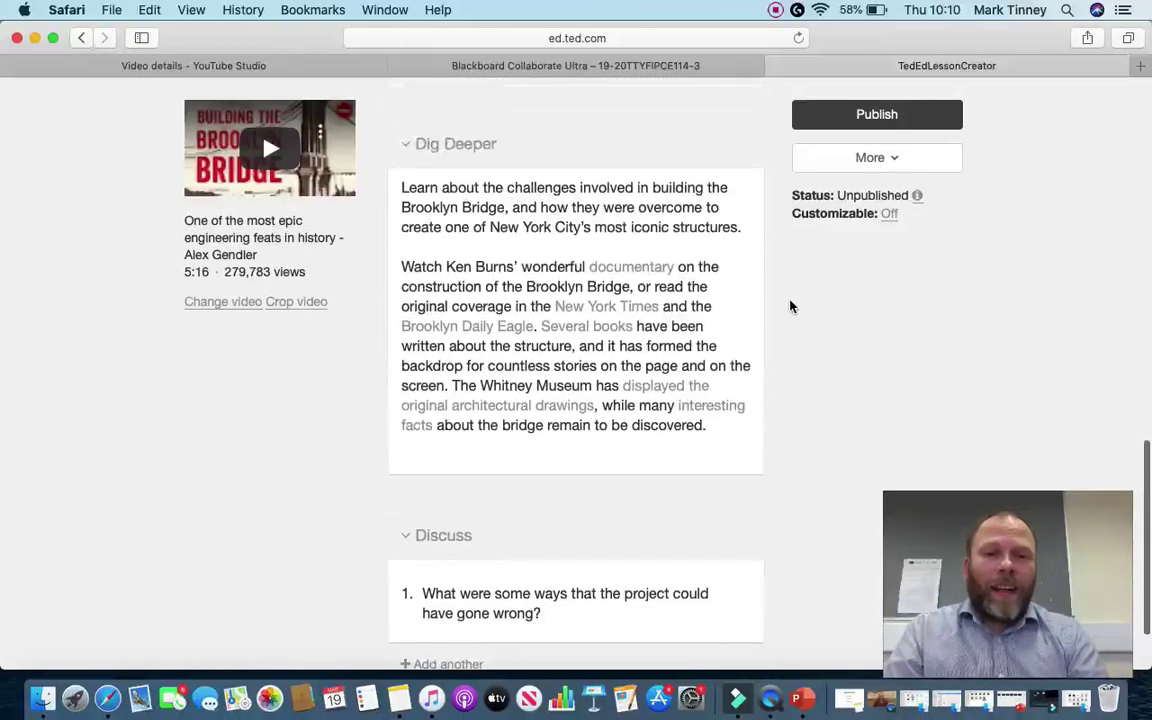